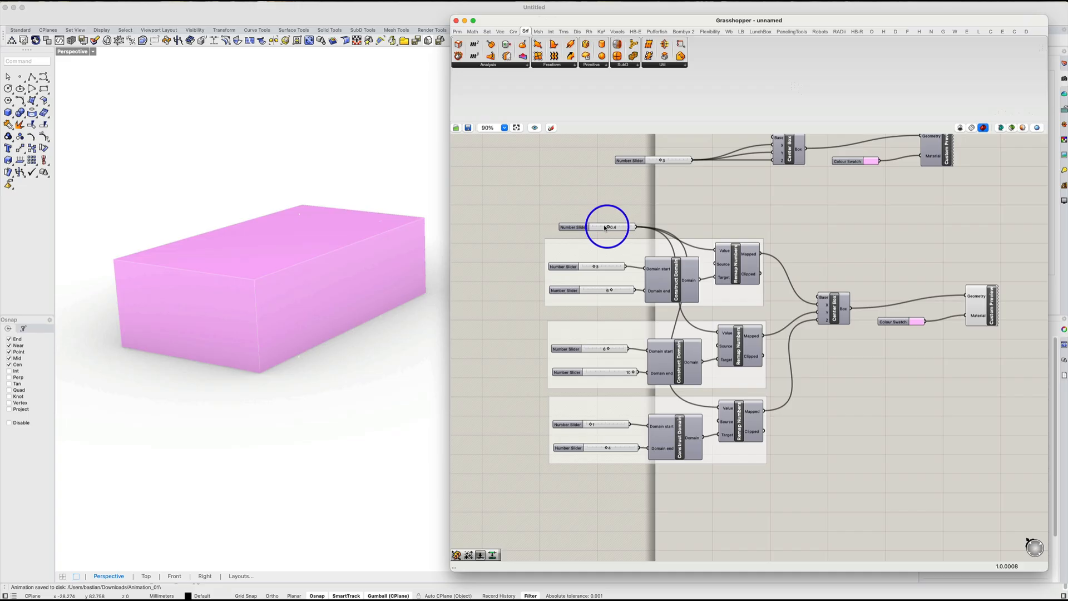
- Vary the shared number slider in the finished definition to examine how the box's three dimensions respond
left_click_drag(605, 226, 598, 227)
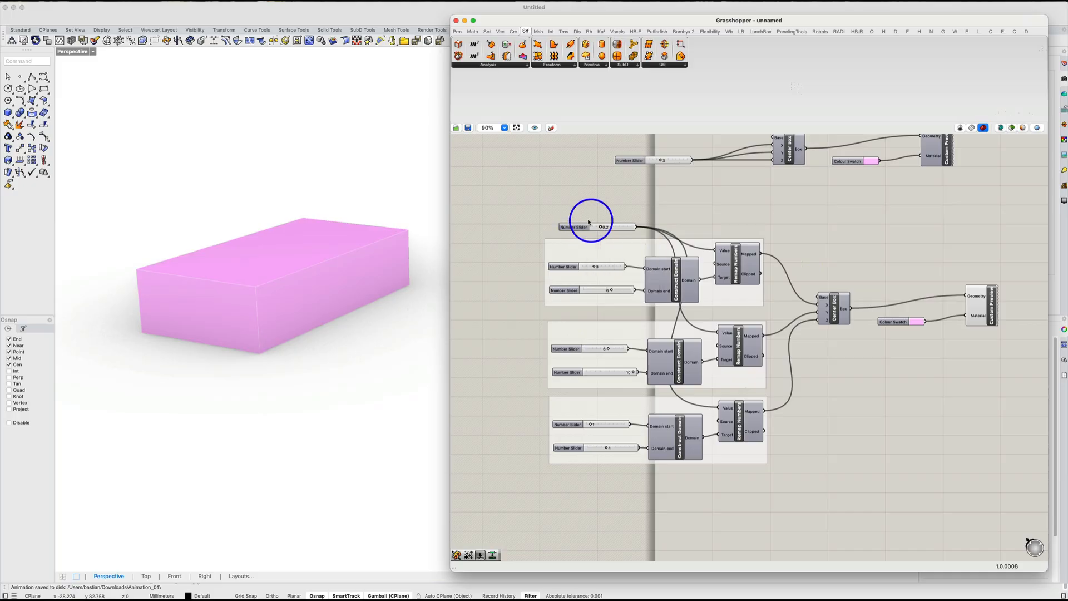
mouse_move(589, 221)
left_mouse_down()
mouse_move(617, 228)
mouse_move(597, 228)
left_mouse_up()
right_click_drag(656, 192, 633, 224)
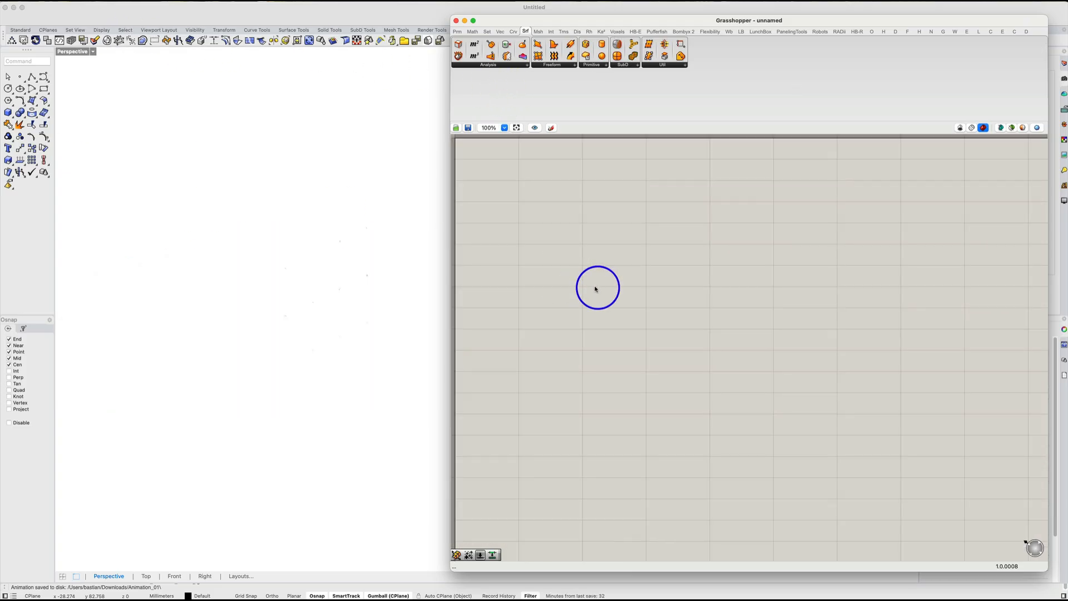
- Place a Center Box component on the empty canvas and add a number slider with the value 5 beside it
left_click(591, 64)
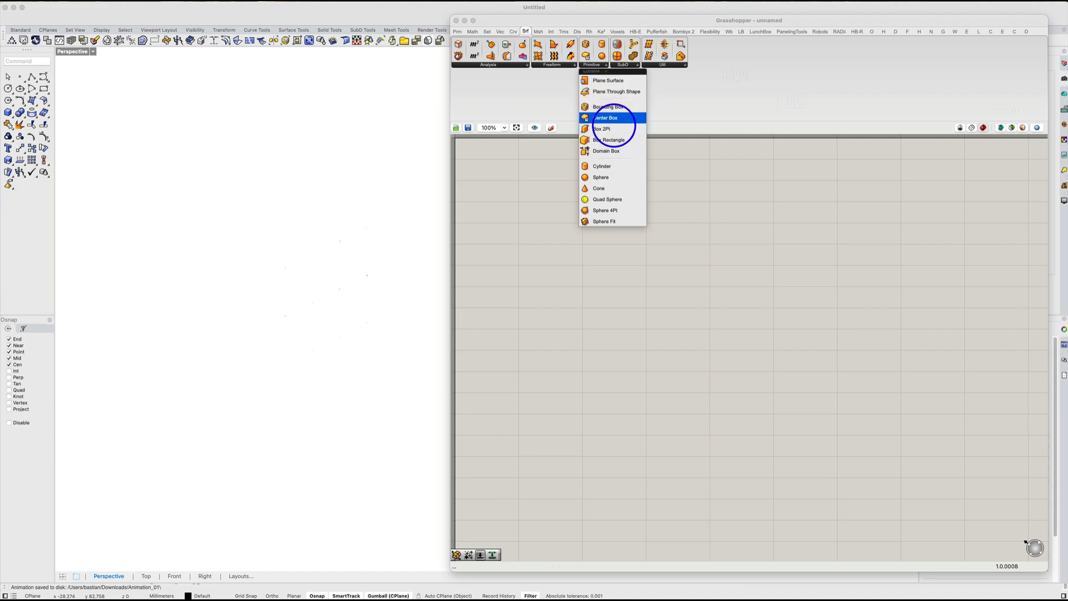
left_click_drag(610, 122, 702, 255)
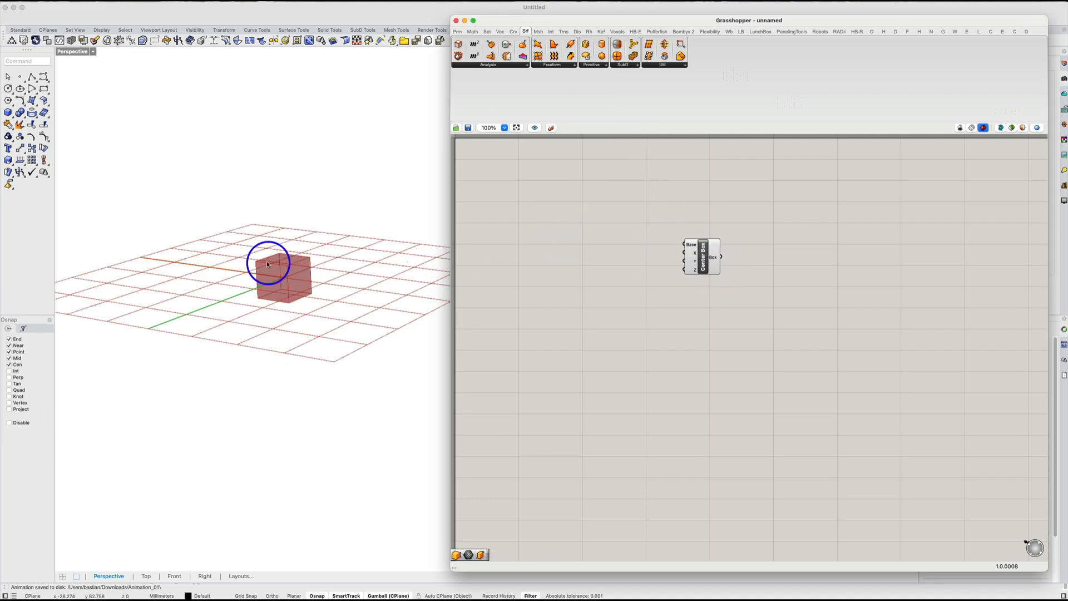
double_click(618, 258)
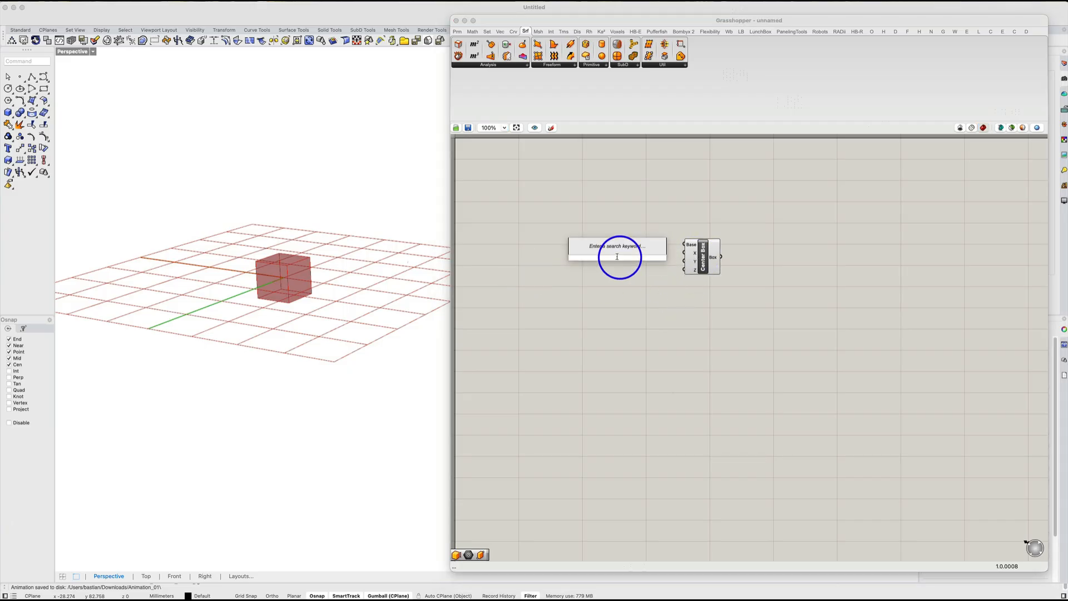
type("5")
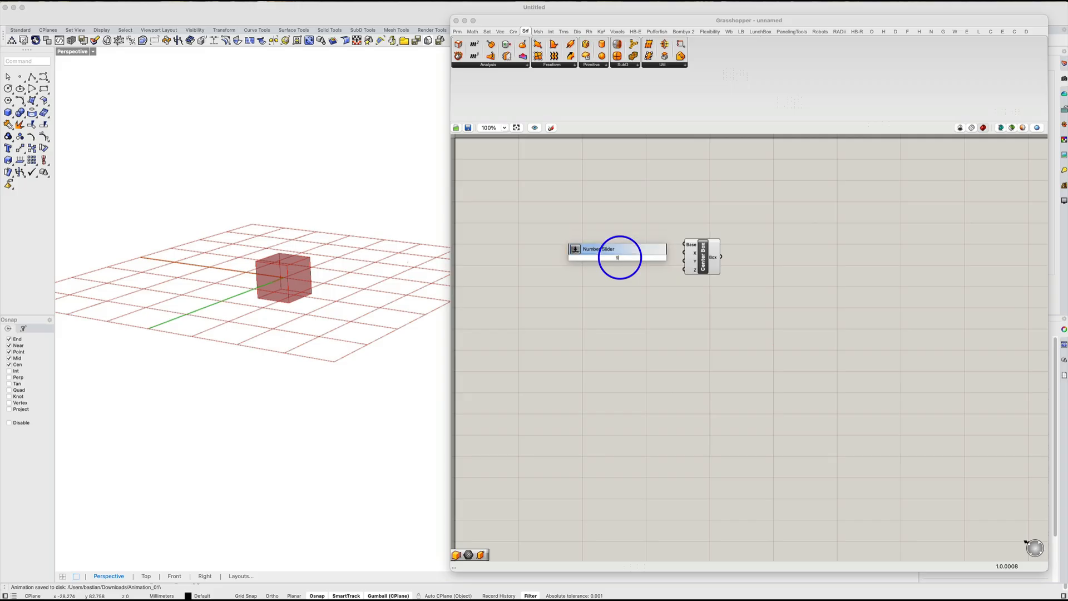
key("Return")
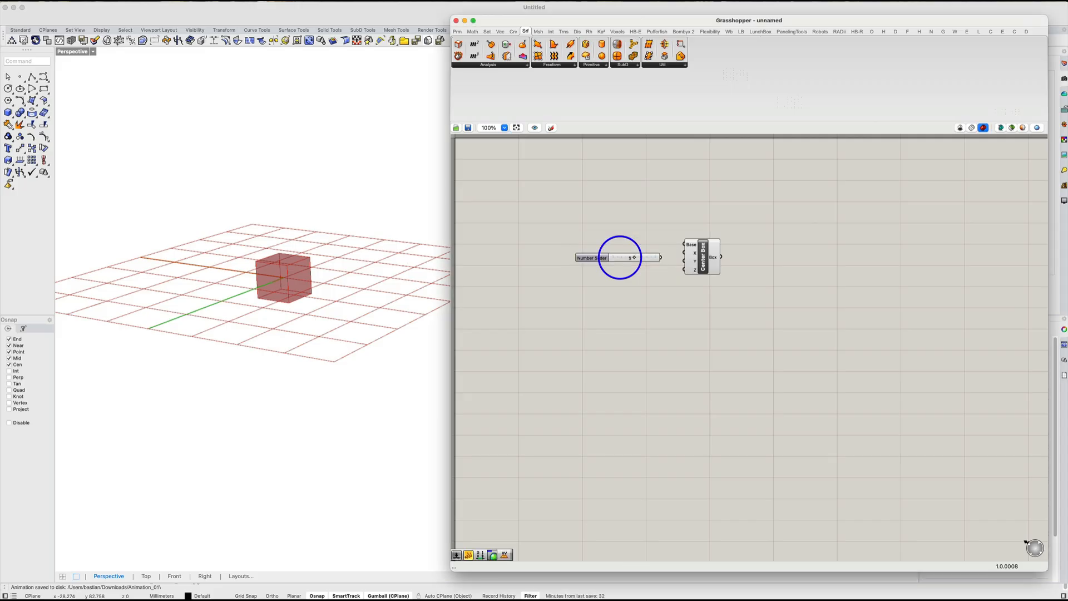
- Connect the number slider to the Center Box's X, Y and Z inputs and set the slider to 3
left_click_drag(646, 257, 685, 270)
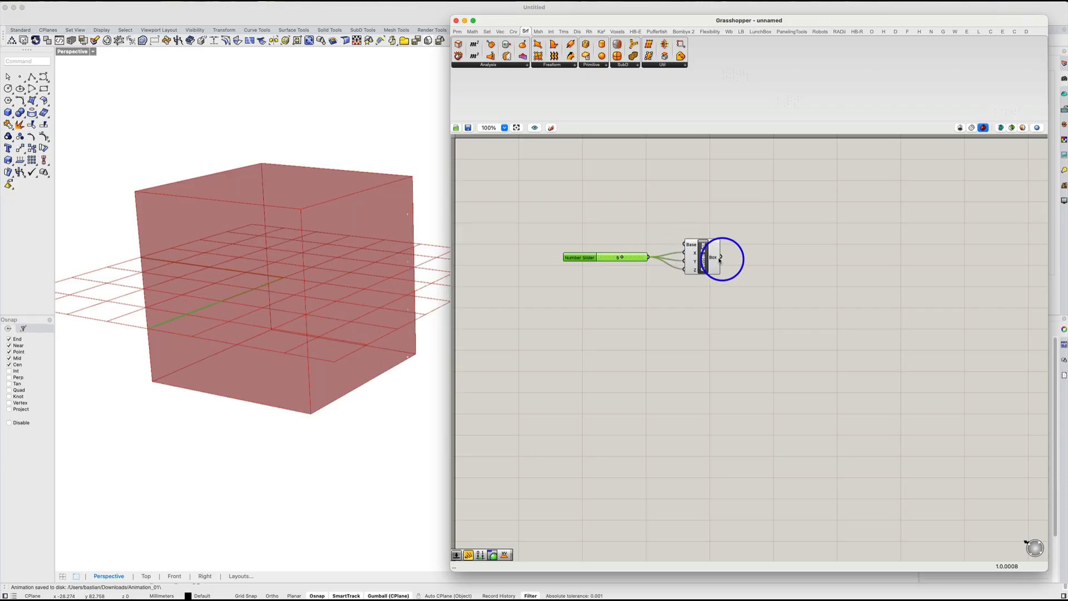
mouse_move(622, 258)
left_mouse_down()
mouse_move(595, 259)
mouse_move(639, 258)
mouse_move(612, 261)
left_mouse_up()
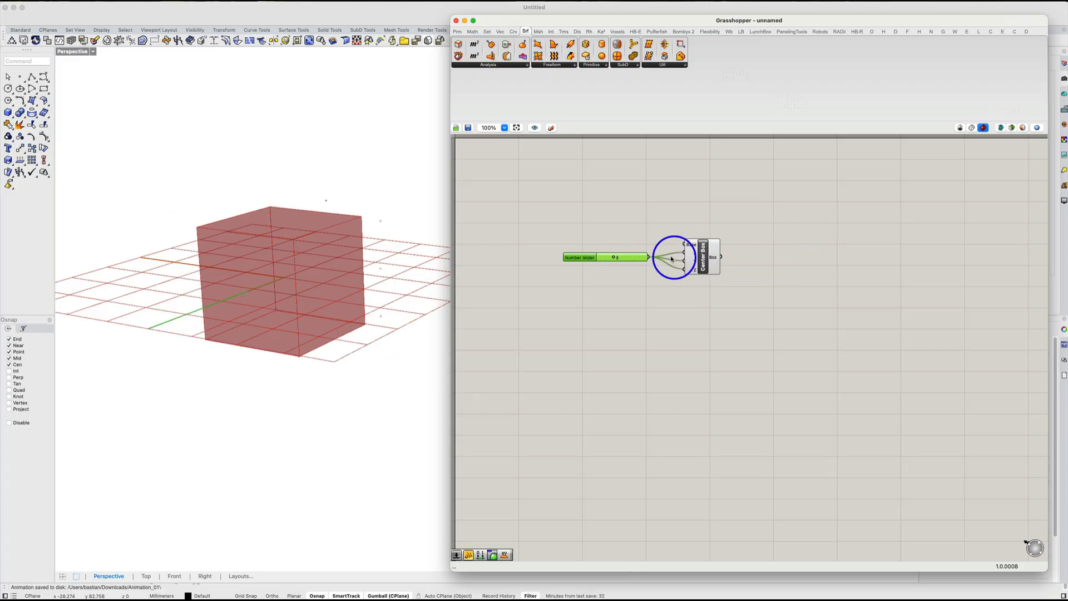
scroll(322, 255, "up", 2)
scroll(301, 256, "down", 3)
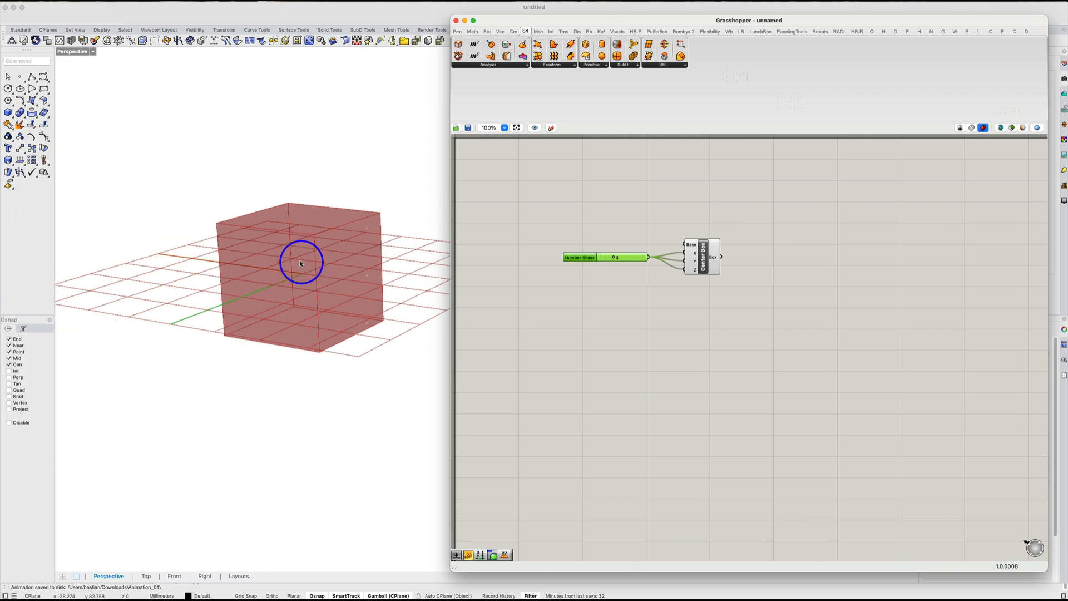
right_click_drag(335, 244, 308, 257, "shift")
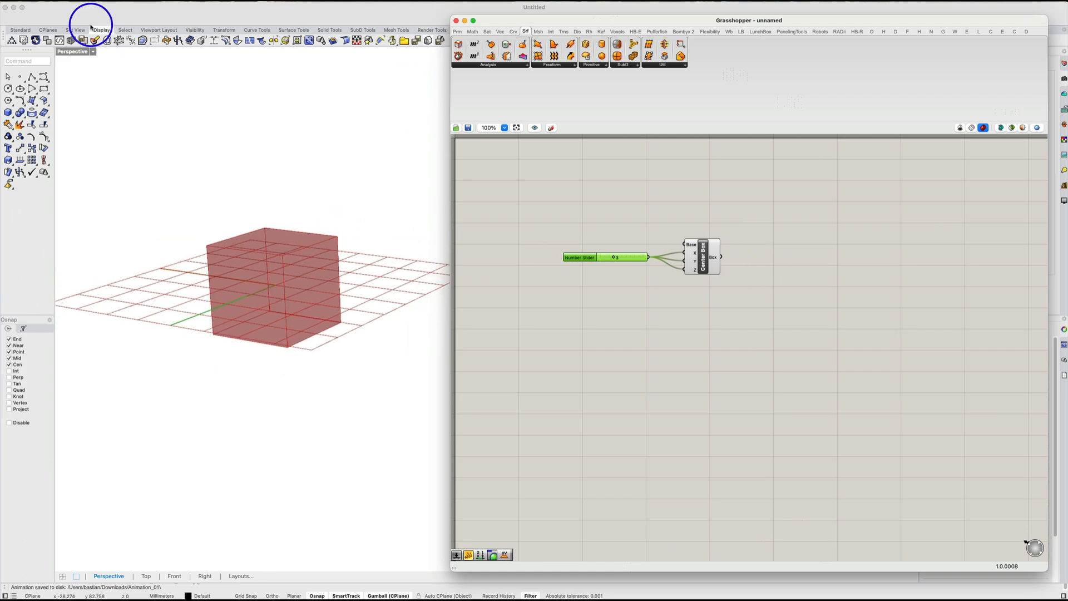
- Set the Perspective viewport's display mode to Monochrome
left_click(21, 29)
left_click(20, 30)
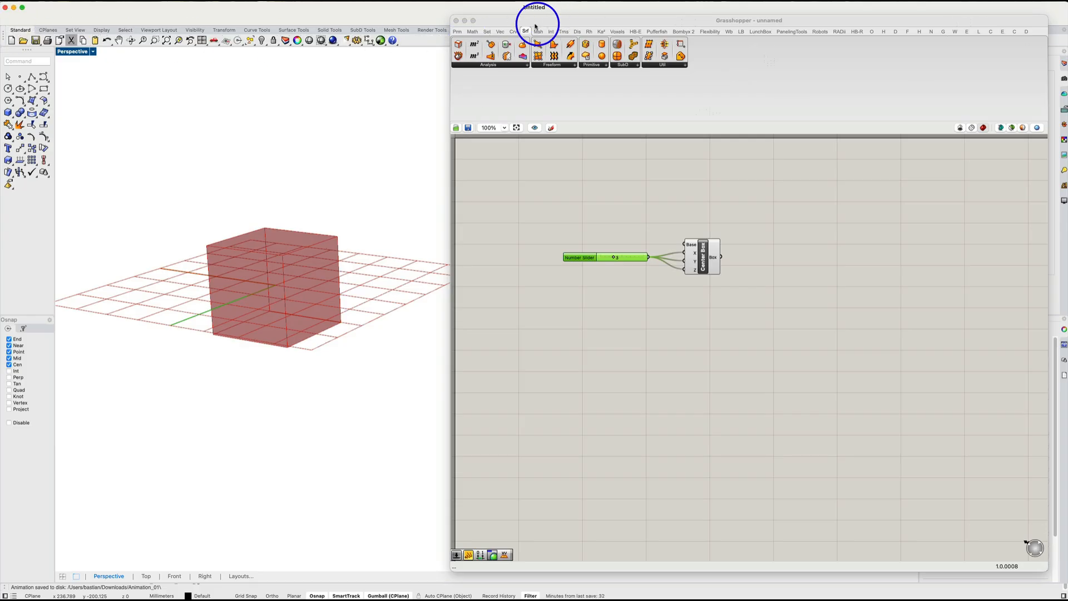
left_click(322, 41)
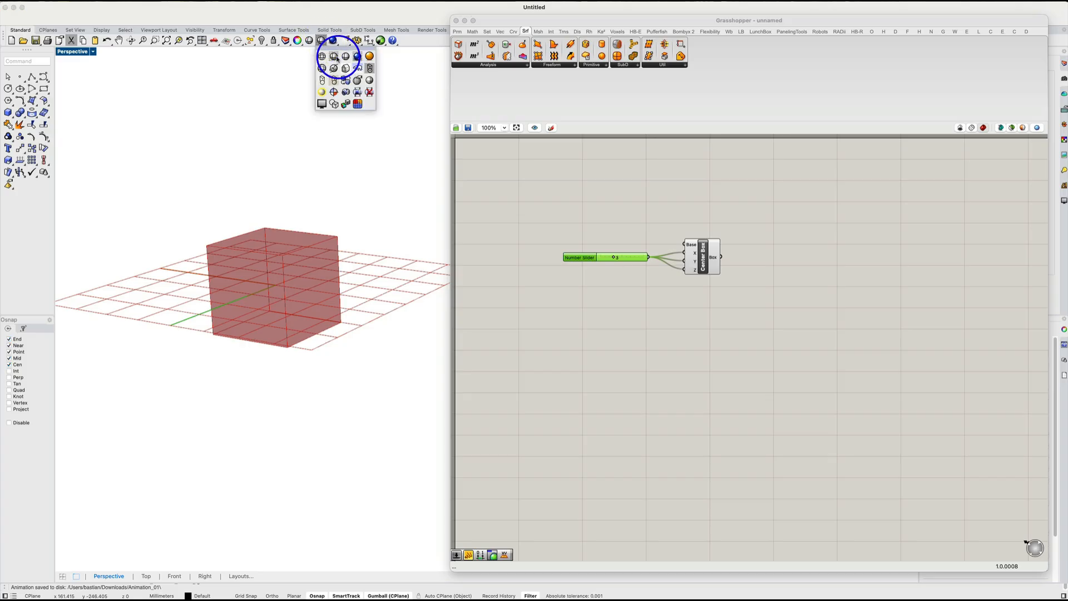
left_click(345, 69)
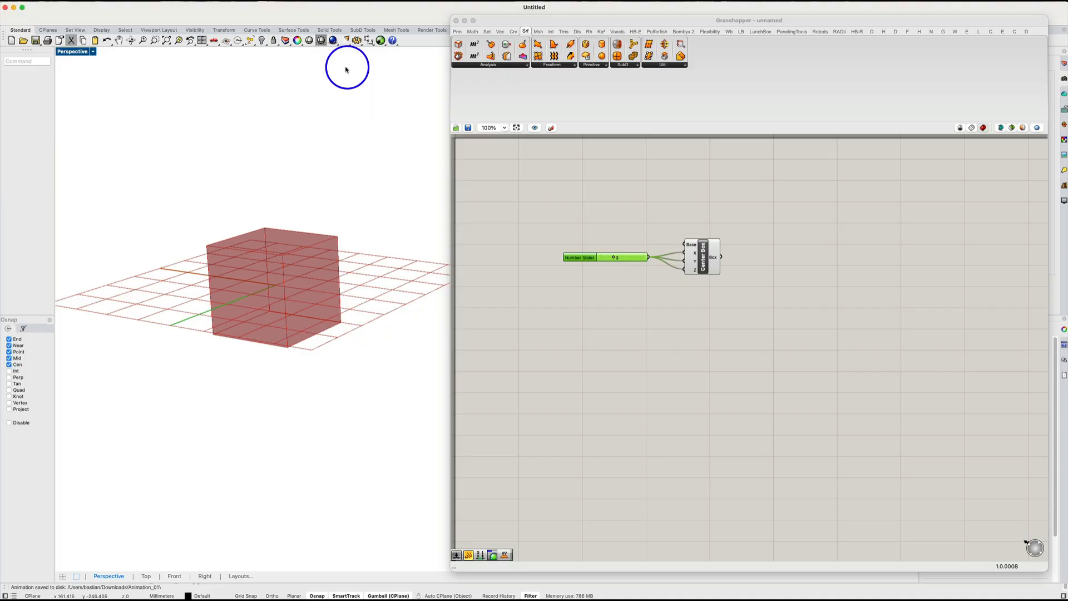
left_click(323, 43)
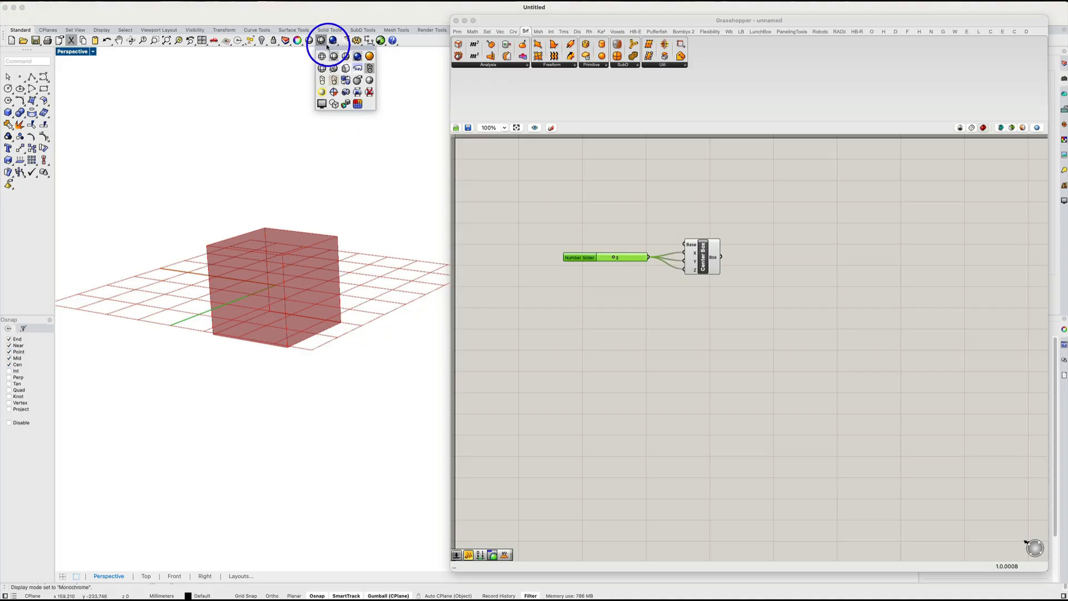
left_click(345, 69)
- Add a Custom Preview component beside the Center Box and connect the Box output to its Geometry input
left_click(726, 250)
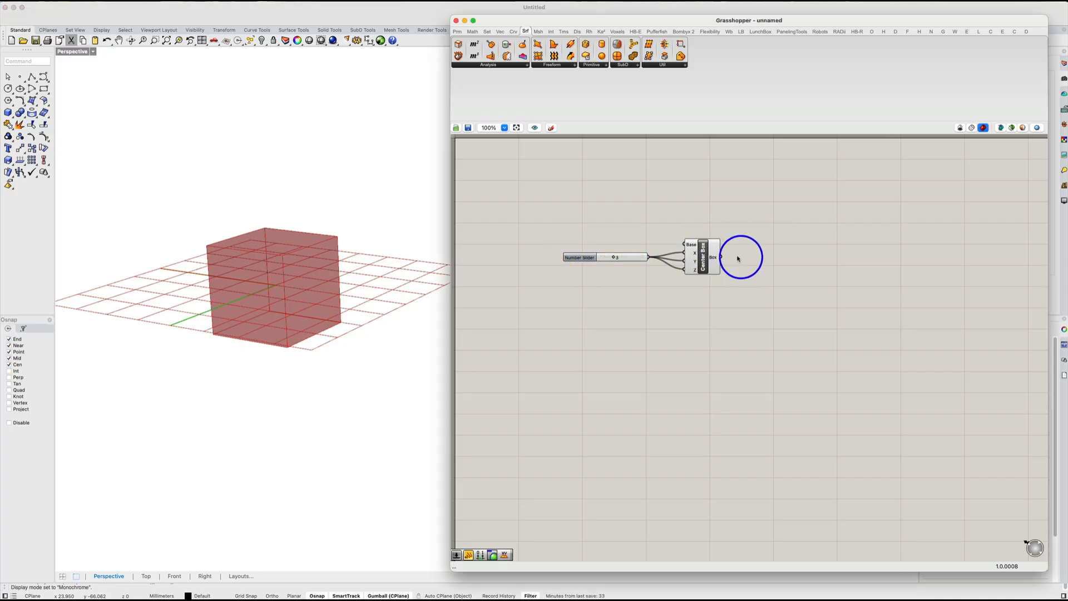
double_click(781, 254)
type("previe")
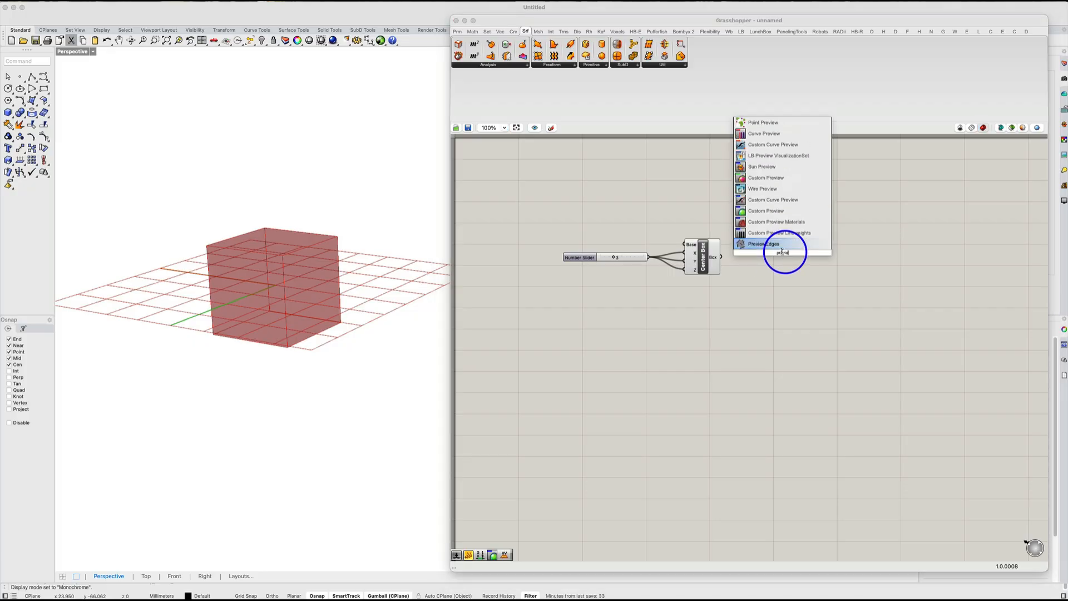
left_click(771, 211)
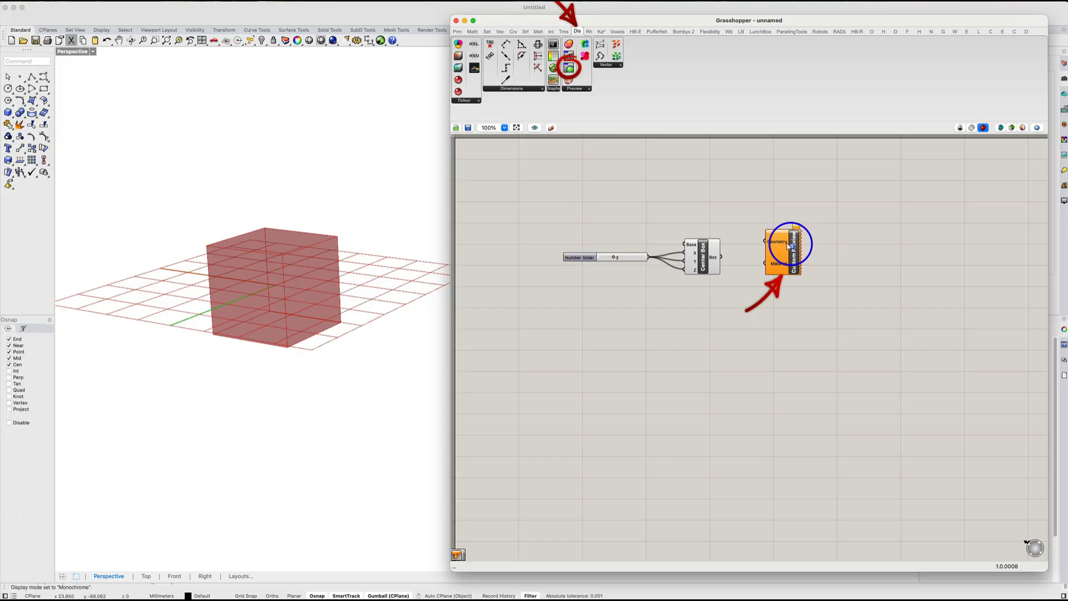
left_click_drag(720, 257, 767, 241)
left_click_drag(786, 259, 801, 277)
- Add a Colour Swatch below the Center Box and connect it to the Custom Preview's Material input
double_click(724, 298)
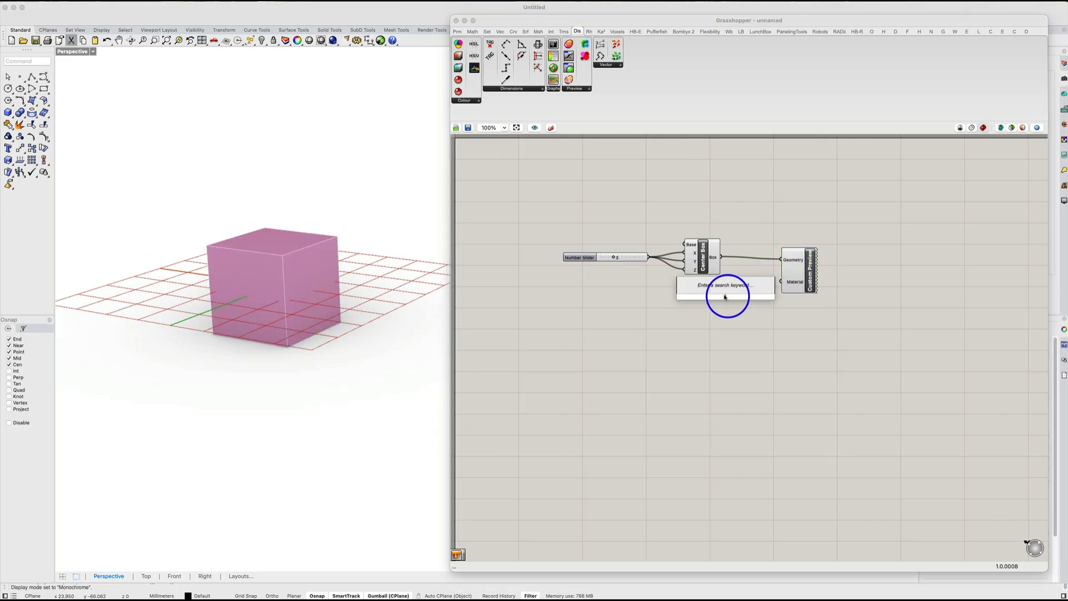
type("swa")
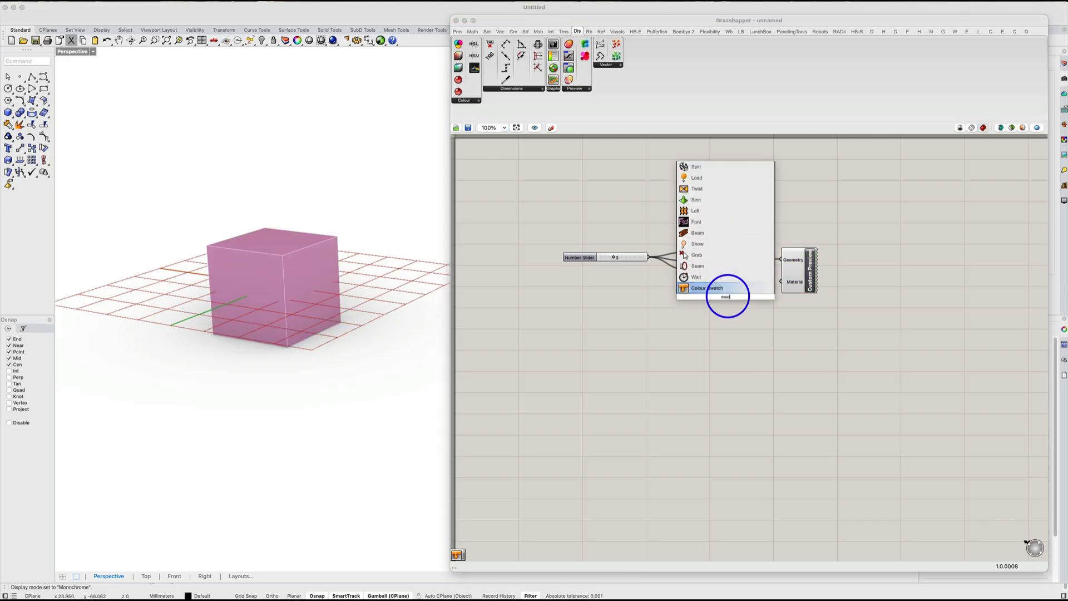
key("Return")
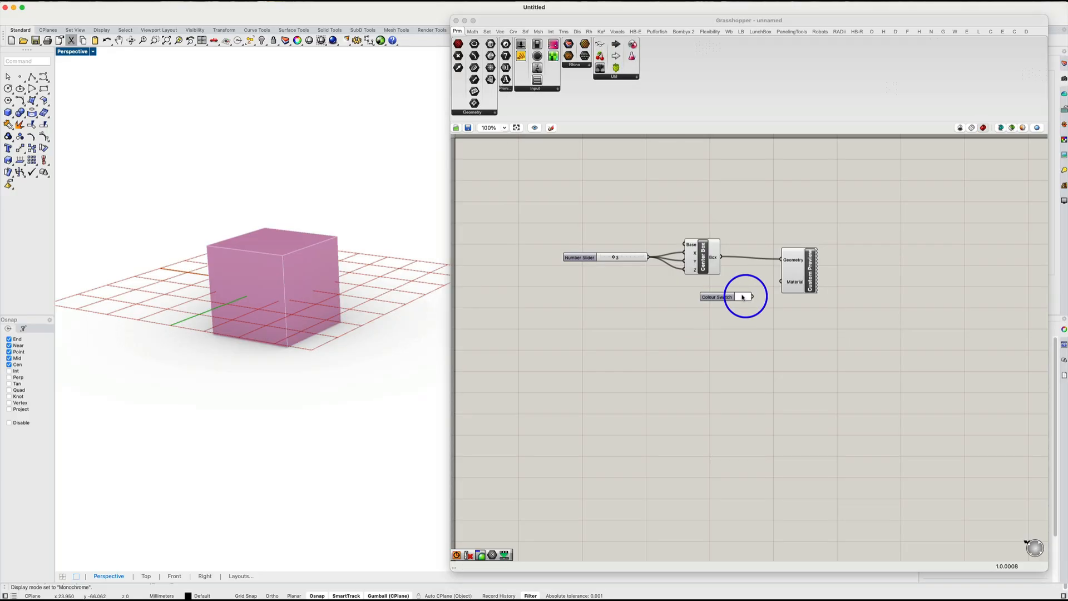
left_click_drag(752, 297, 781, 282)
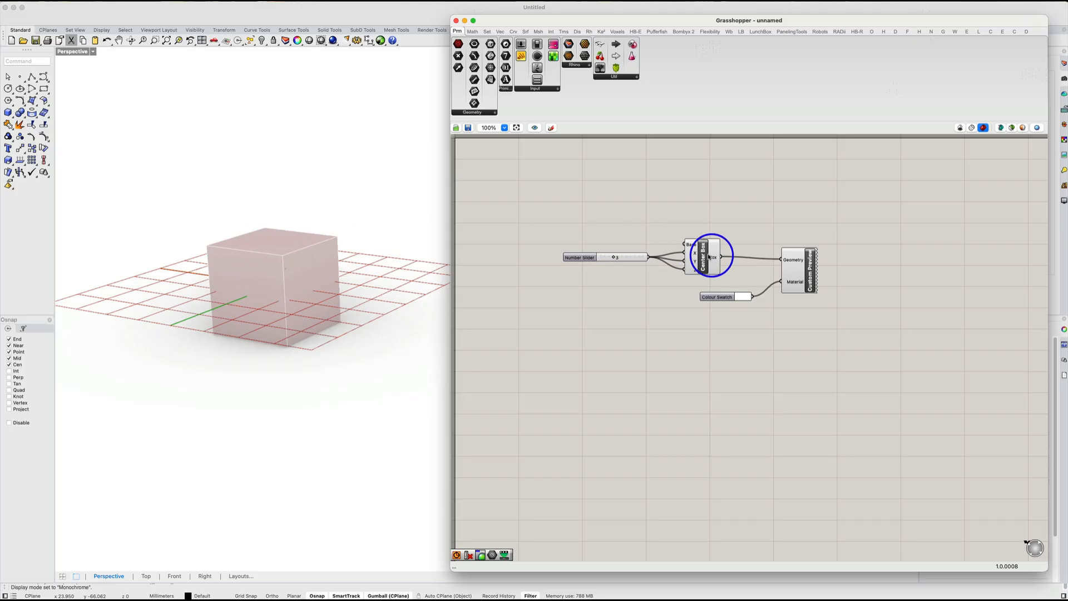
- Turn off the preview of the Center Box component
left_click(706, 253)
right_click(702, 211)
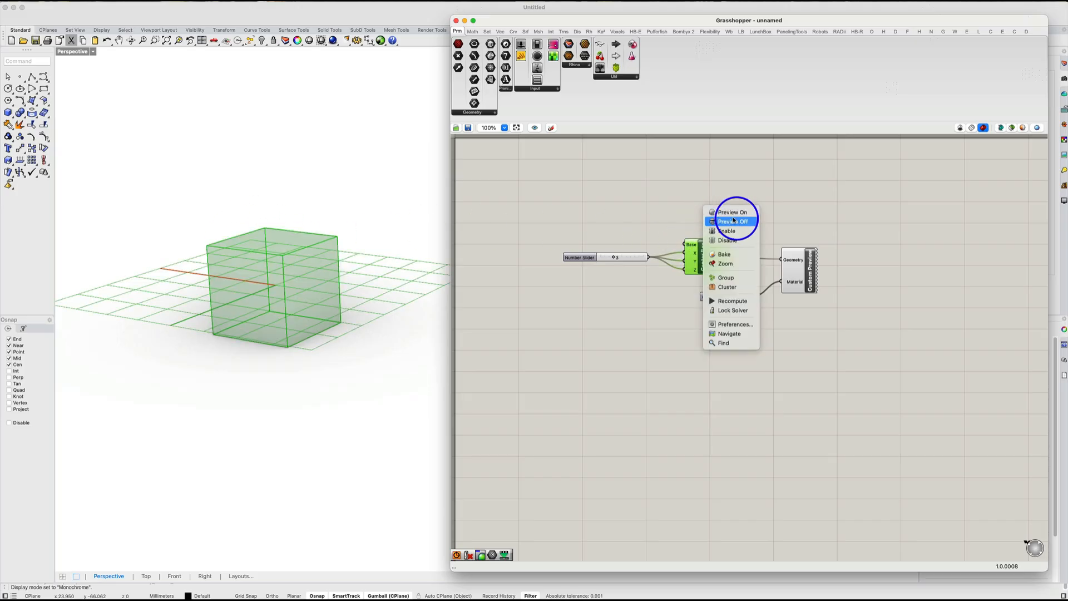
left_click(674, 197)
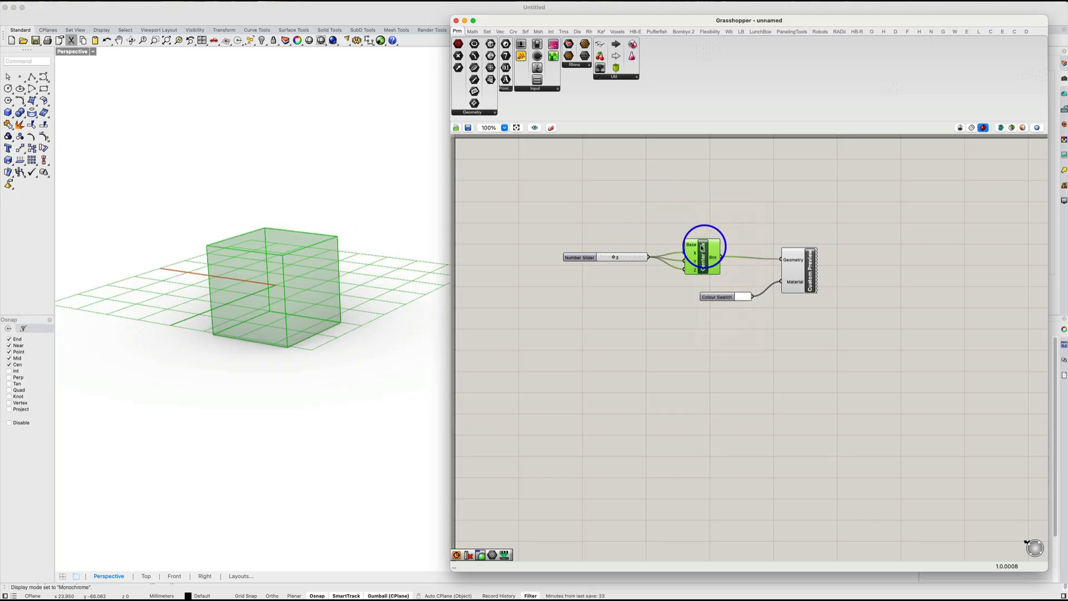
right_click(709, 207)
left_click(735, 222)
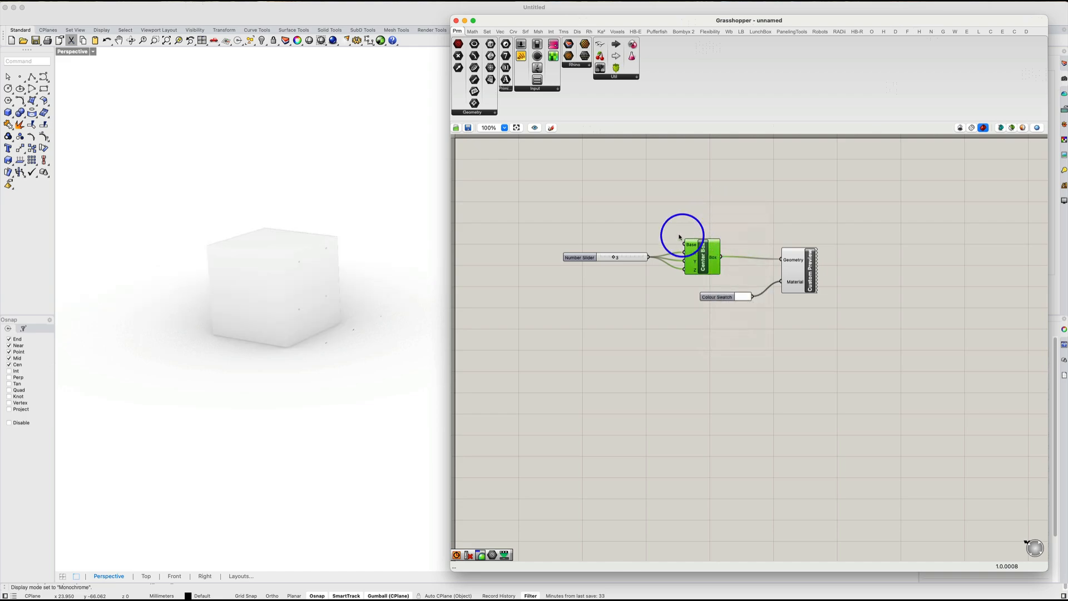
- Change the Colour Swatch to a bright light pink
scroll(248, 329, "up", 2)
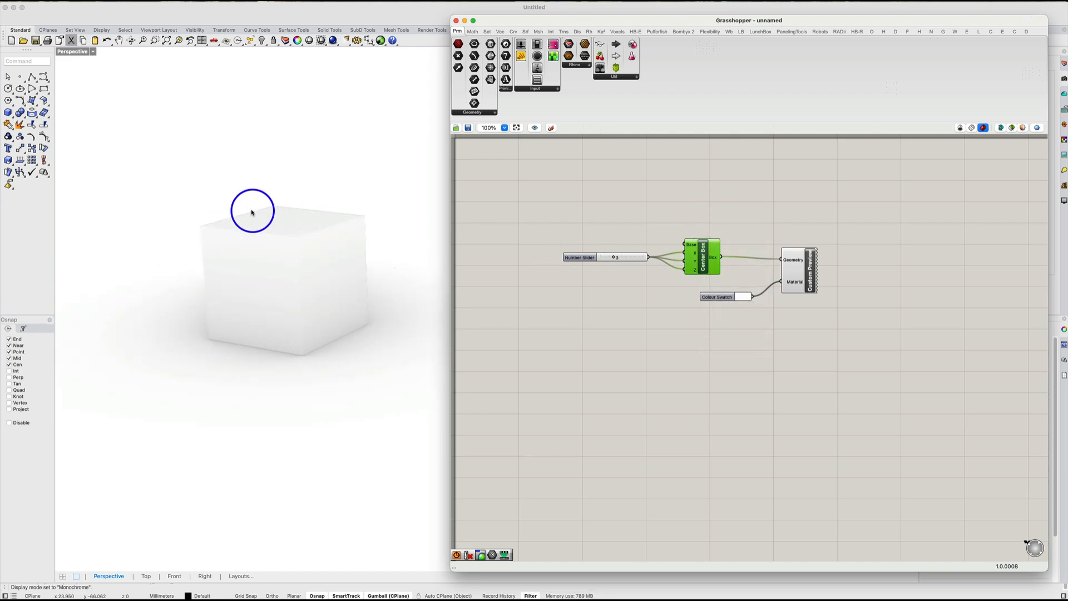
mouse_move(348, 274)
right_mouse_down()
mouse_move(339, 269)
mouse_move(362, 275)
right_mouse_up()
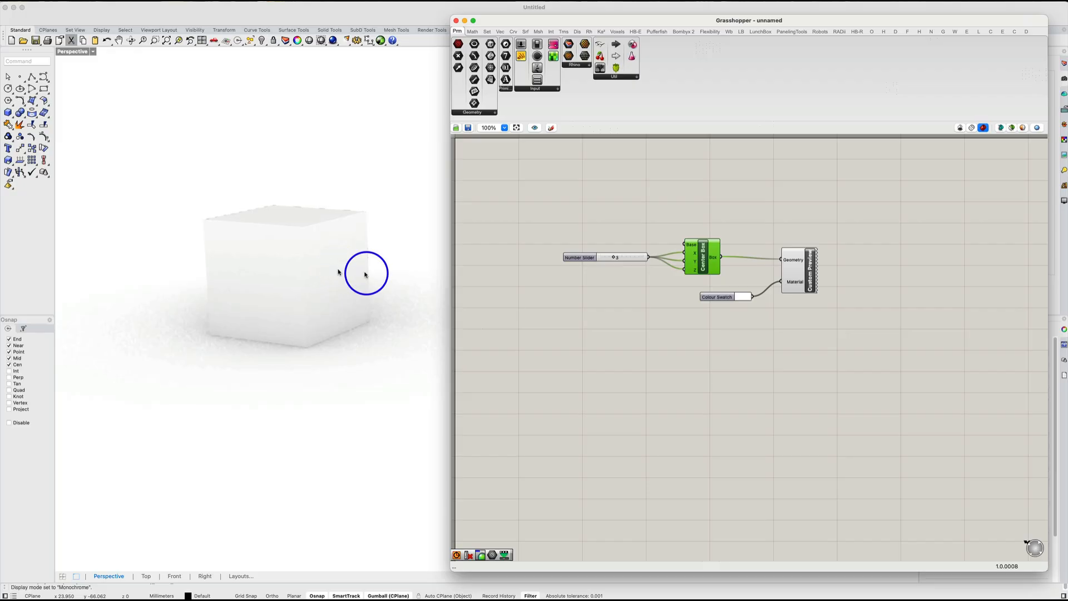
left_click(743, 296)
mouse_move(784, 317)
left_mouse_down()
mouse_move(821, 341)
mouse_move(774, 320)
left_mouse_up()
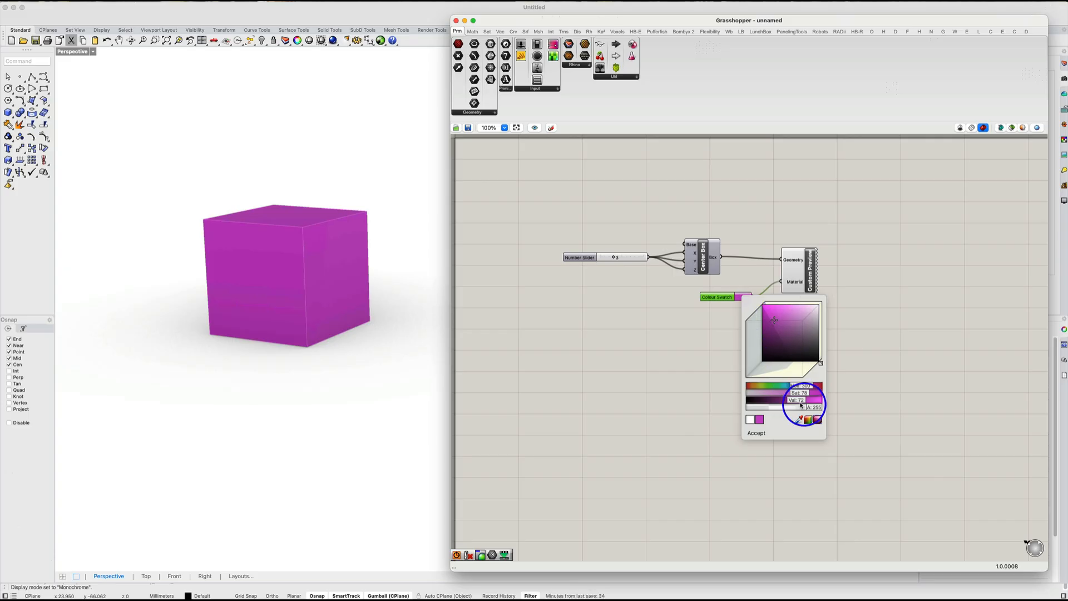
mouse_move(800, 398)
left_mouse_down()
mouse_move(832, 398)
mouse_move(782, 391)
left_mouse_up()
left_click(689, 361)
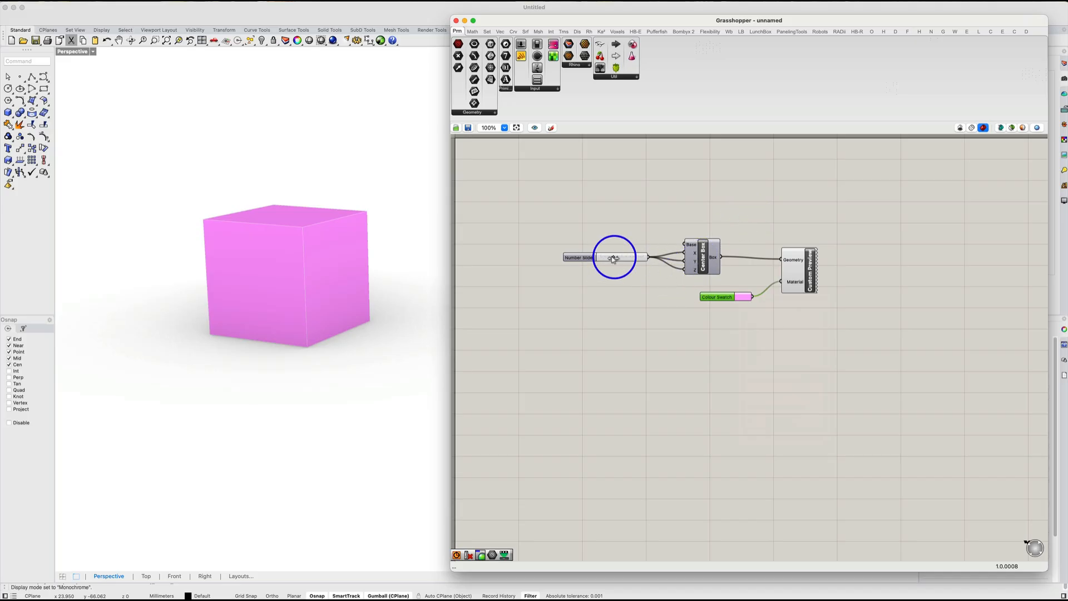
- Set the box's number slider to 7 and limit its numeric domain to a minimum of 2 and a maximum of 8
mouse_move(614, 257)
left_mouse_down()
mouse_move(634, 259)
mouse_move(588, 260)
mouse_move(630, 259)
left_mouse_up()
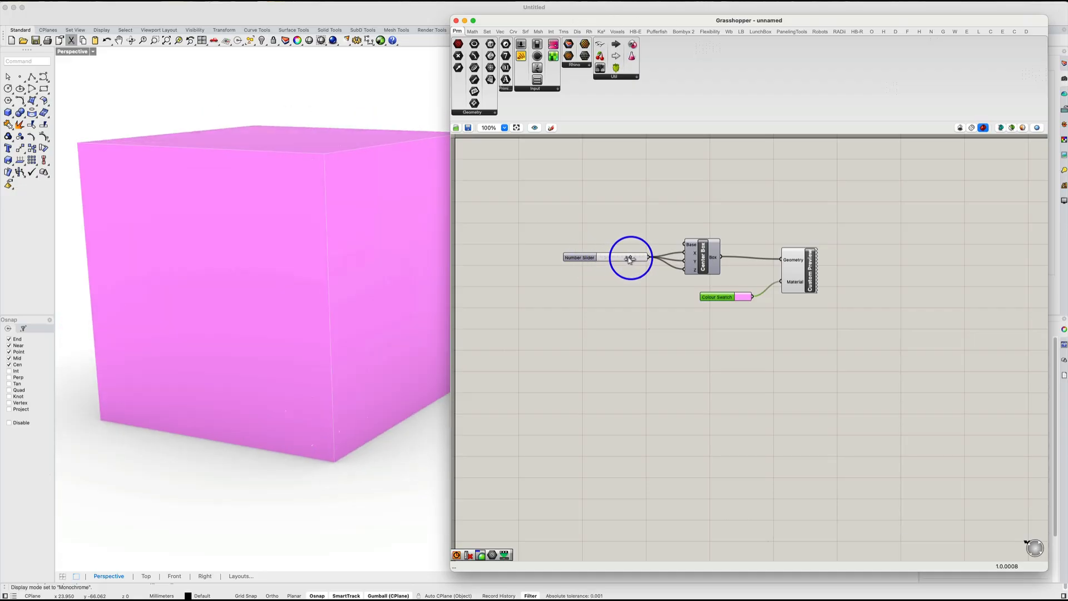
double_click(583, 259)
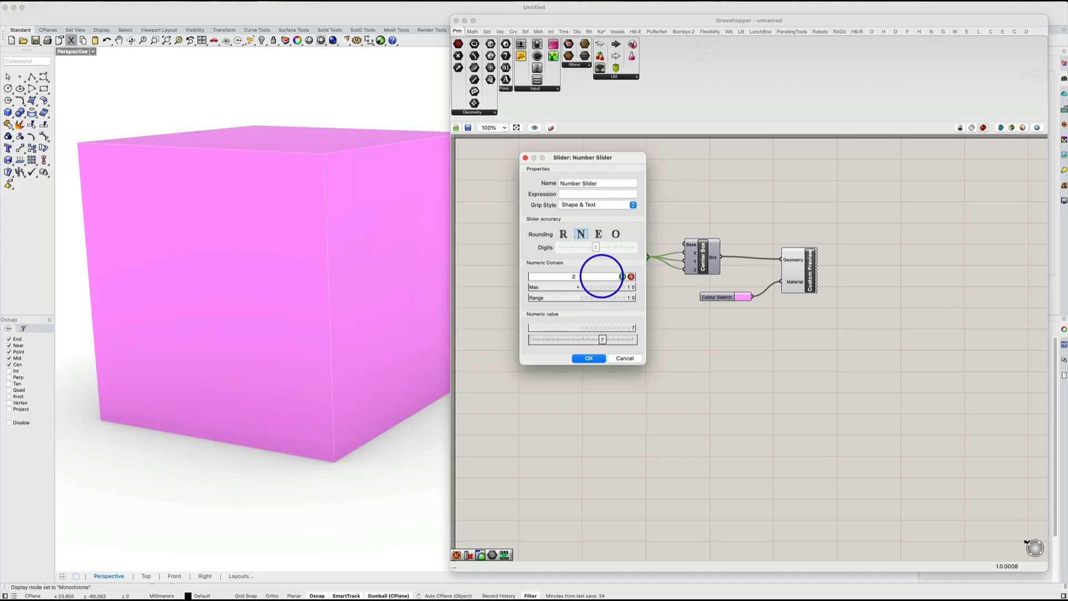
left_click(622, 276)
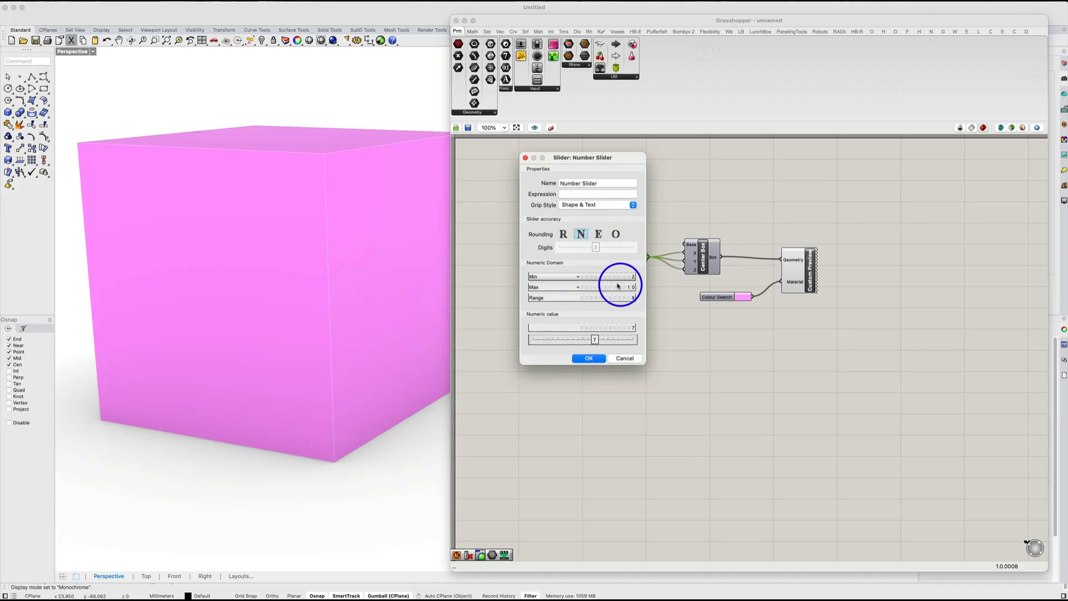
type("8")
left_click(623, 287)
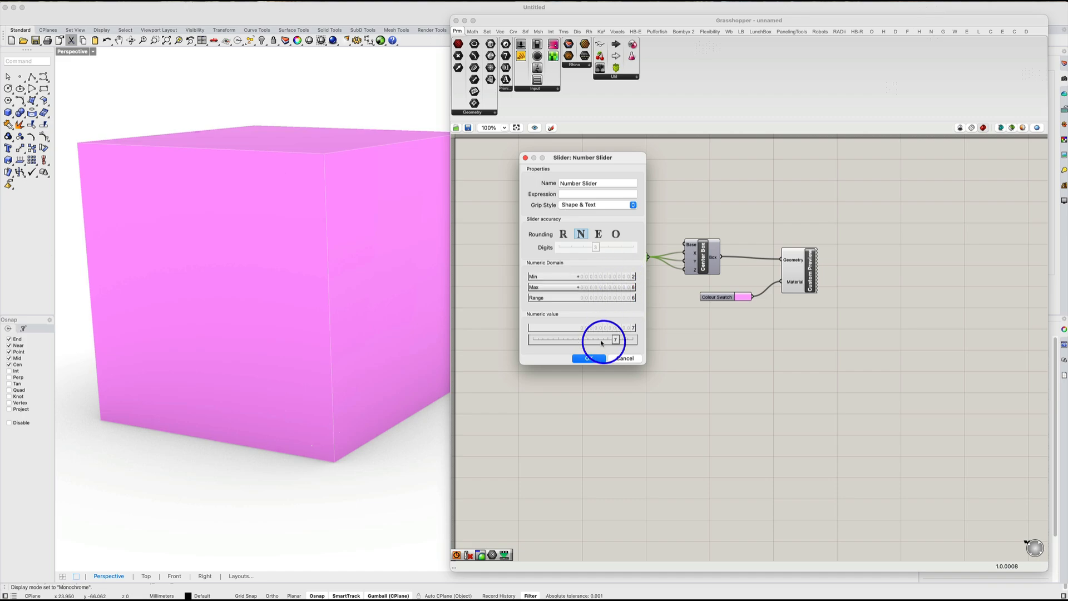
- Switch the box's number slider to real-number rounding with three decimals and set its value to about 4.284
left_click(563, 234)
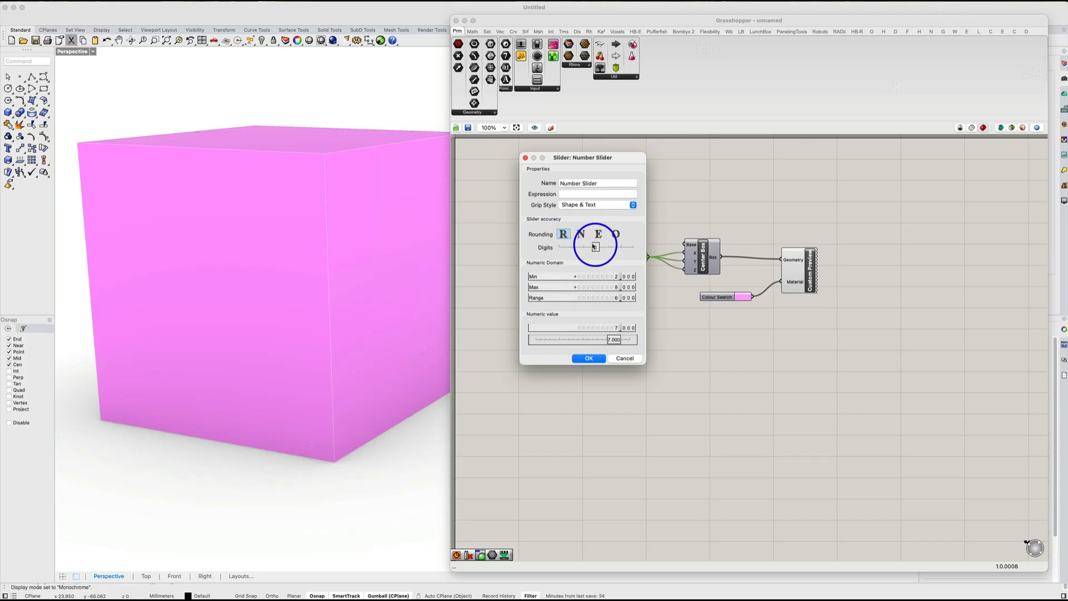
left_click_drag(613, 339, 581, 340)
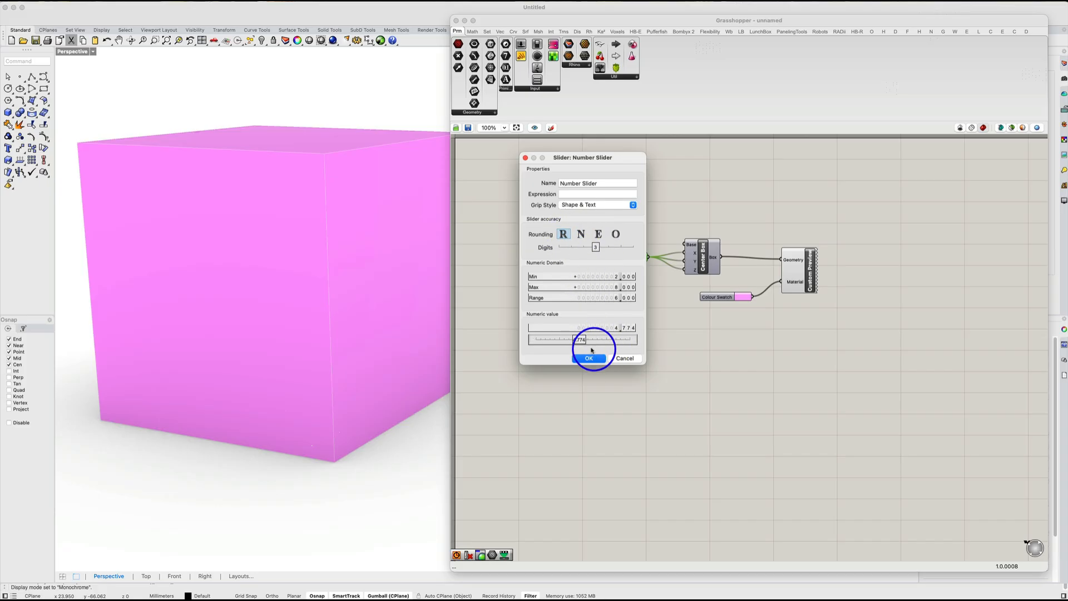
left_click(588, 357)
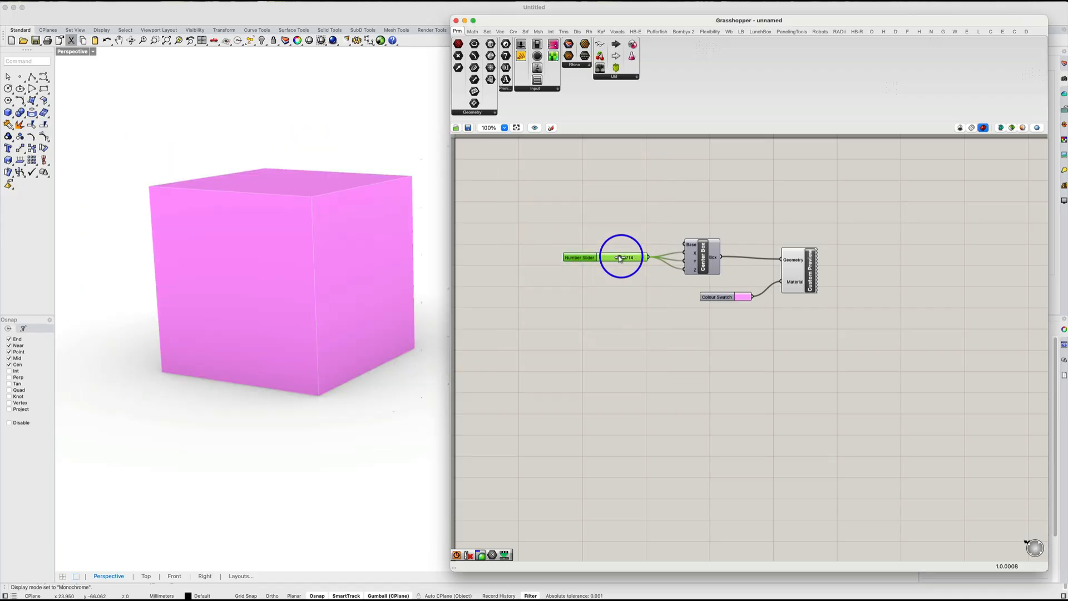
mouse_move(620, 258)
left_mouse_down()
mouse_move(603, 257)
mouse_move(618, 259)
left_mouse_up()
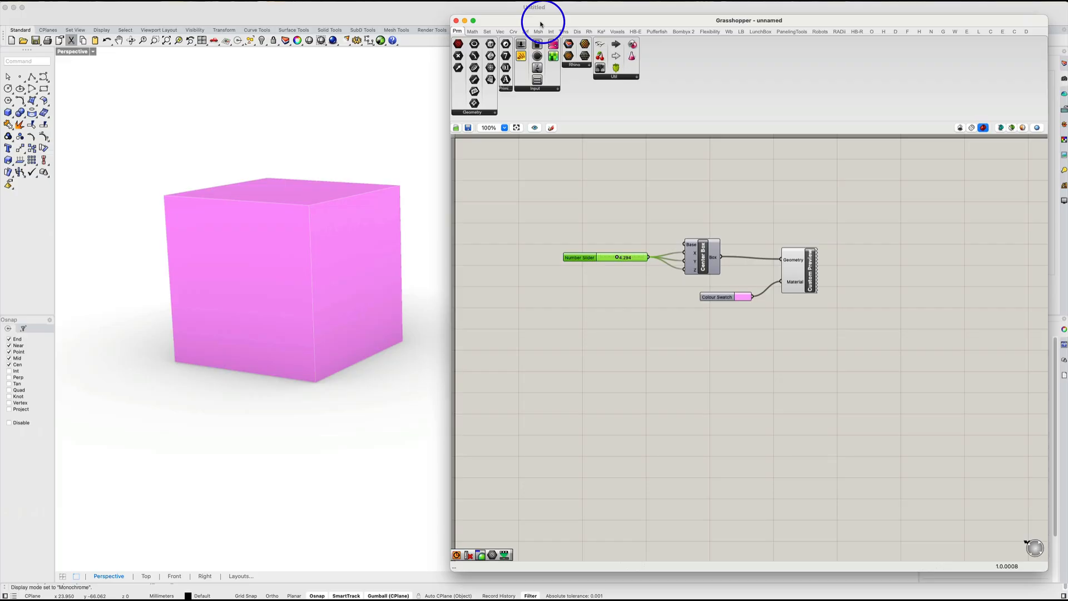
- Move the Grasshopper window clear of the model, set the slider to 8.000 and frame the whole box in the Perspective viewport
left_click_drag(540, 24, 719, 173)
right_click_drag(560, 174, 712, 188, "shift")
right_click_drag(538, 174, 493, 179)
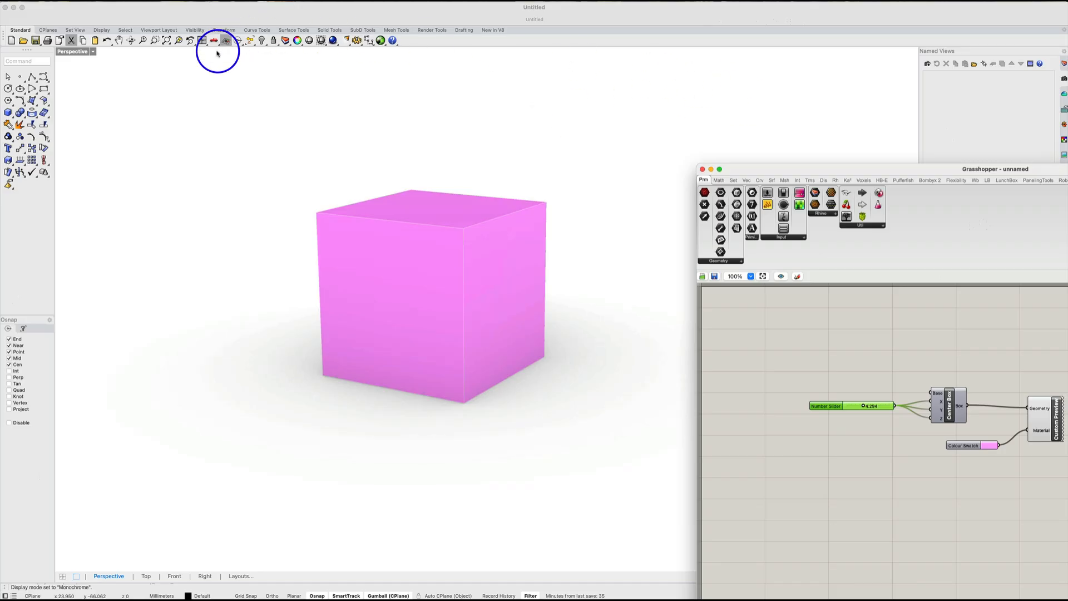
scroll(139, 214, "up", 2)
right_click_drag(436, 306, 387, 249, "shift")
left_click_drag(864, 406, 896, 406)
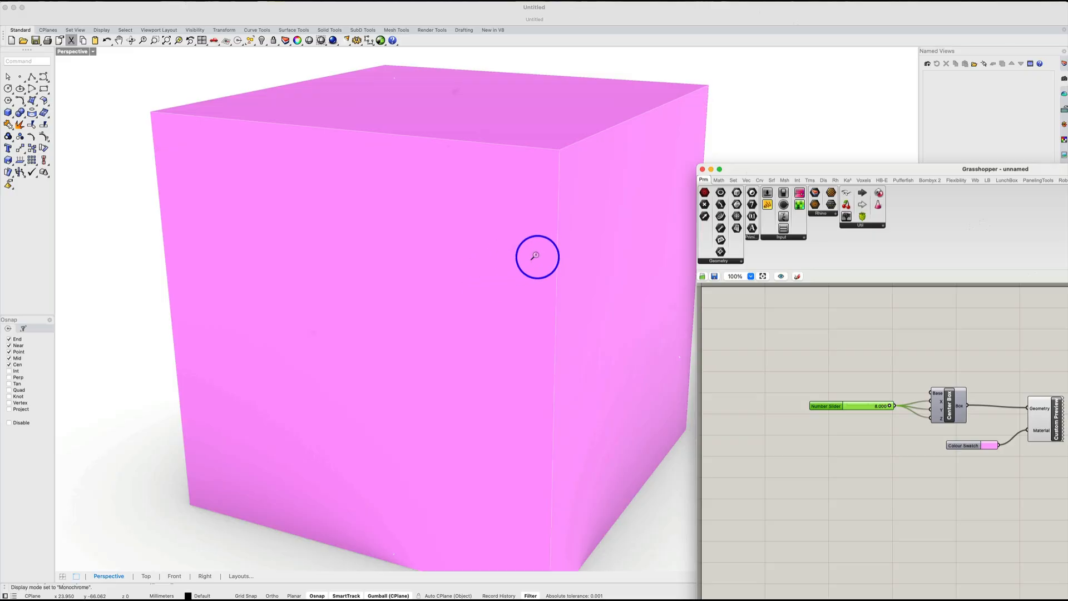
scroll(529, 256, "down", 2)
scroll(523, 259, "down", 2)
right_click_drag(504, 263, 584, 243)
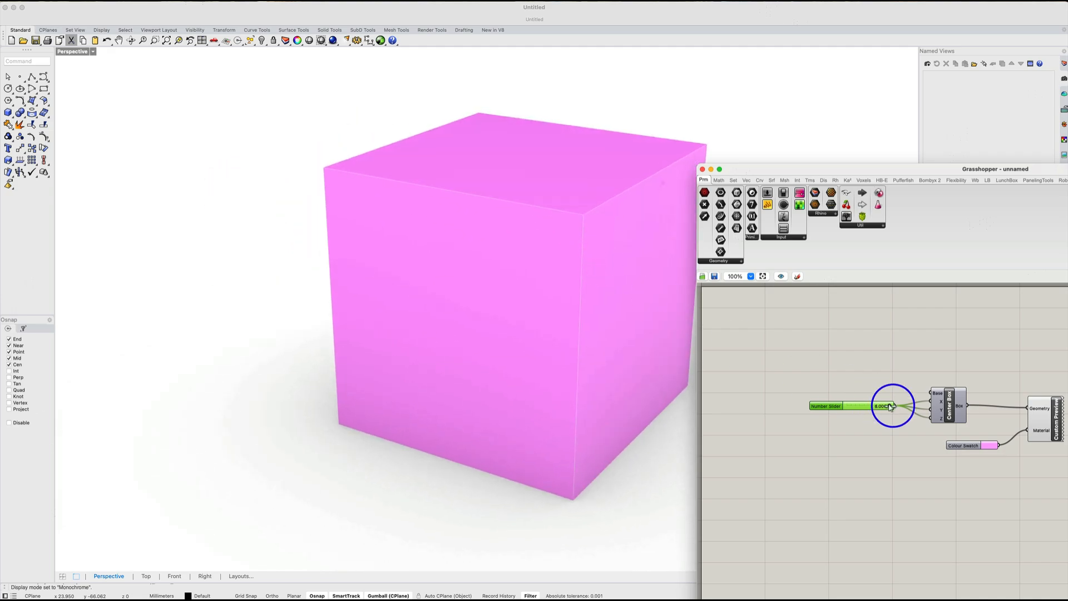
- Set the number slider to its minimum of 2.000 and open its animation settings
left_click_drag(890, 406, 832, 406)
right_click(831, 406)
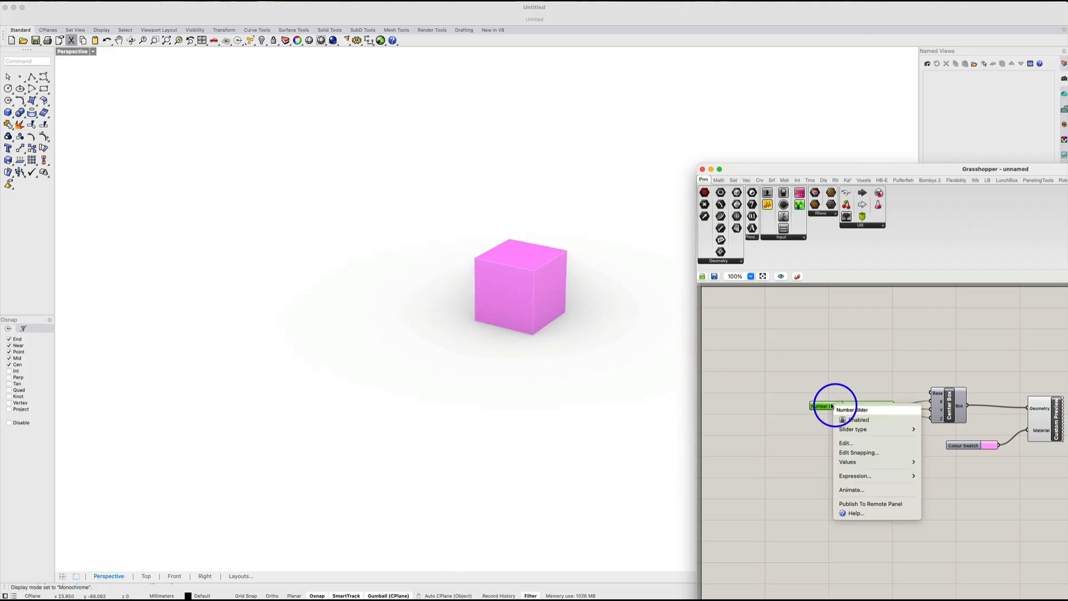
left_click(825, 383)
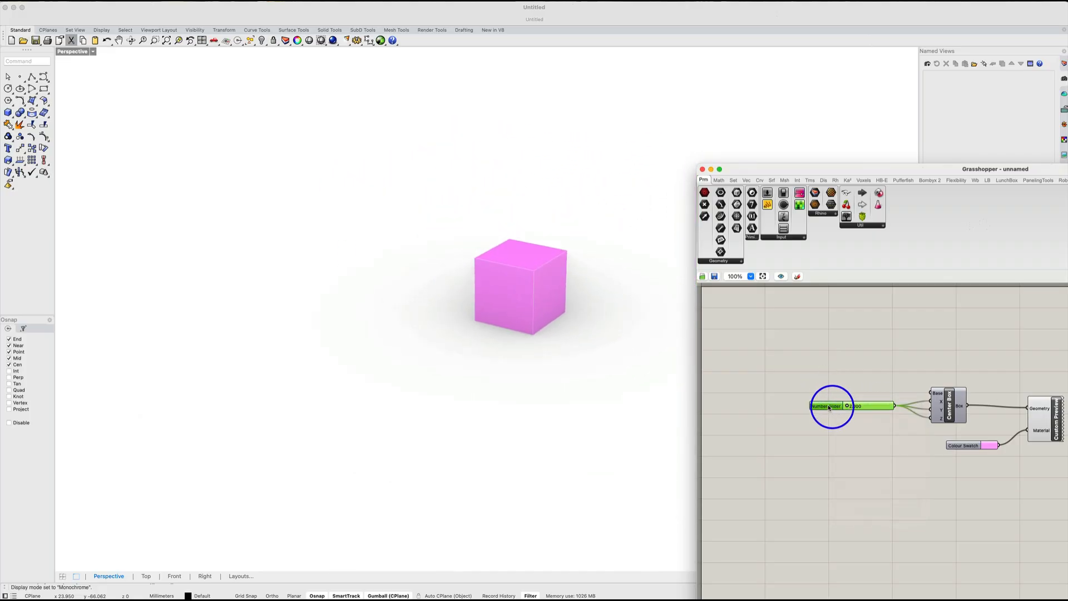
right_click(828, 407)
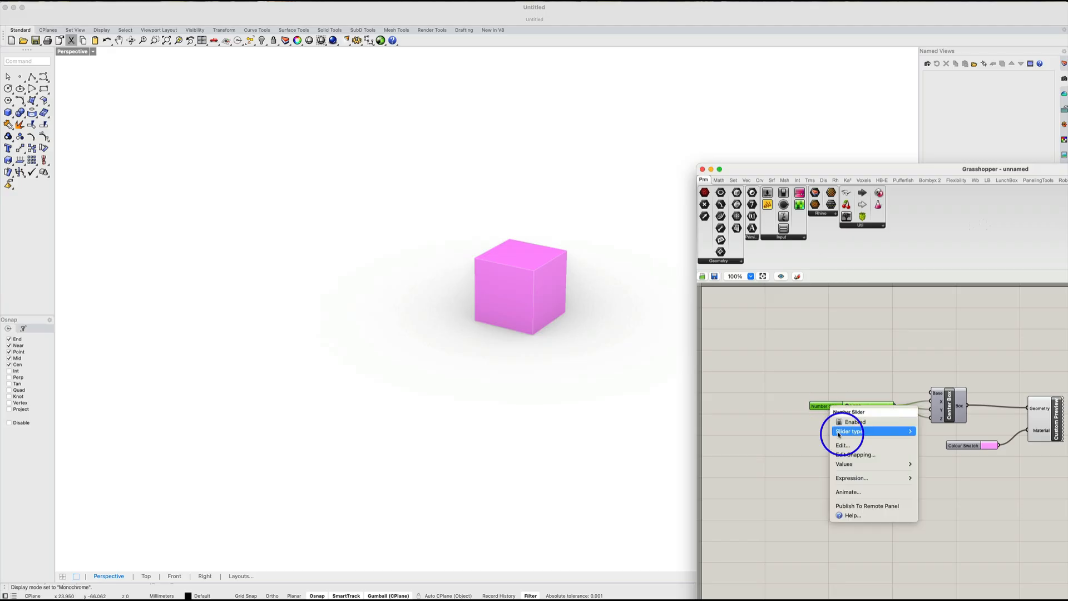
left_click(851, 490)
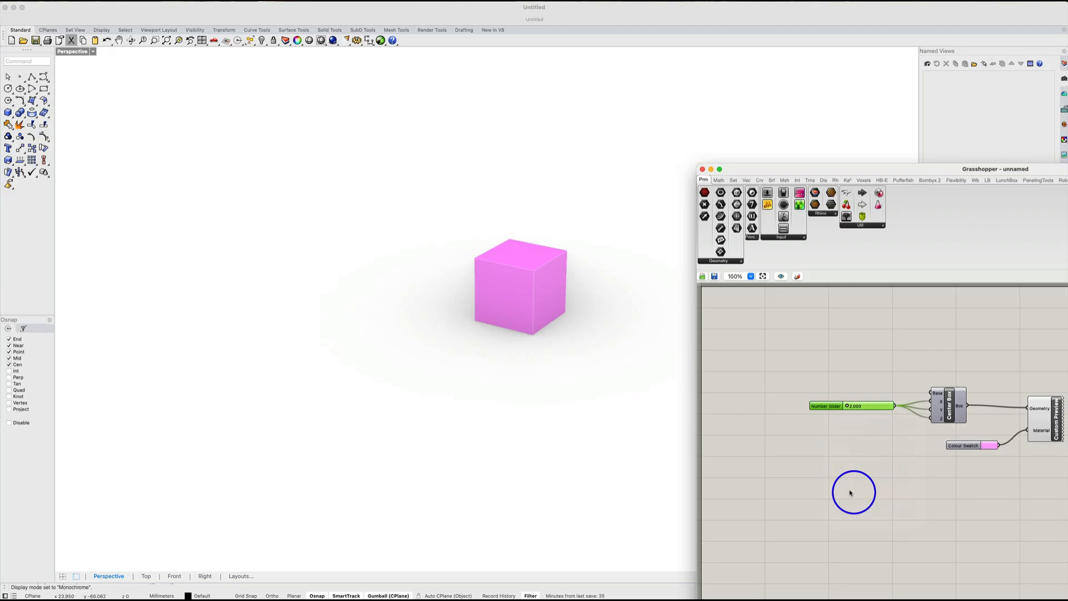
left_click_drag(831, 330, 679, 137)
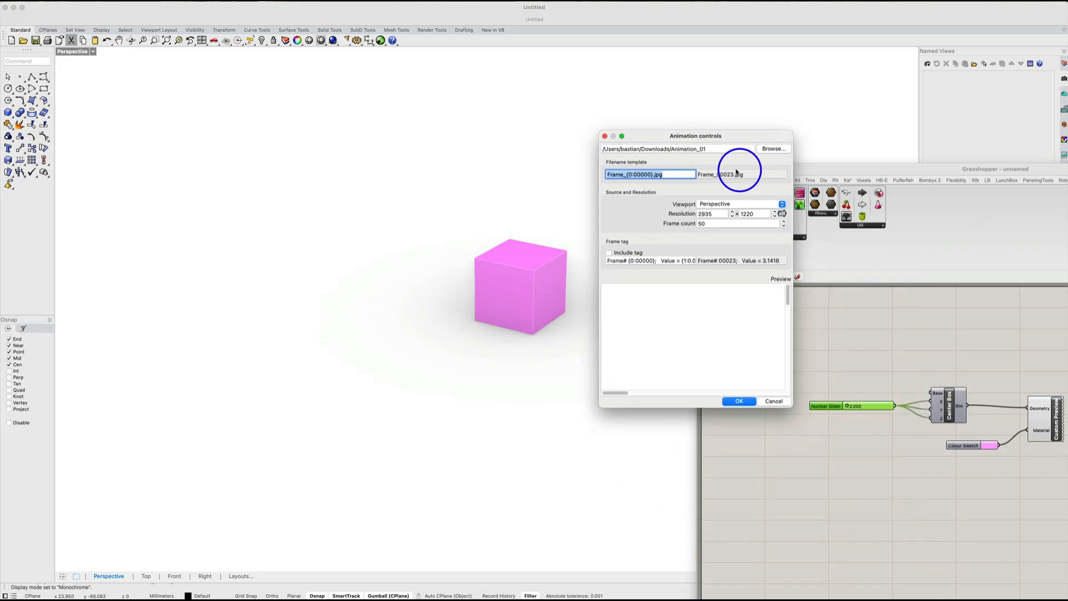
- Set the animation source to the Perspective viewport with a resolution of 1920 x 1080
left_click(679, 173)
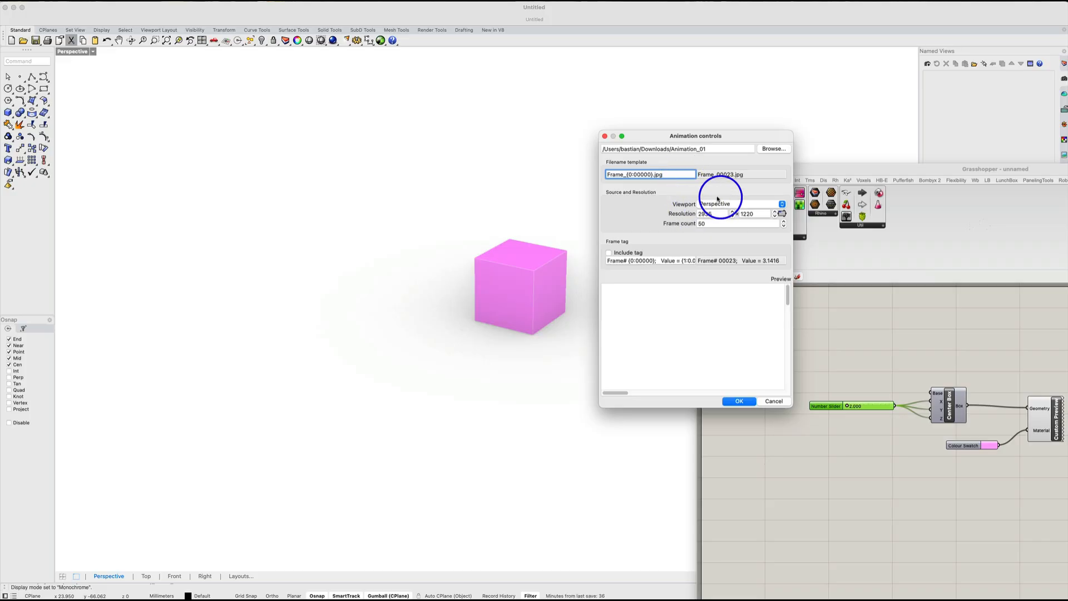
left_click(777, 205)
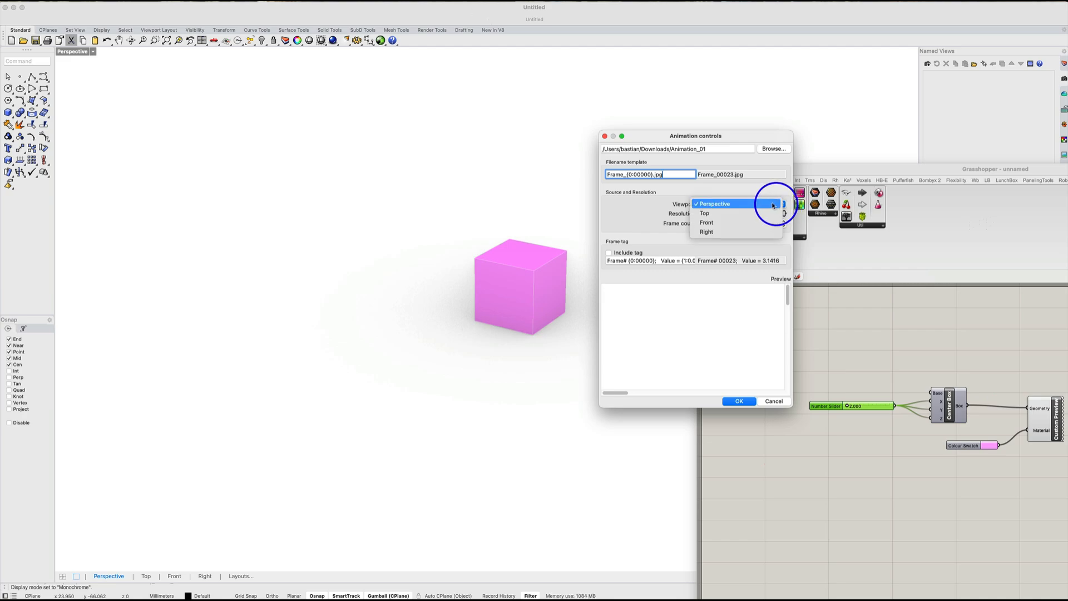
left_click(712, 203)
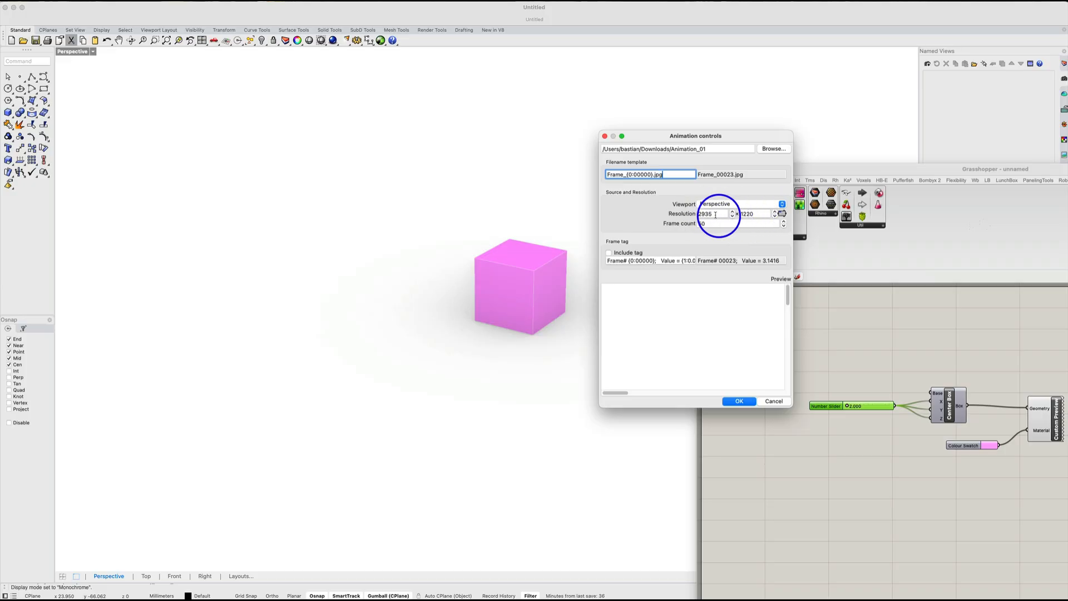
double_click(711, 214)
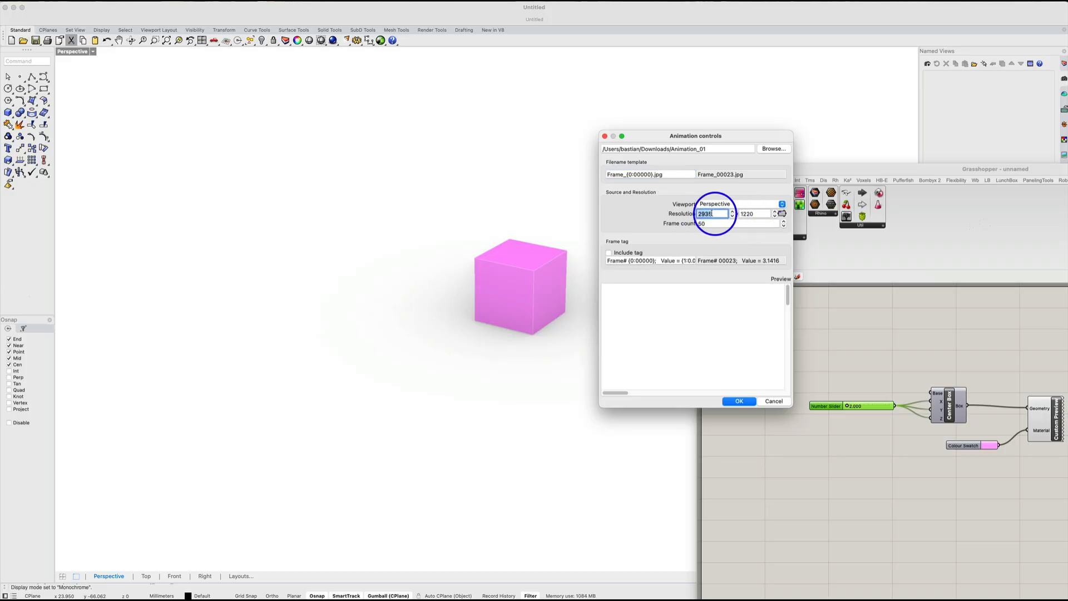
type("198")
type("0")
key("Tab")
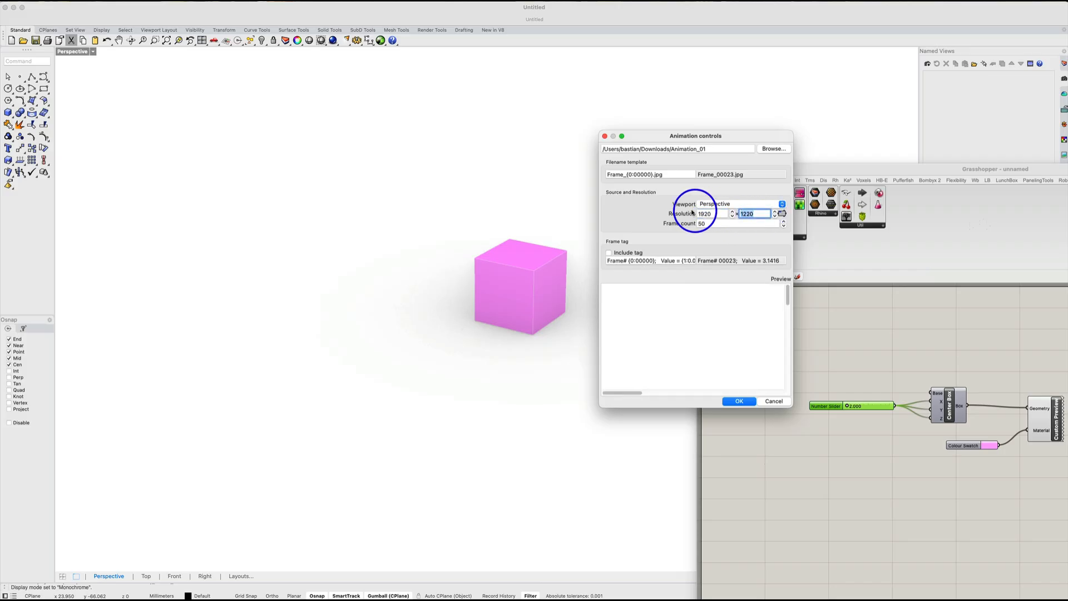
type("1080")
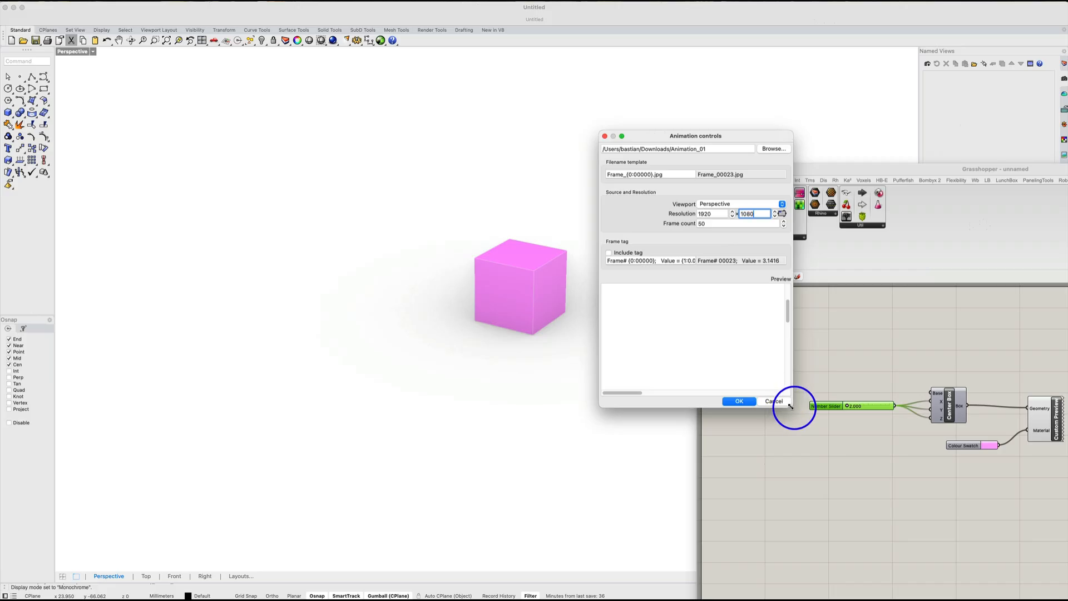
- Enlarge the animation dialog, bring the box into its preview area and set the frame count to 100
left_click_drag(790, 406, 984, 512)
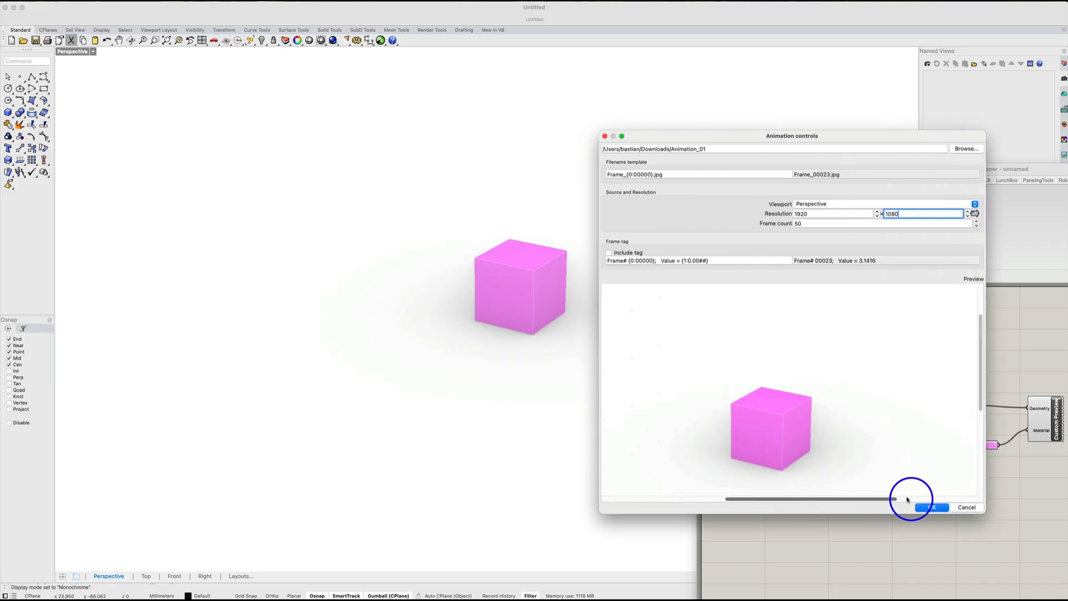
scroll(895, 499, "left", 1)
left_click_drag(979, 372, 919, 386)
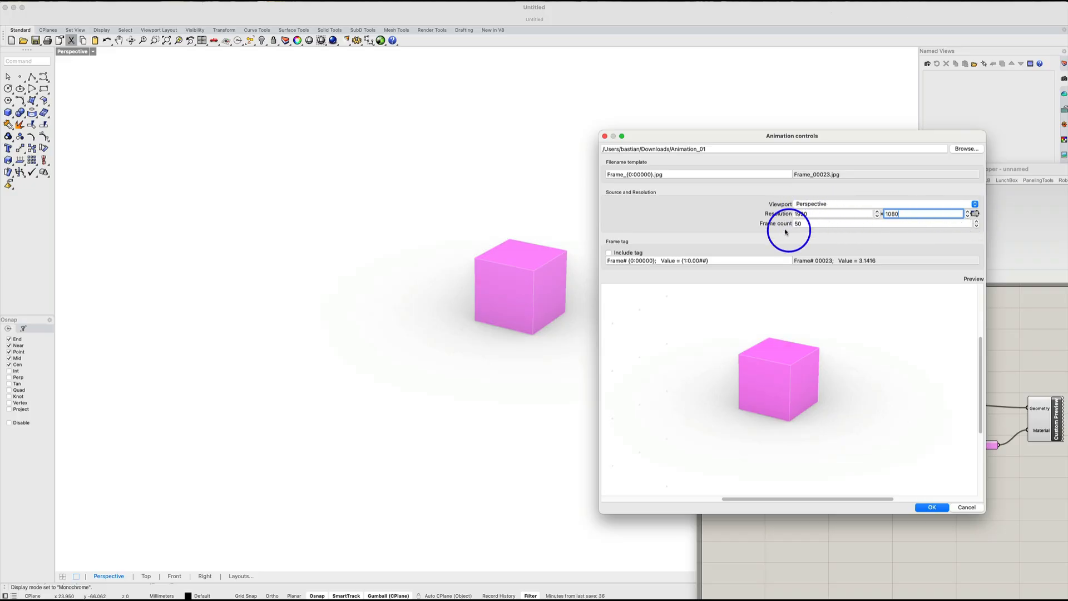
left_click(809, 223)
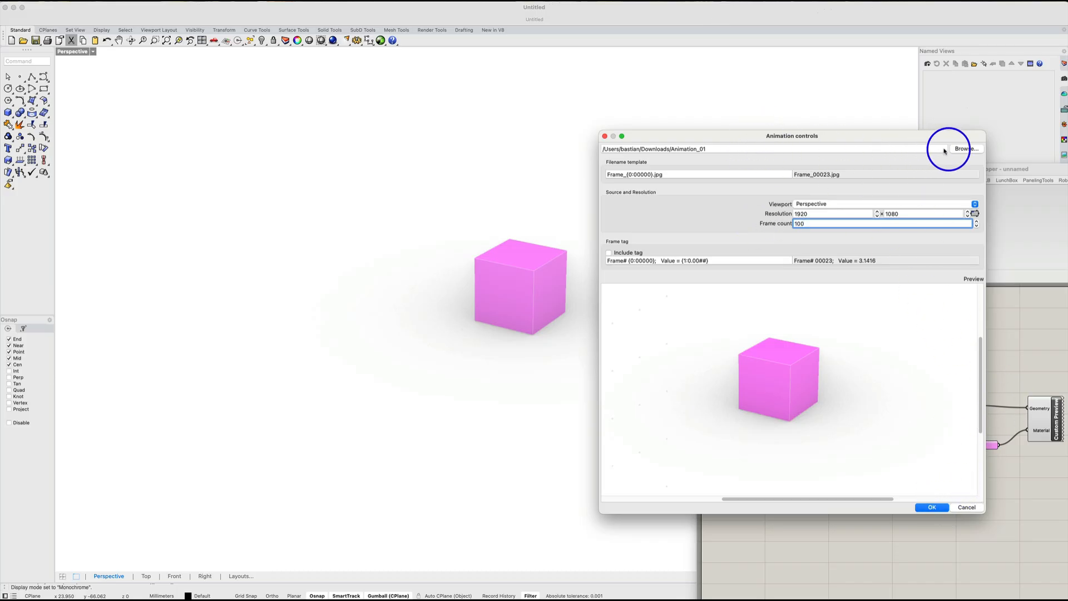
- Create the folder Animation_02 inside Animation_01 as the output location and export the animation frames
left_click(965, 149)
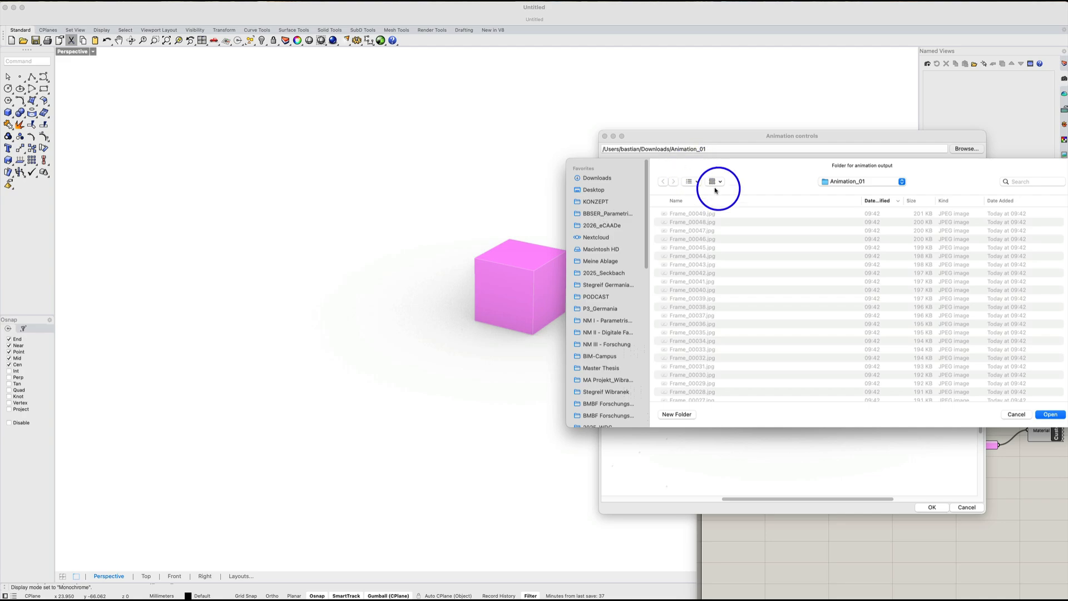
left_click(682, 413)
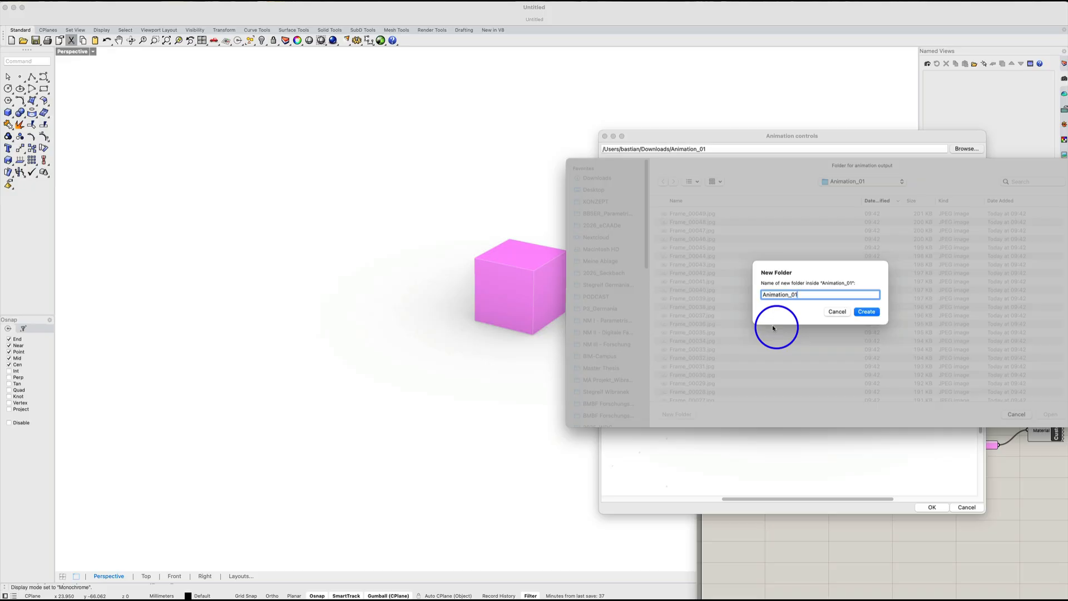
type("Animation_02")
key("Return")
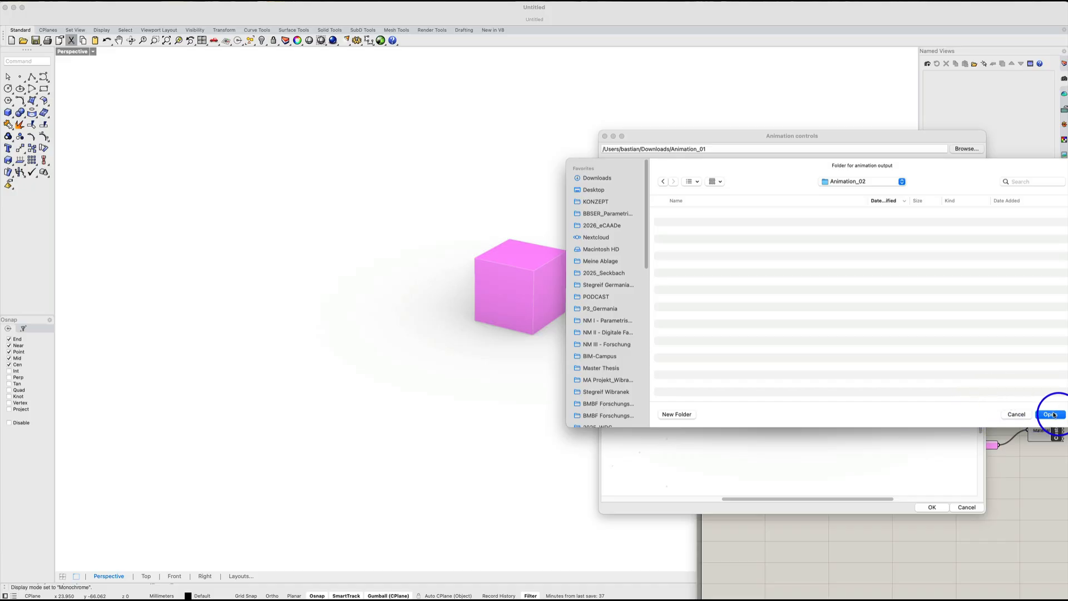
left_click(1048, 414)
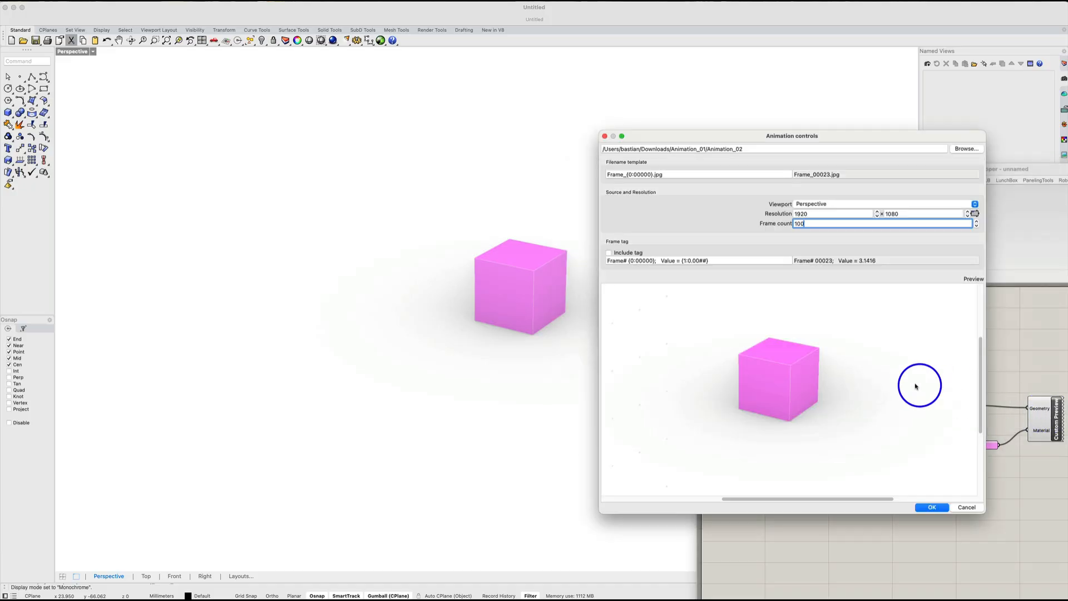
left_click(932, 507)
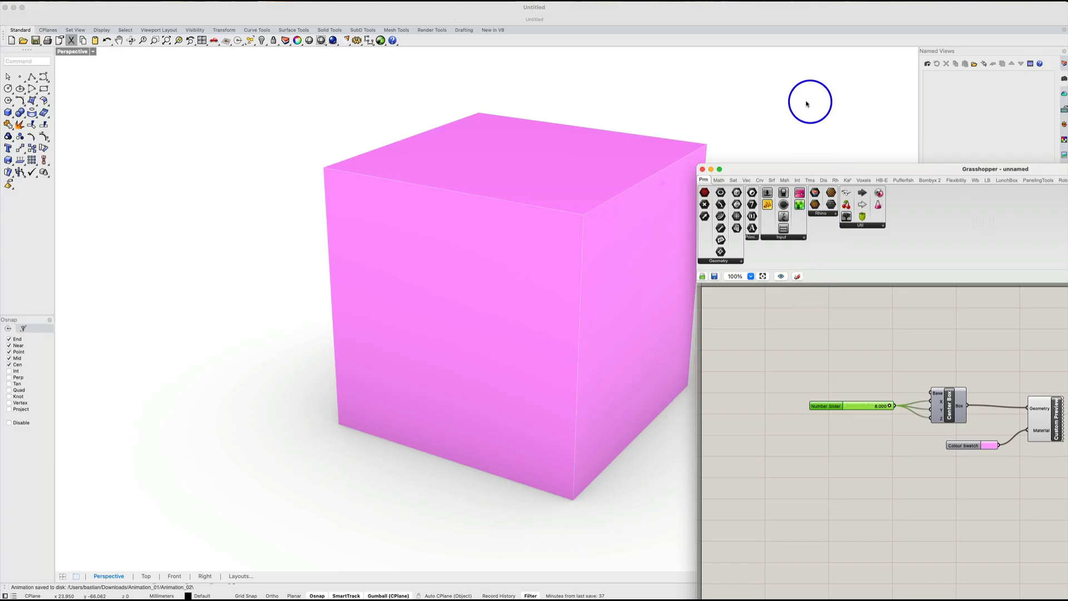
left_click(807, 1)
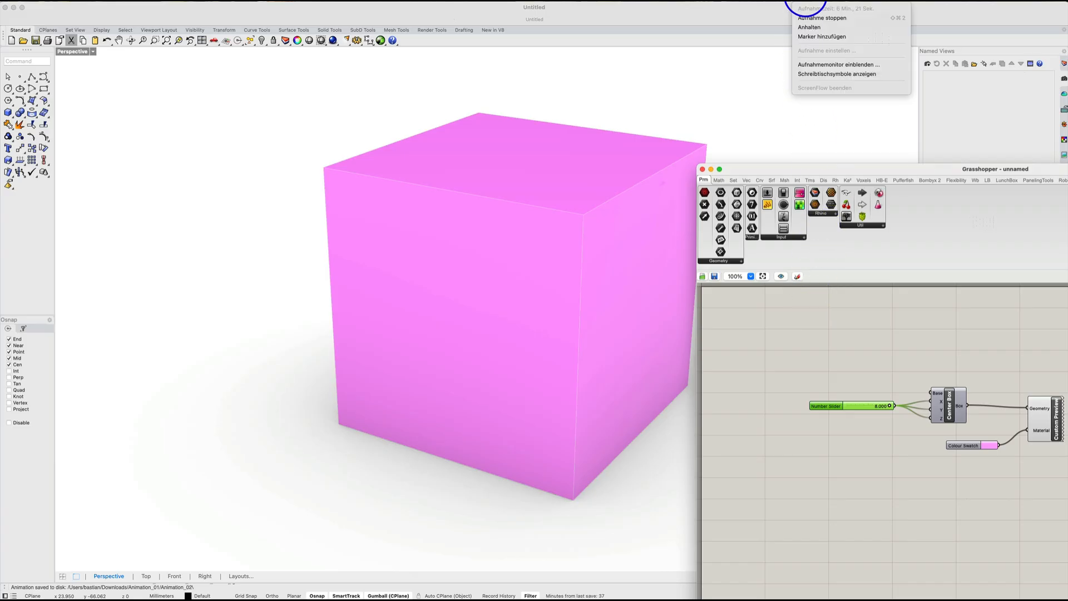
left_click(810, 27)
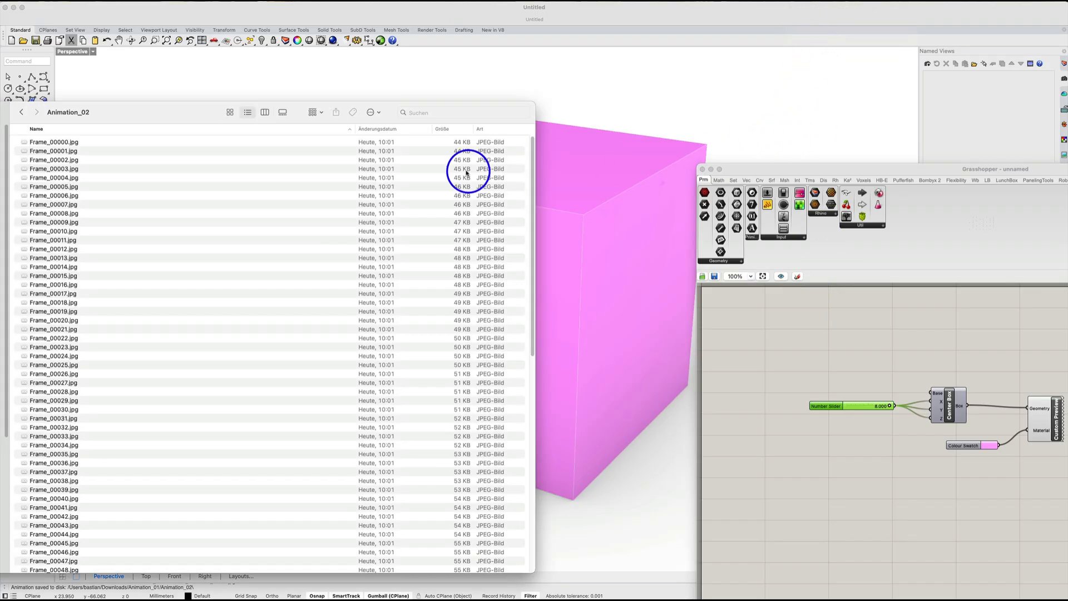
- In Finder, preview the first exported frames in the Animation_02 folder, from Frame_00000.jpg to Frame_00010.jpg
left_click(105, 167)
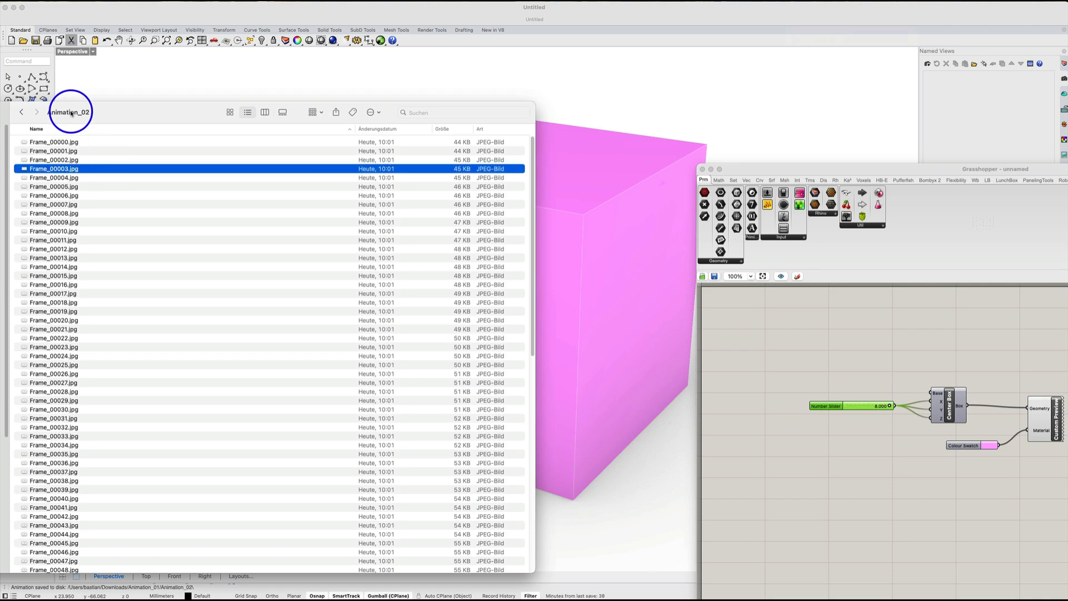
left_click(75, 143)
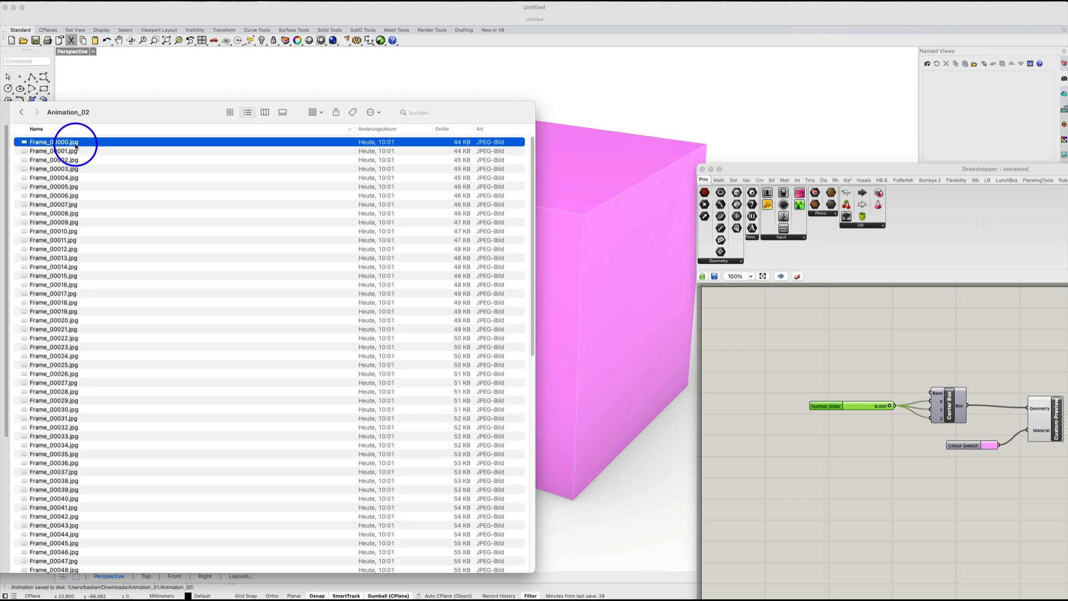
key("space")
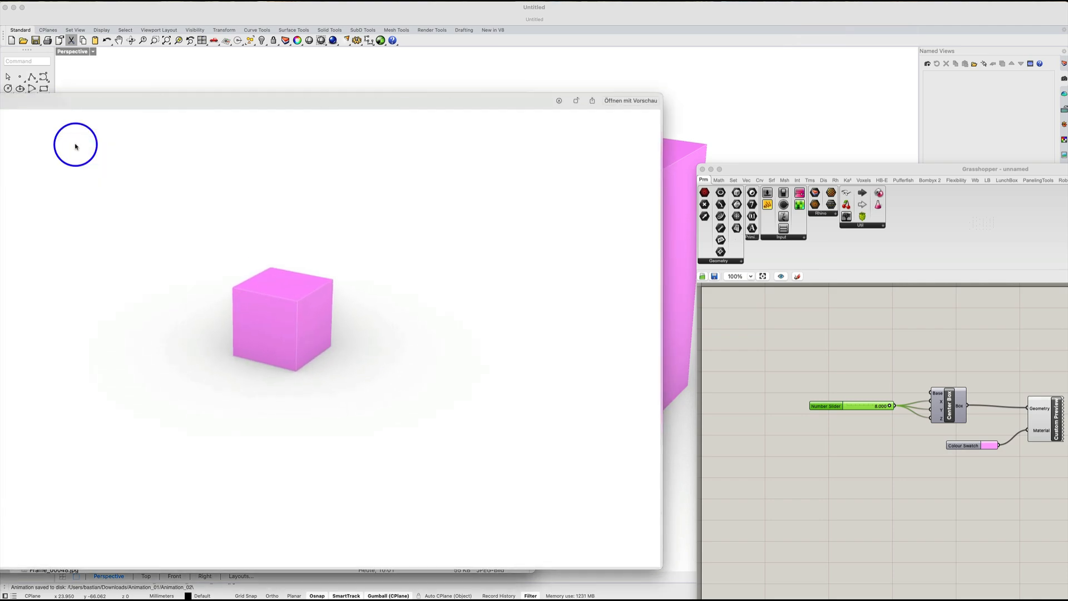
left_click_drag(103, 104, 384, 114)
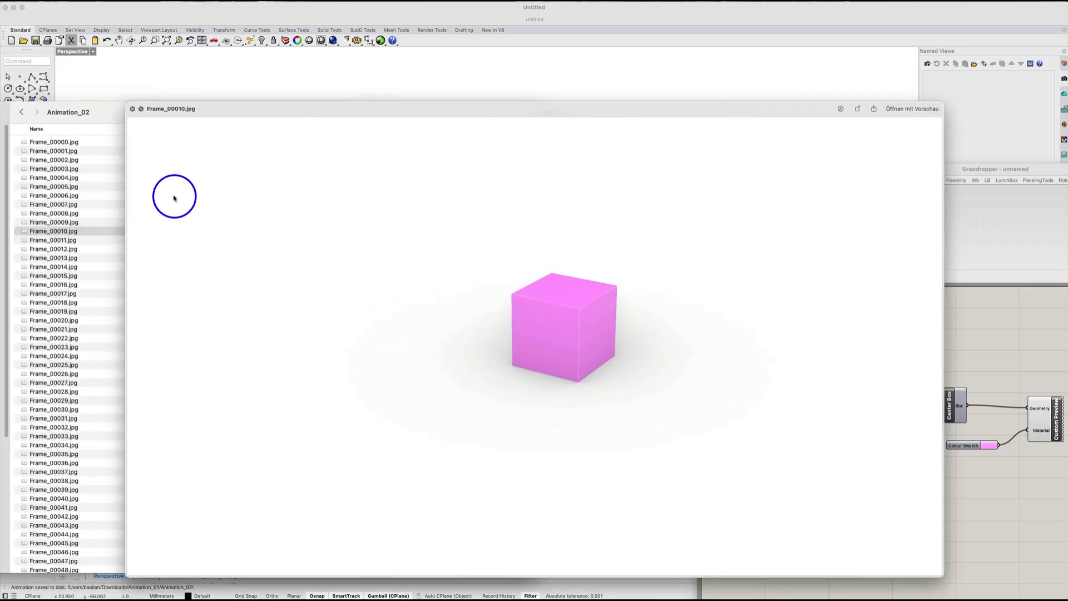
- Step through the previews of the last exported frames, from Frame_00075.jpg to Frame_00099.jpg
scroll(64, 283, "down", 10)
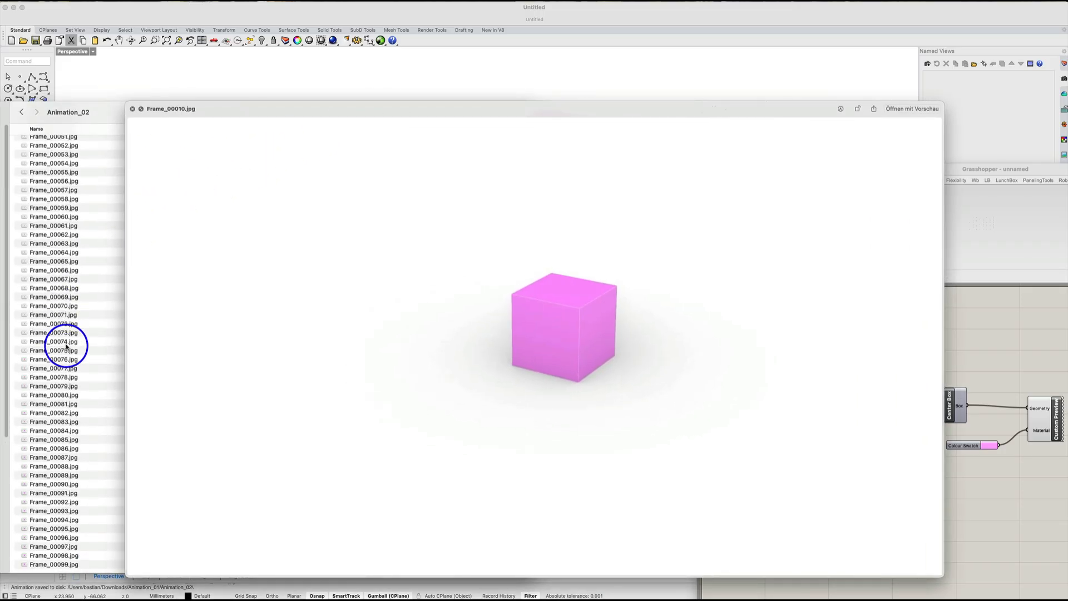
left_click(66, 346)
key("Down")
key("Down")
key("Down")
key("Down")
key("Down")
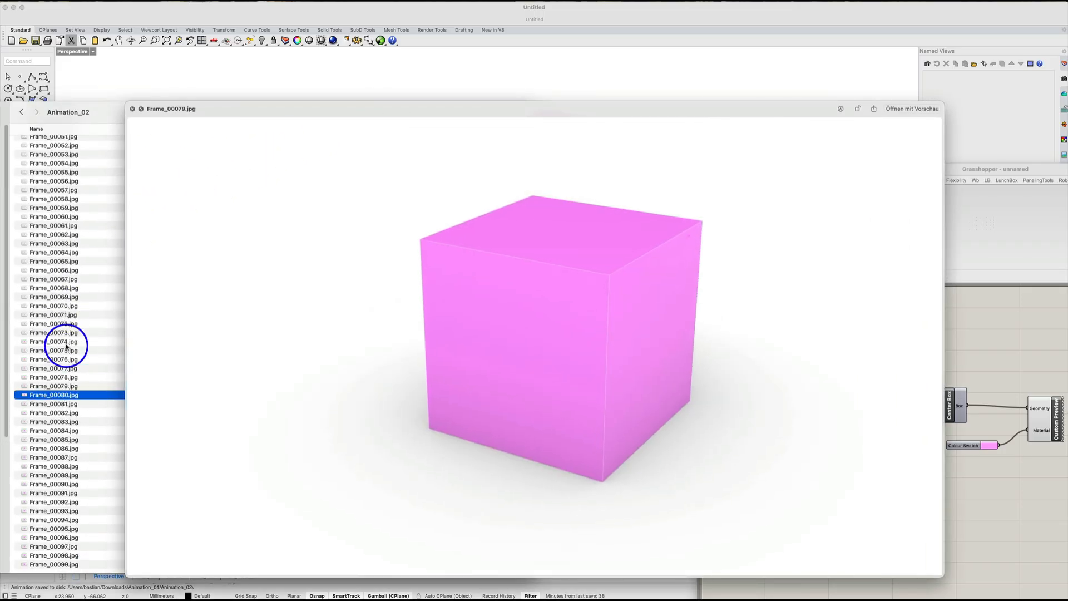
key("Down")
key("Down")
key("Down")
key("Down")
key("Down")
key("Down")
key("Down")
key("Down")
key("Down")
key("Down")
key("Down")
key("Down")
key("Down")
key("Down")
key("Down")
key("Down")
key("Down")
key("Down")
key("Down")
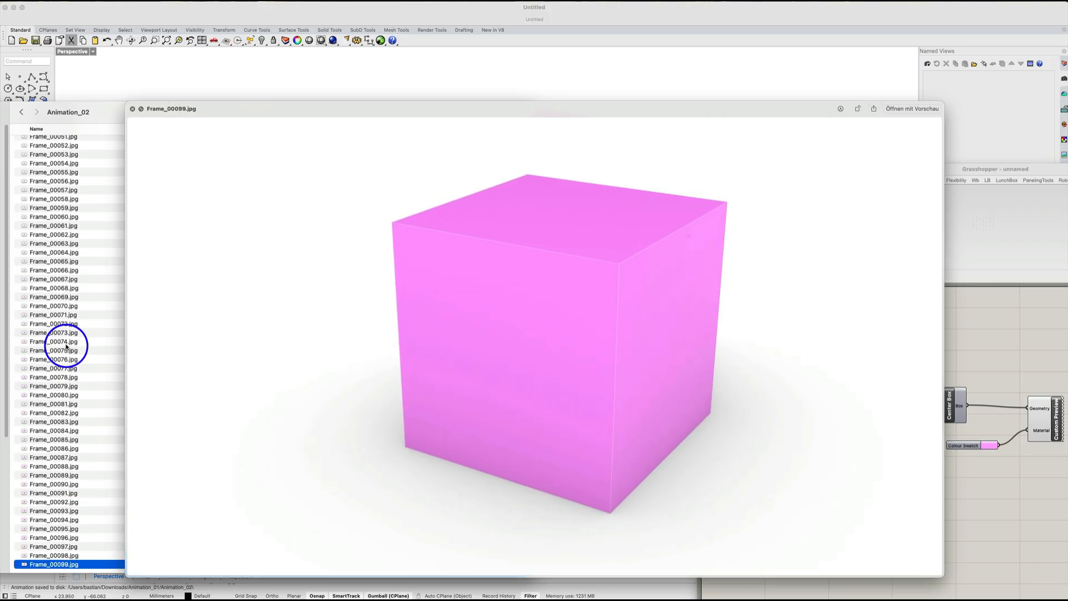
- Step backwards through the frame previews from Frame_00099.jpg to Frame_00085.jpg and close the preview
key("Up")
key("Up")
key("Up")
key("Up")
key("Up")
key("Up")
key("Up")
key("Up")
key("Up")
key("Up")
key("Up")
key("Up")
key("Up")
key("Up")
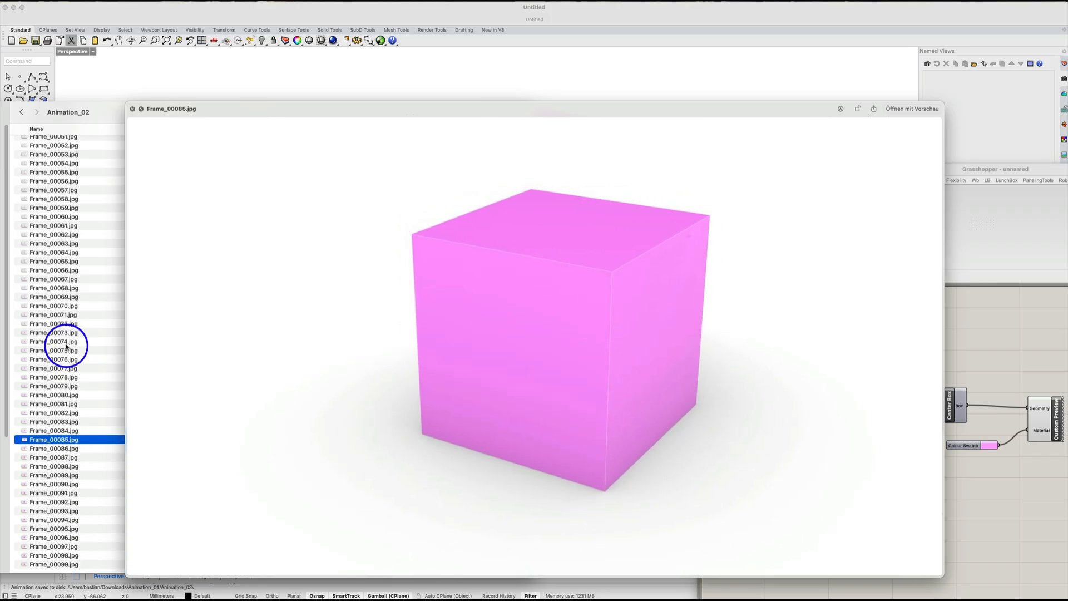
left_click(134, 110)
left_click_drag(126, 111, 117, 112)
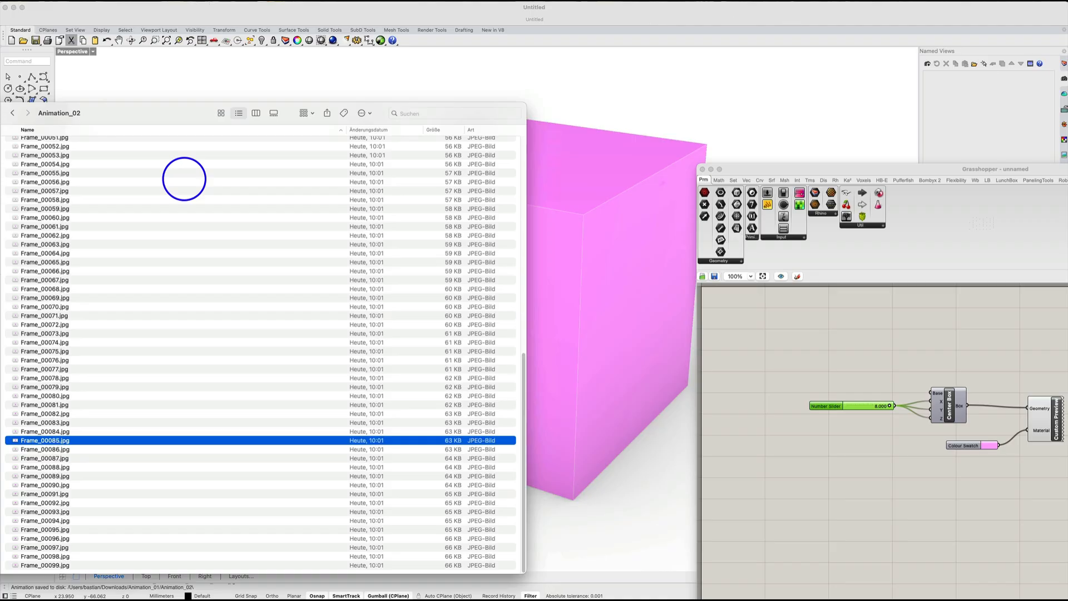
- In QuickTime Player, select all frames in the Animation_02 folder as the image sequence to open
key("super+Tab")
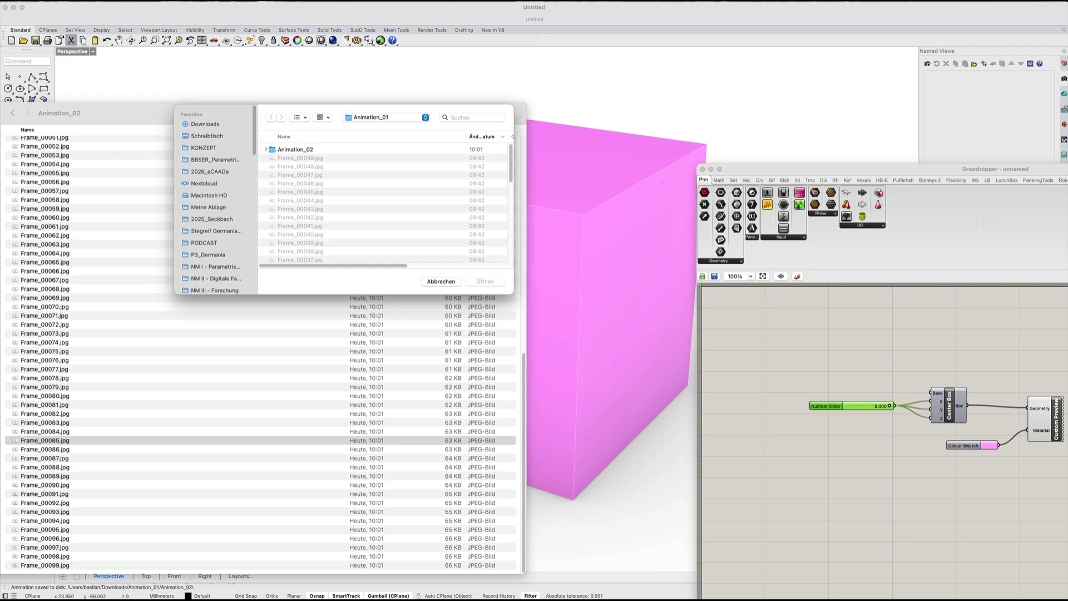
double_click(289, 149)
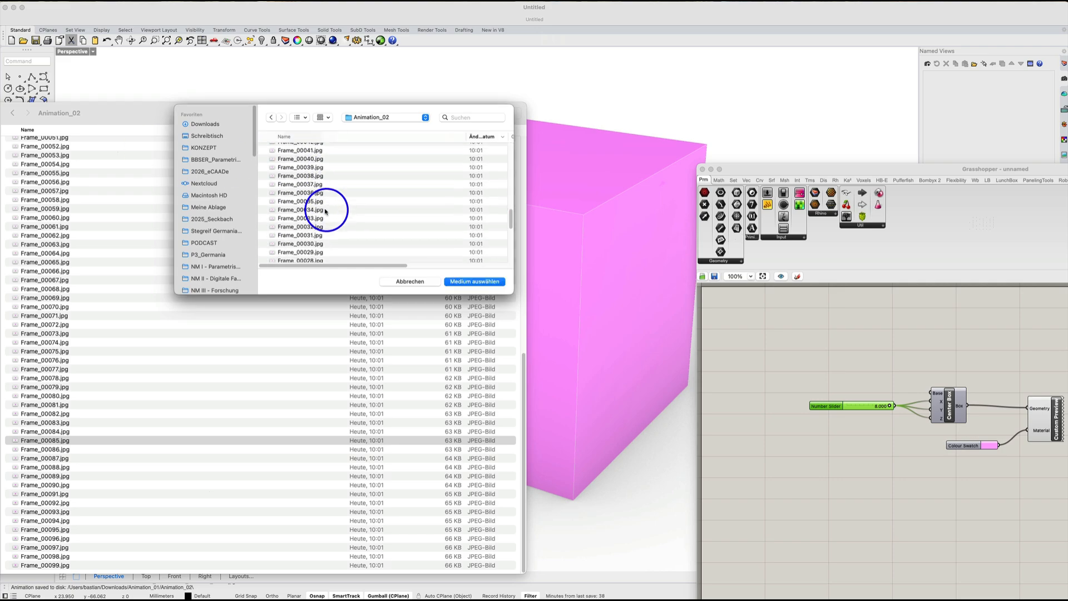
scroll(323, 234, "down", 15)
left_click(318, 254)
scroll(320, 222, "up", 15)
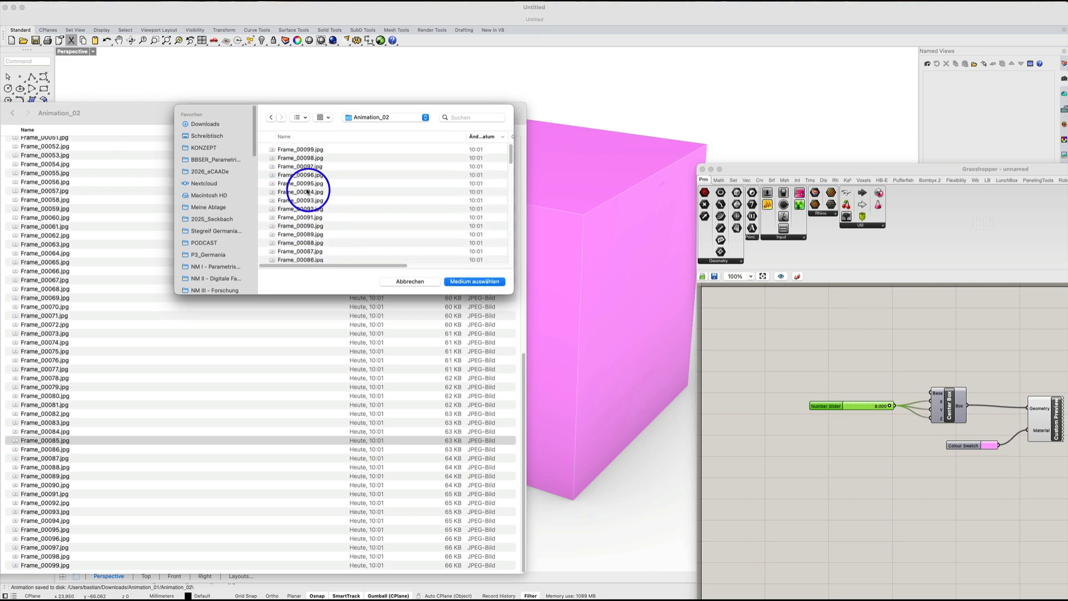
left_click(315, 149, "shift")
left_click(466, 281)
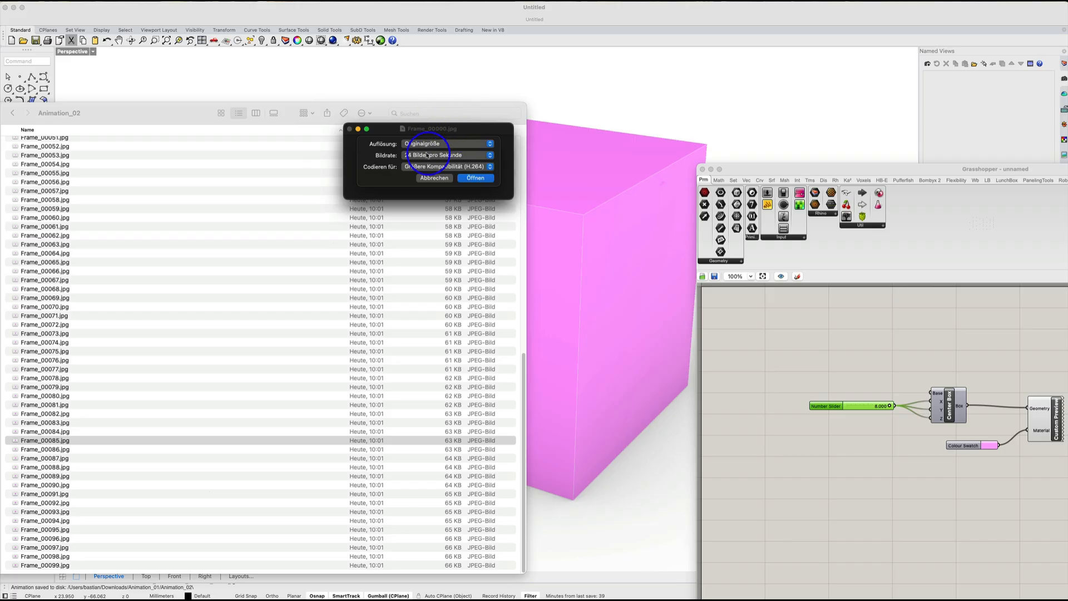
- Set the image sequence to 1080p resolution and 25 frames per second with H.264 encoding, and create the movie
left_click(438, 144)
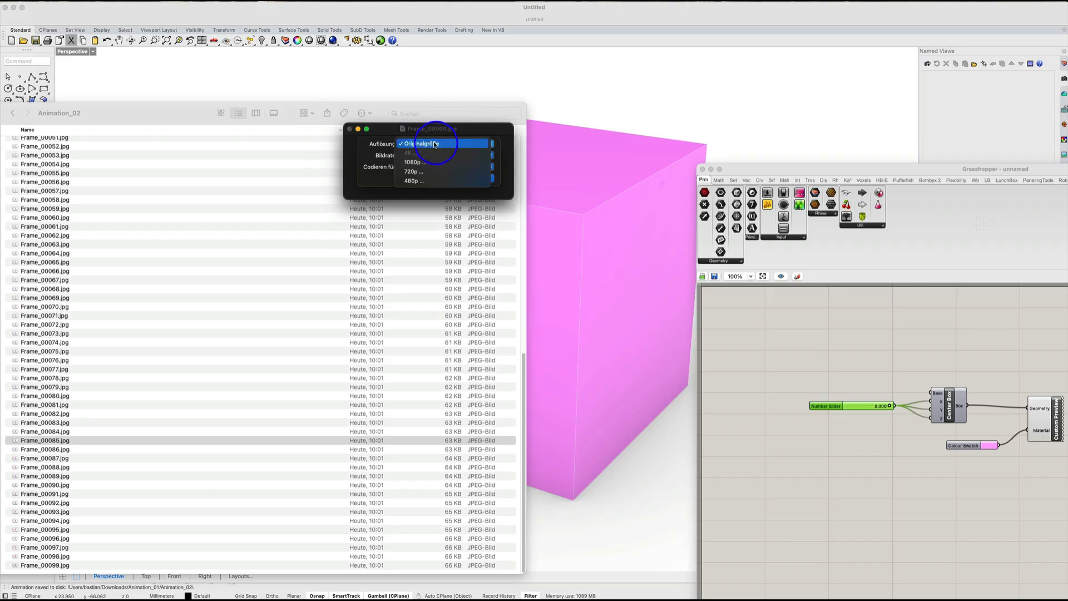
left_click(395, 144)
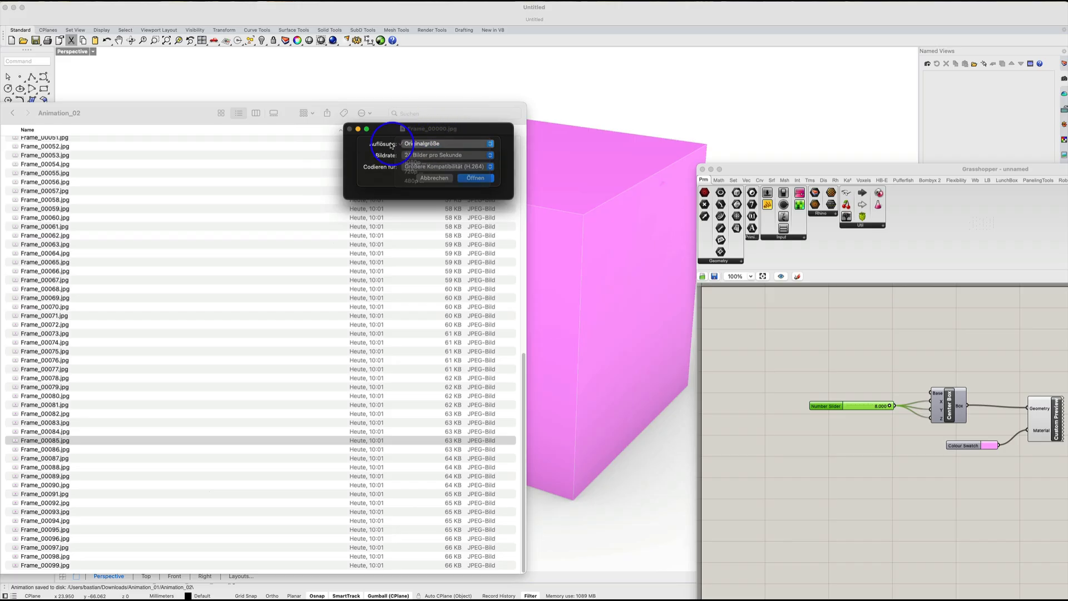
left_click(433, 144)
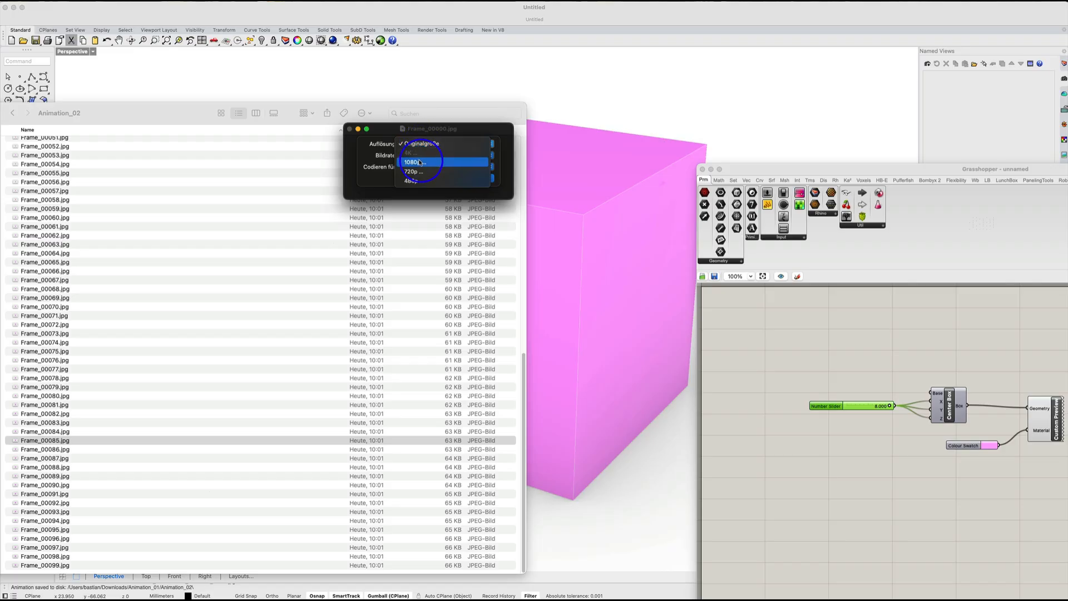
left_click(414, 161)
left_click(445, 156)
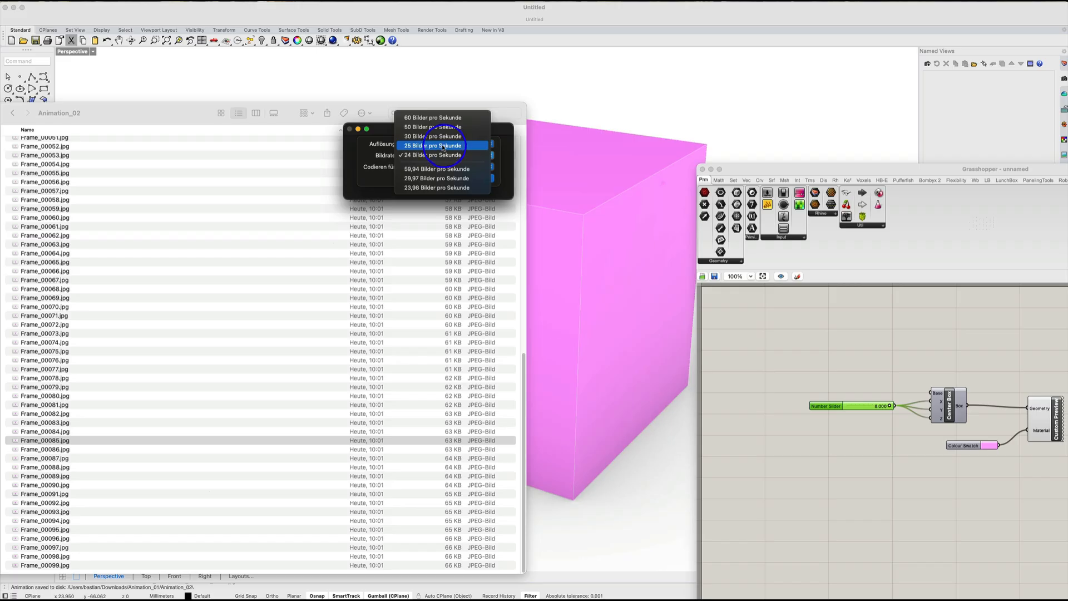
left_click(443, 145)
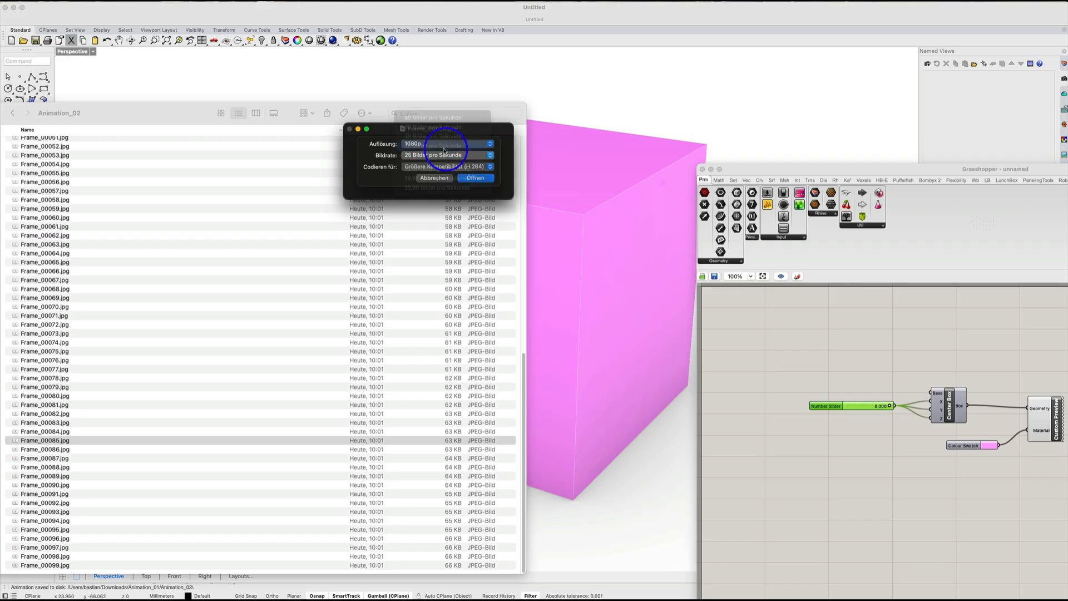
left_click(482, 179)
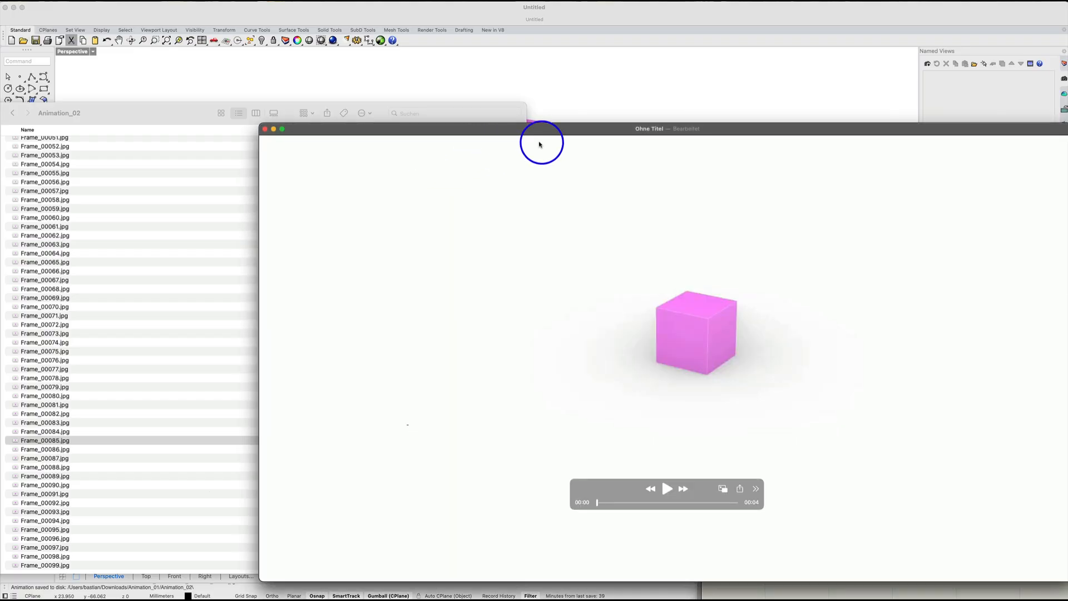
- Play the movie, save it as Animation.mov in the Animation_01 folder and close it
left_click_drag(518, 129, 359, 63)
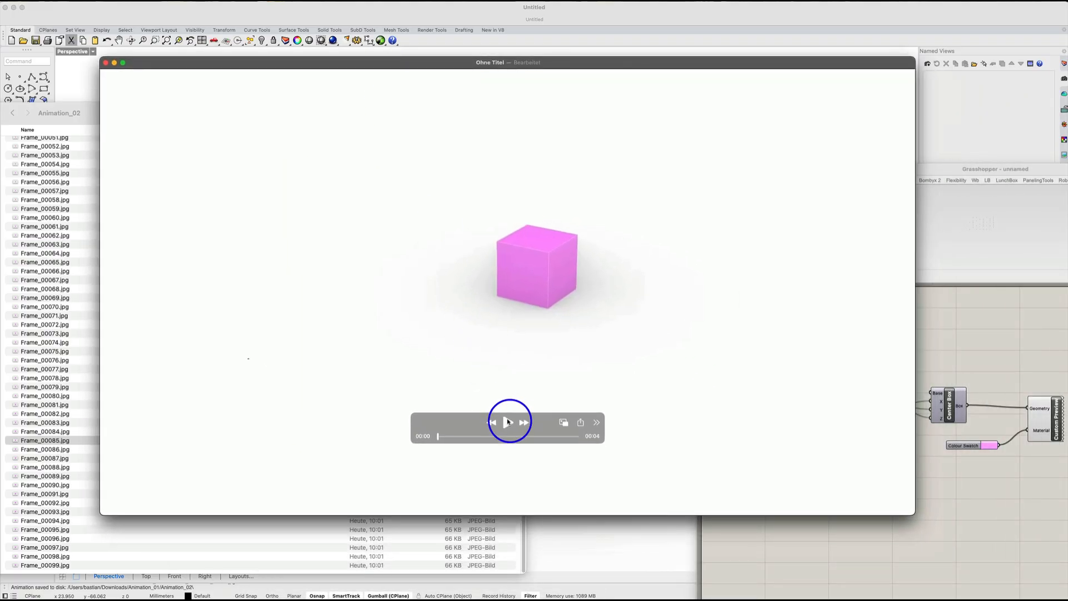
left_click(507, 421)
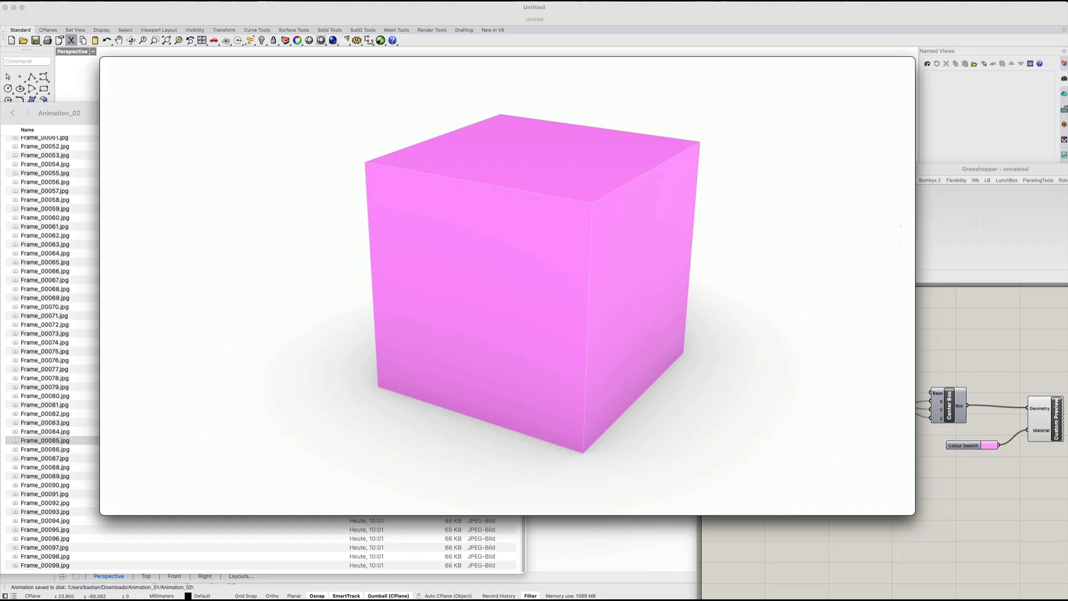
key("super+s")
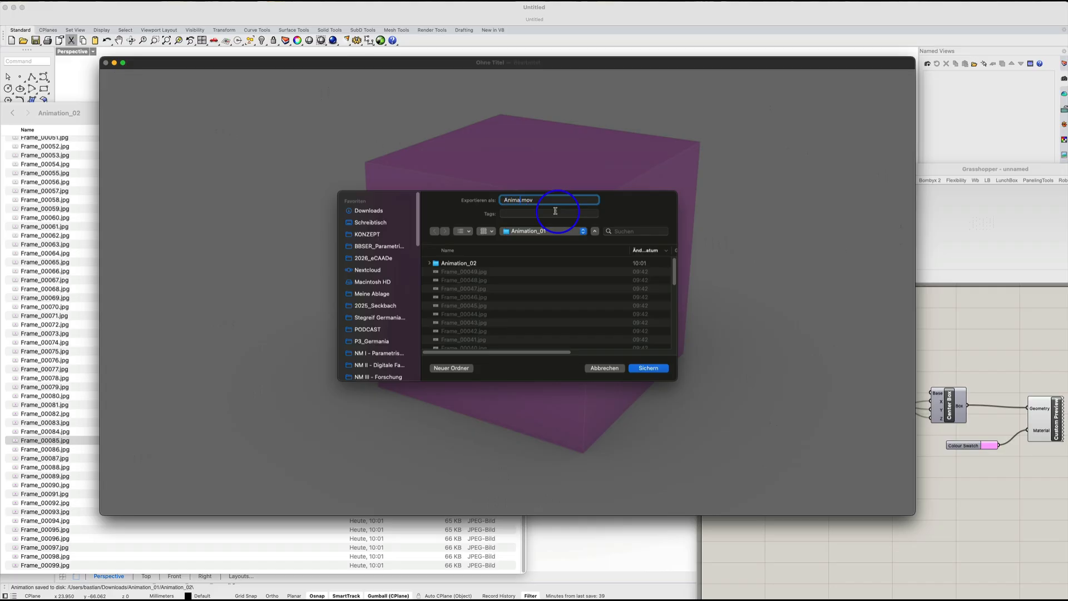
key("Return")
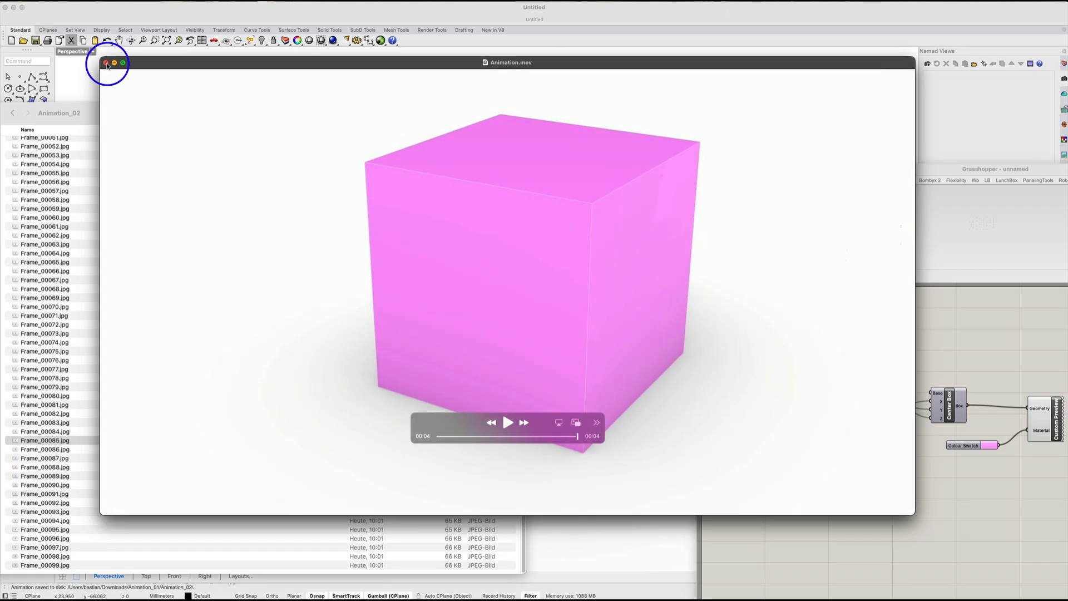
left_click(107, 64)
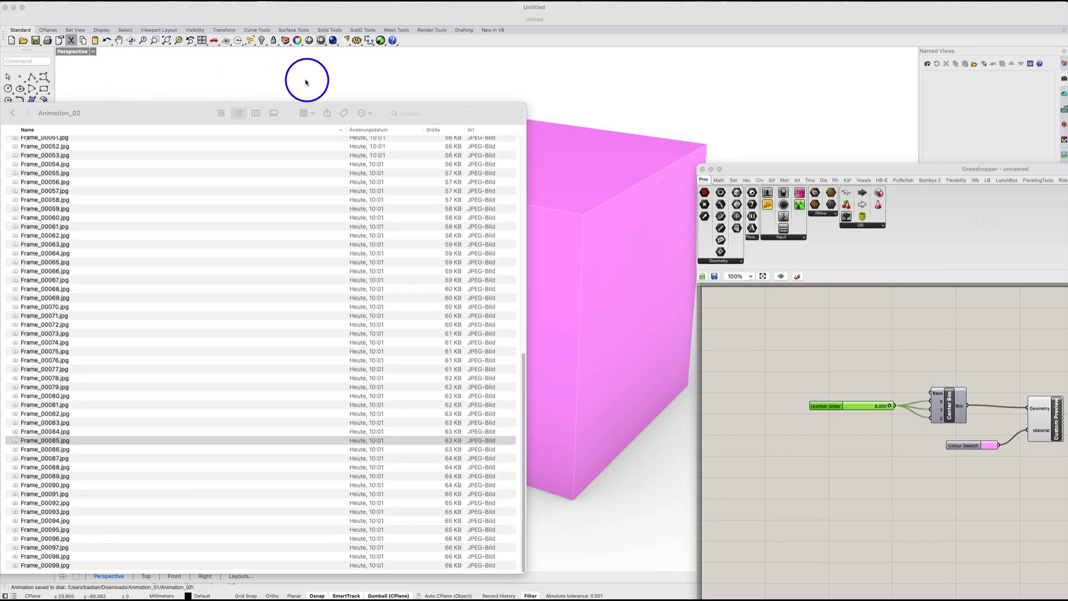
- Back in Grasshopper, drive the Center Box's Z input with a copy of the number slider and set the original slider to 7.520
left_click(308, 79)
left_click_drag(854, 163, 839, 92)
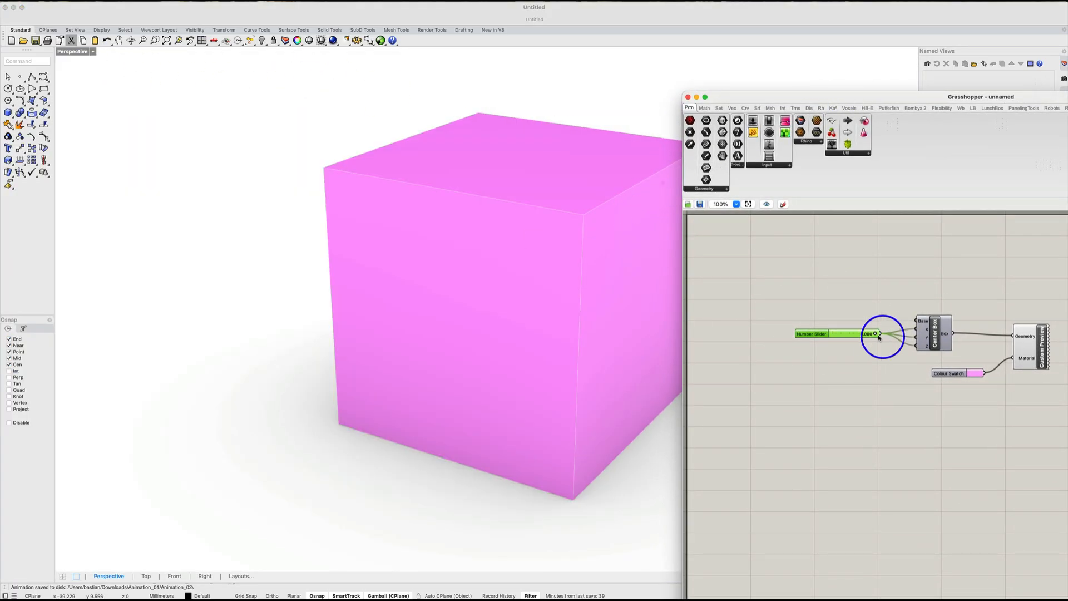
left_click_drag(875, 334, 917, 346)
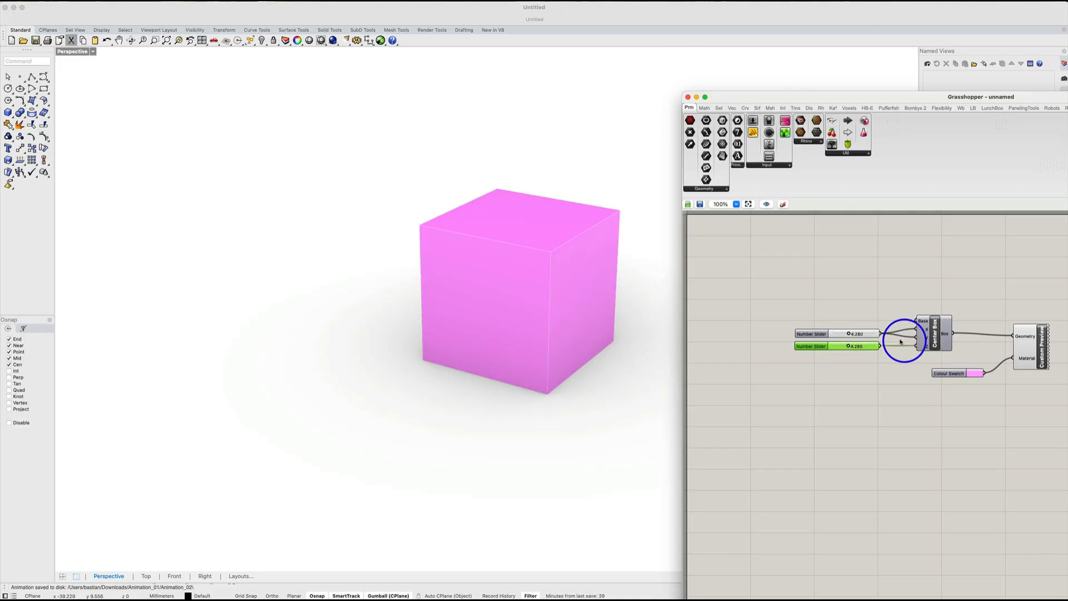
left_click_drag(848, 334, 871, 333)
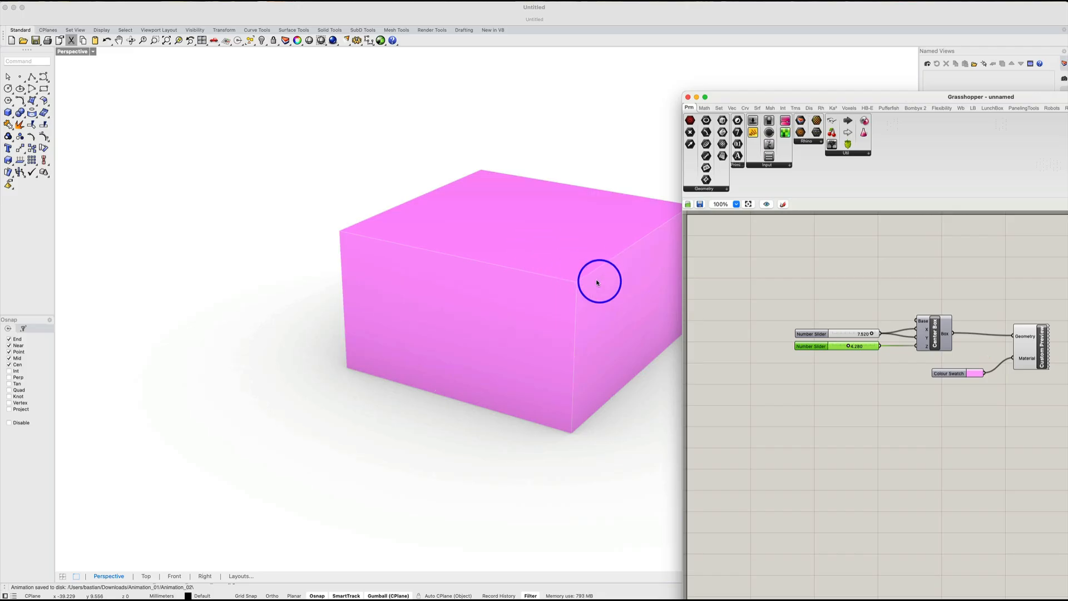
- Add a Remap Numbers component to the canvas just above the two number sliders
right_click_drag(925, 334, 861, 312)
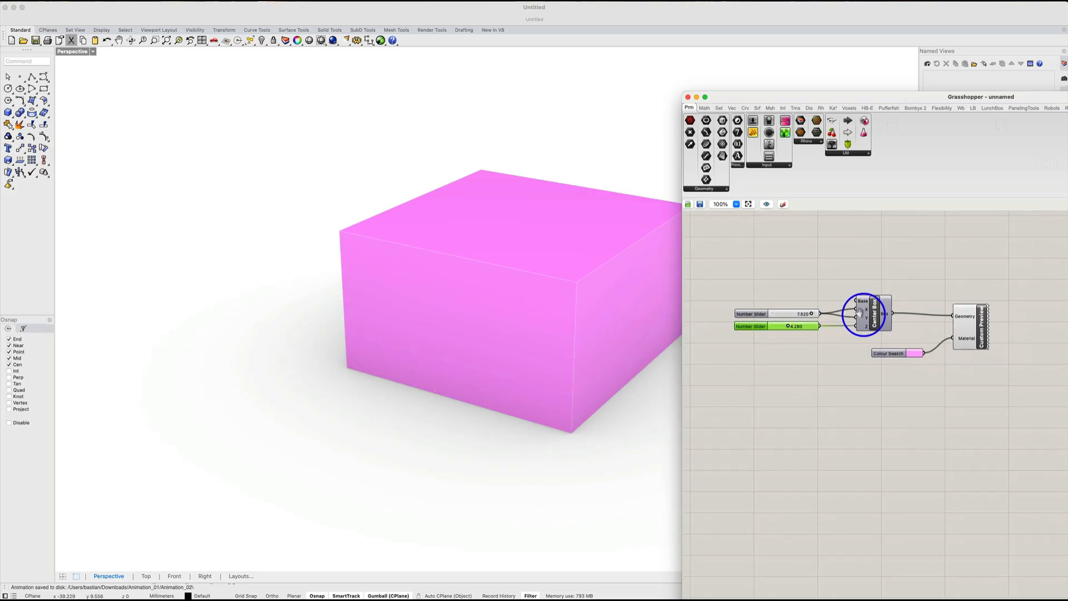
mouse_move(994, 402)
left_mouse_down()
mouse_move(856, 327)
mouse_move(873, 402)
left_mouse_up()
right_click_drag(838, 386, 874, 409)
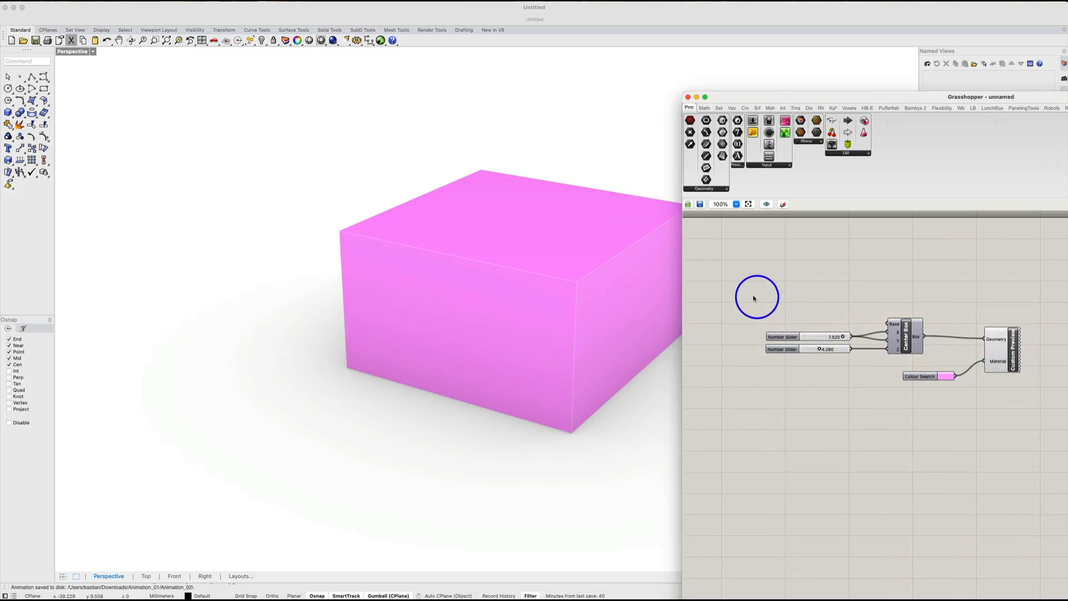
double_click(753, 299)
type("remap")
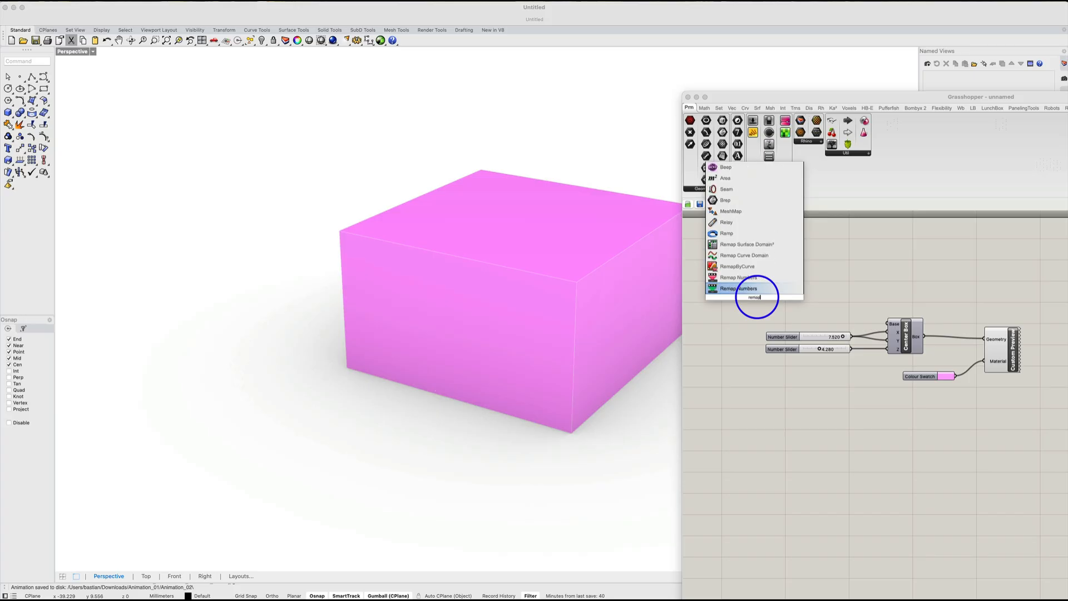
key("Return")
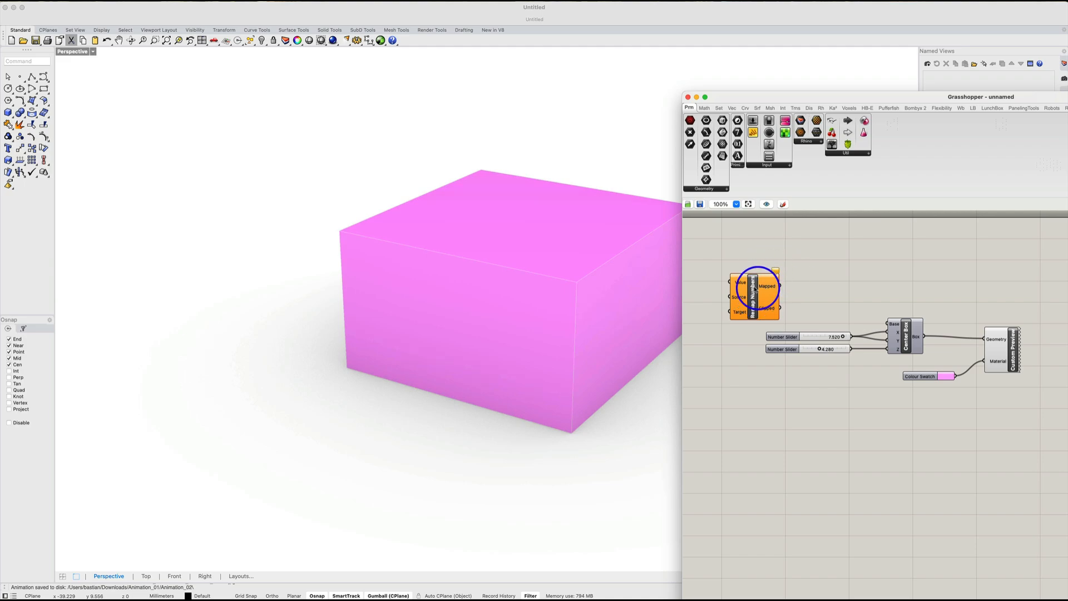
left_click_drag(755, 293, 781, 292)
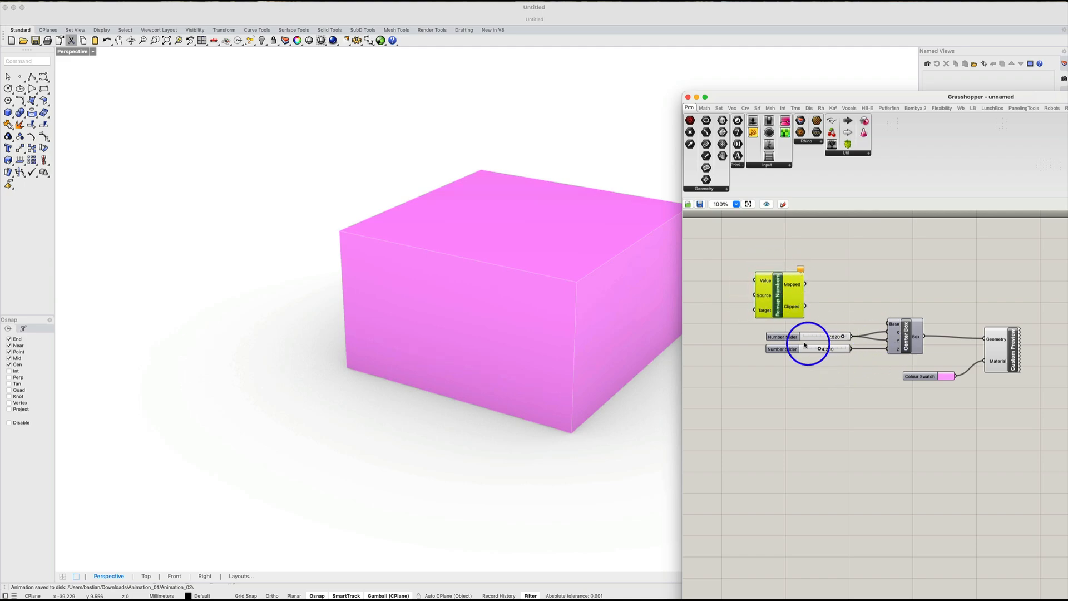
right_click_drag(817, 295, 843, 306)
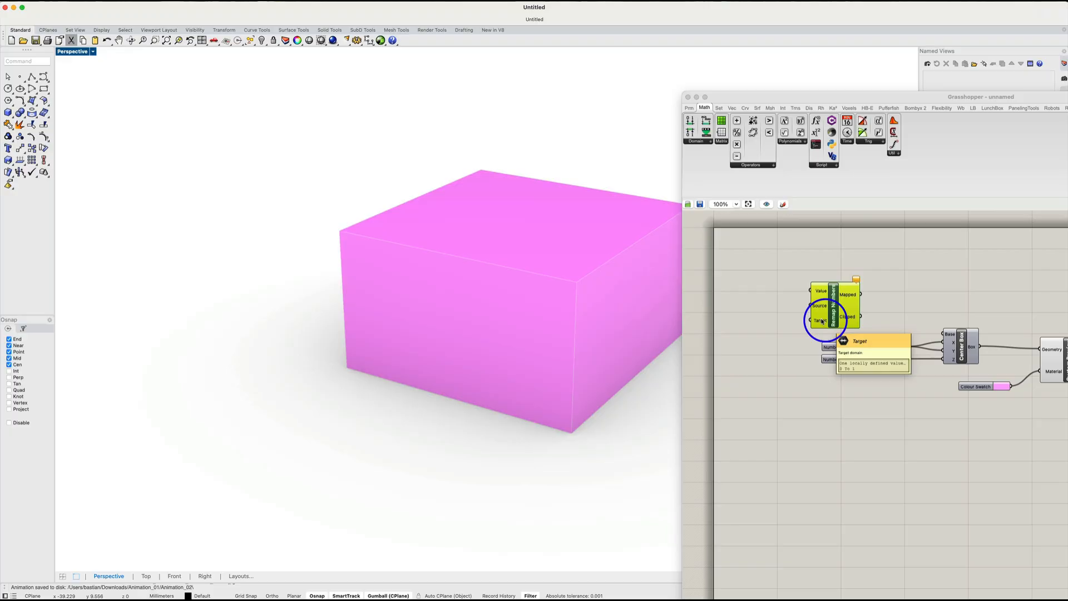
- Add a number slider ranging from 0 to 1 beside Remap Numbers, with three decimal digits and the value 0.200
double_click(750, 287)
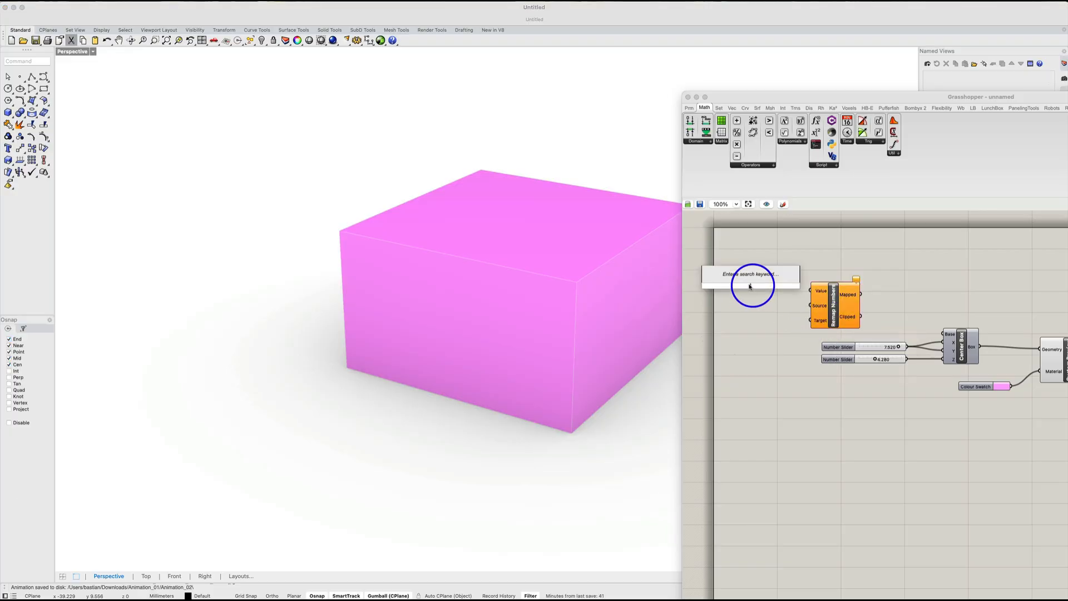
type(".5")
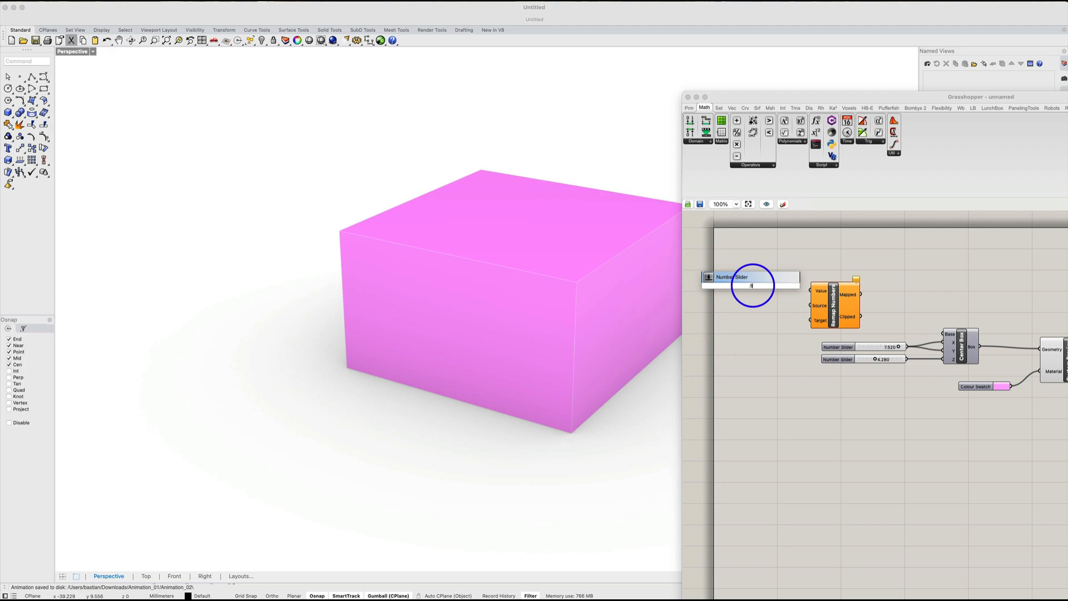
key("Return")
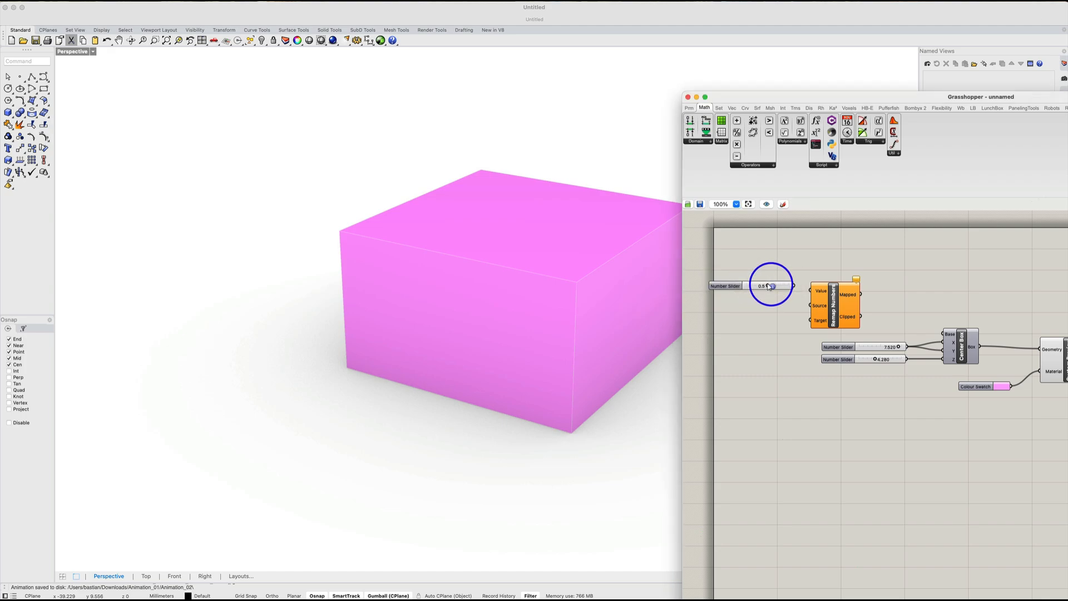
left_click_drag(768, 286, 740, 277)
double_click(726, 287)
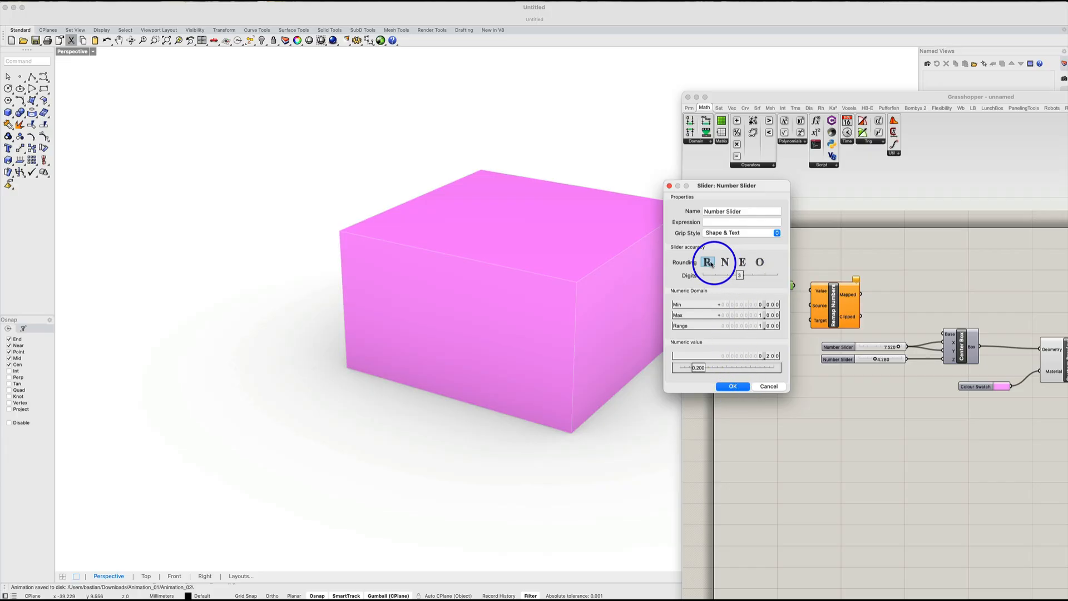
left_click(732, 385)
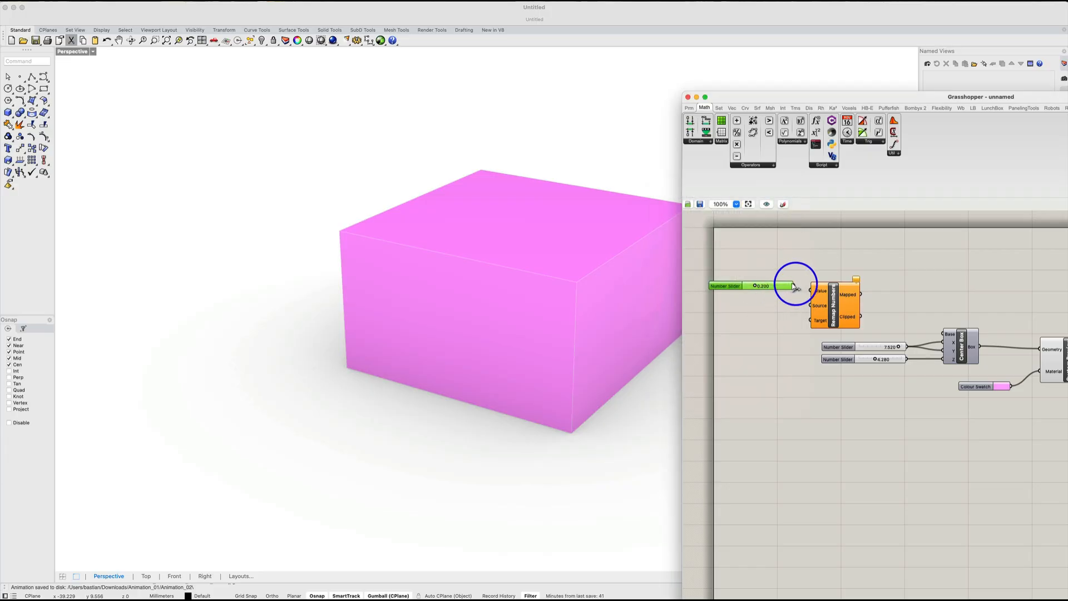
- Connect the new slider to the Value input of Remap Numbers, align it with that input and set it to 1.000
left_click_drag(794, 284, 809, 290)
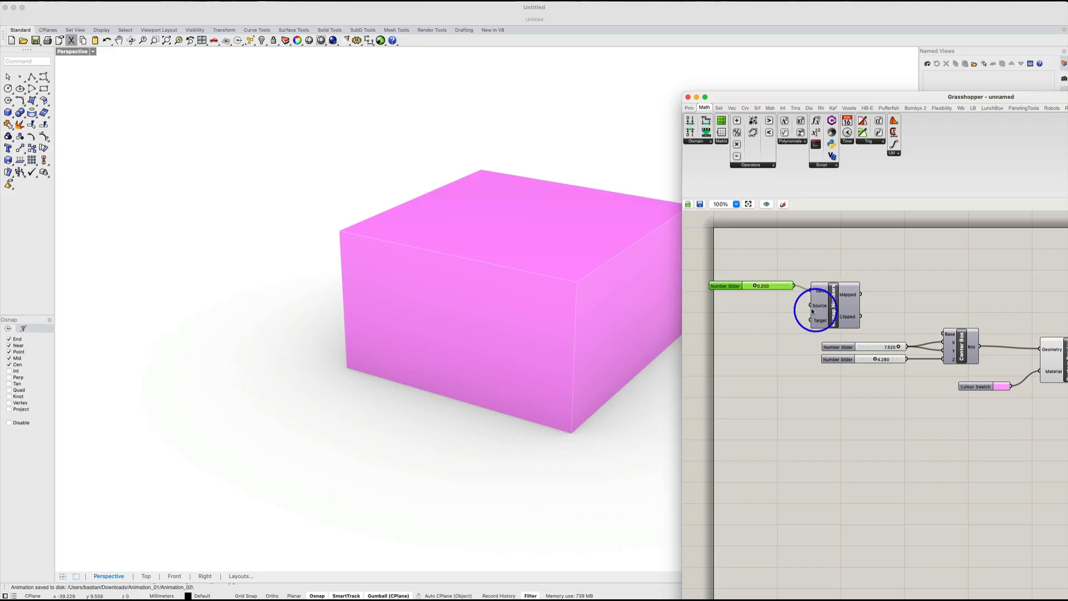
mouse_move(822, 309)
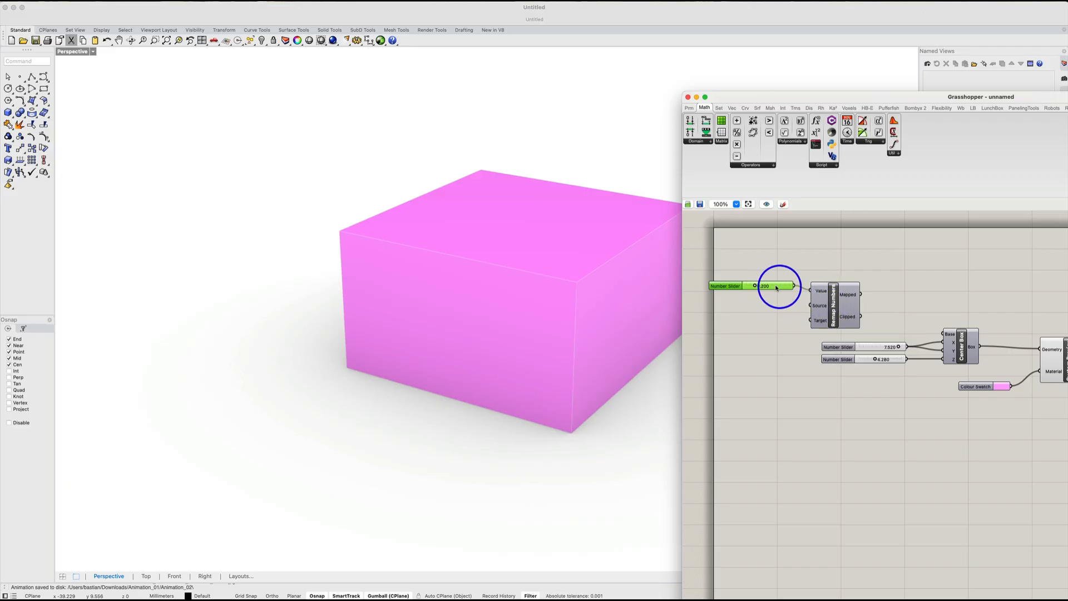
left_click_drag(778, 288, 813, 301)
mouse_move(819, 306)
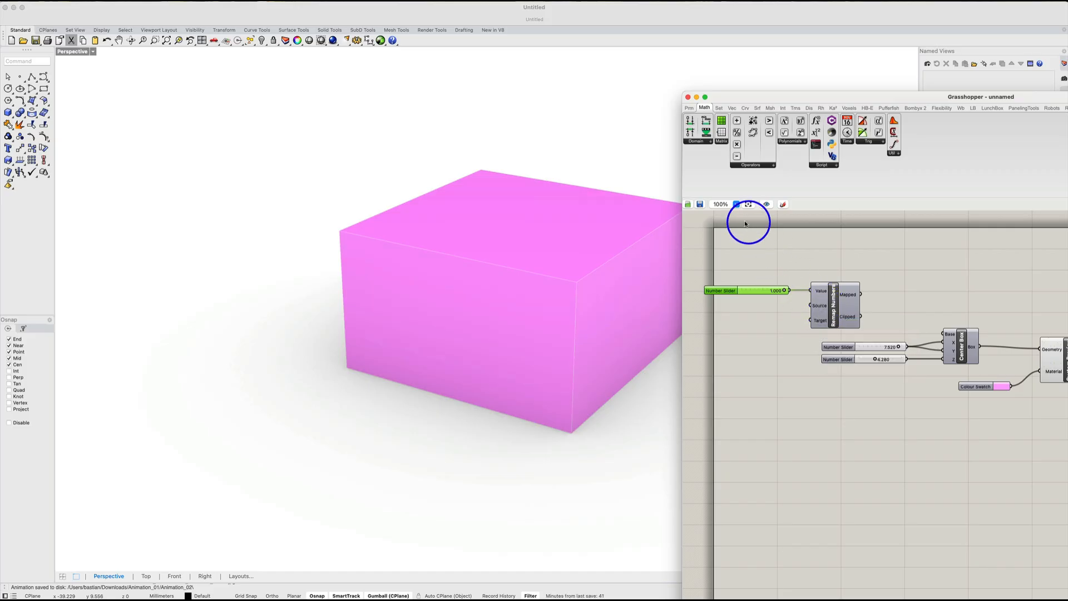
- Add a Construct Domain component wired to Remap Numbers' Target and feed it the two number sliders, set to 2.600 and 5.180
left_click(699, 142)
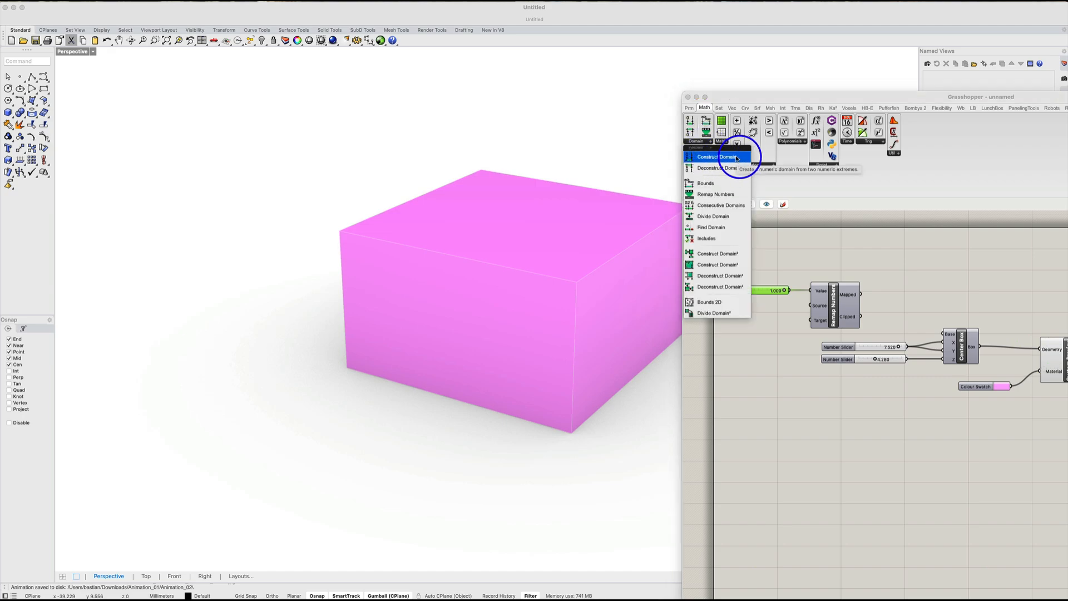
left_click_drag(734, 158, 785, 331)
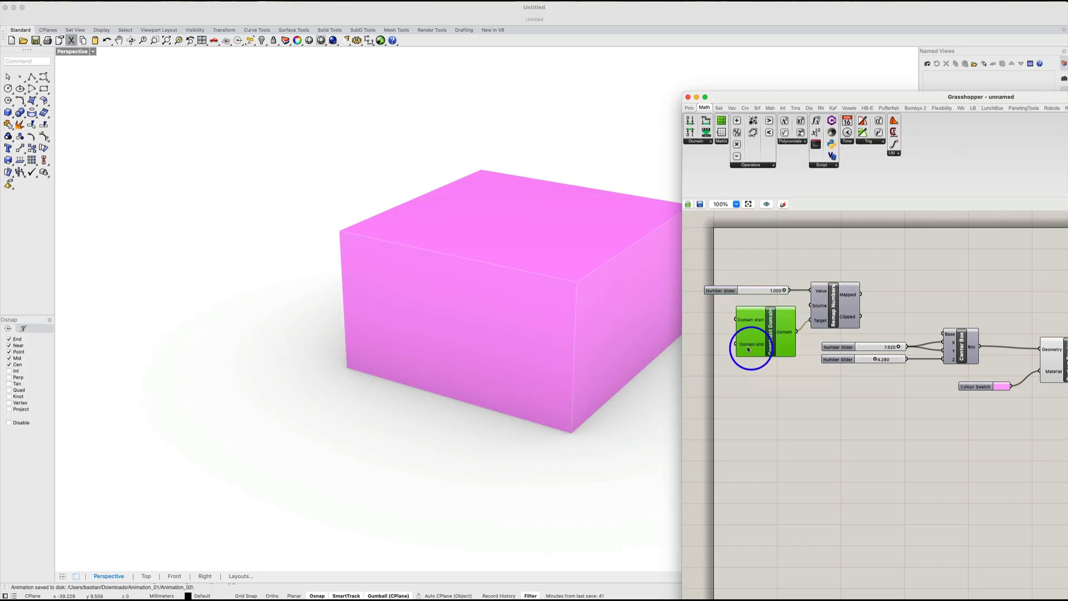
right_click_drag(819, 355, 853, 362)
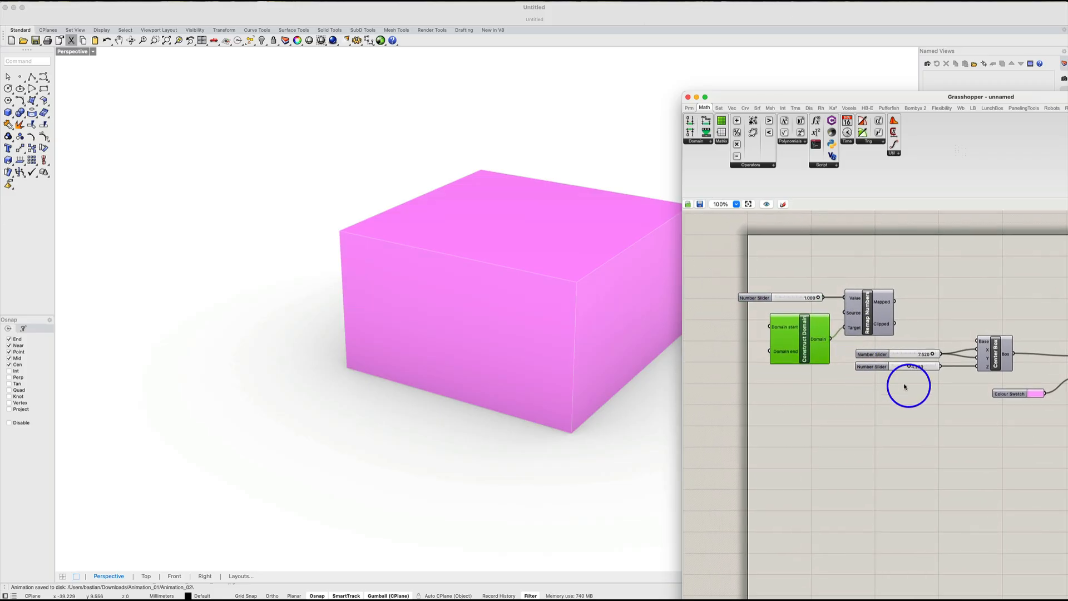
left_click_drag(908, 385, 694, 333)
left_click(747, 328)
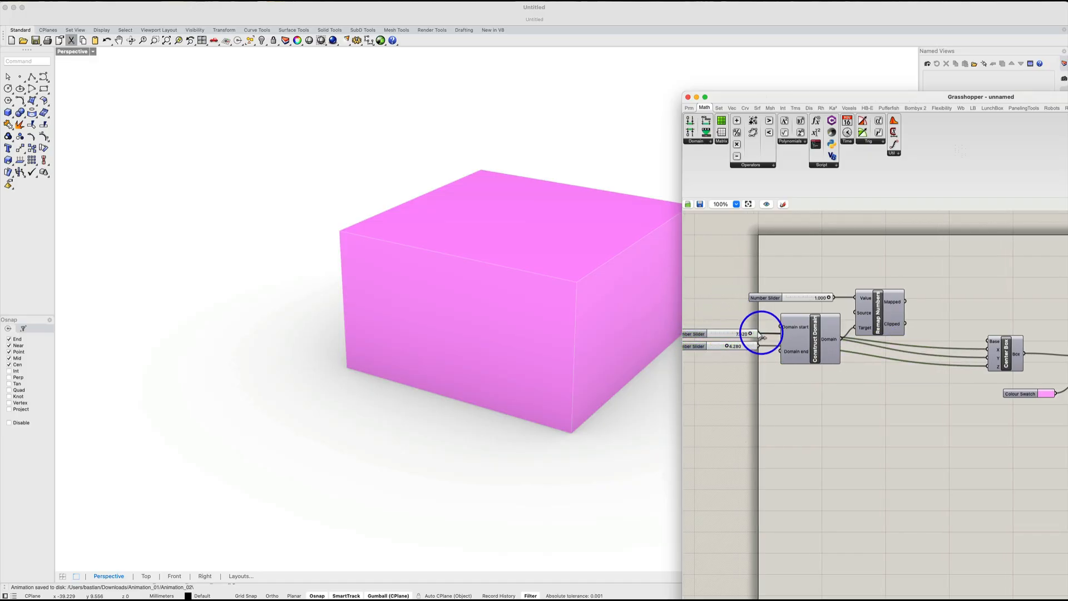
mouse_move(762, 350)
left_mouse_down()
mouse_move(782, 354)
mouse_move(716, 333)
mouse_move(727, 351)
mouse_move(750, 353)
left_mouse_up()
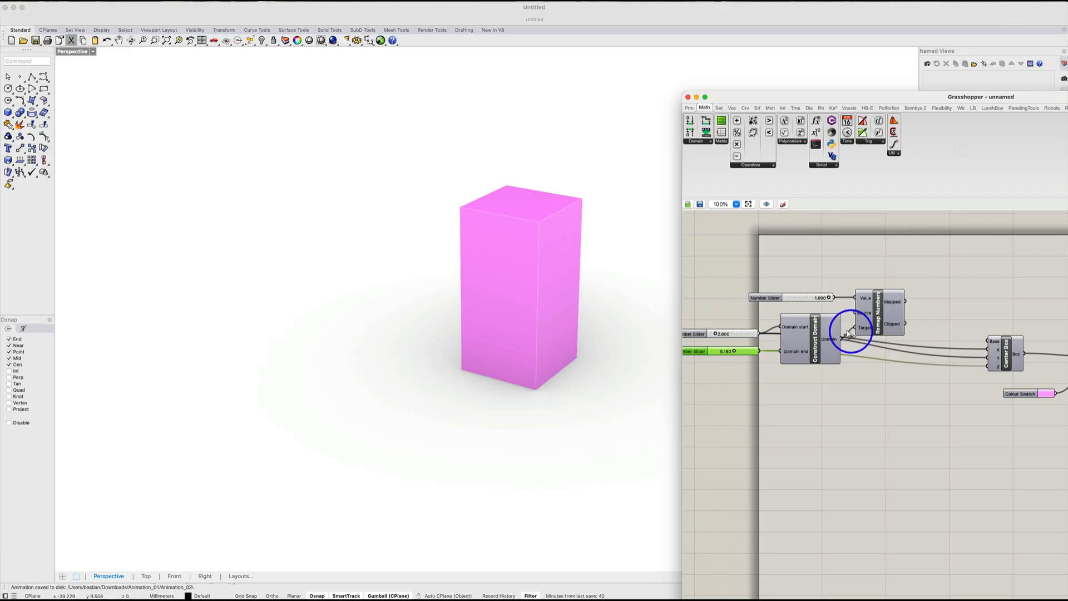
- Connect the Mapped output of Remap Numbers to the Center Box's X input and set the 0-to-1 driving slider to 0.350
left_click_drag(892, 327, 893, 330)
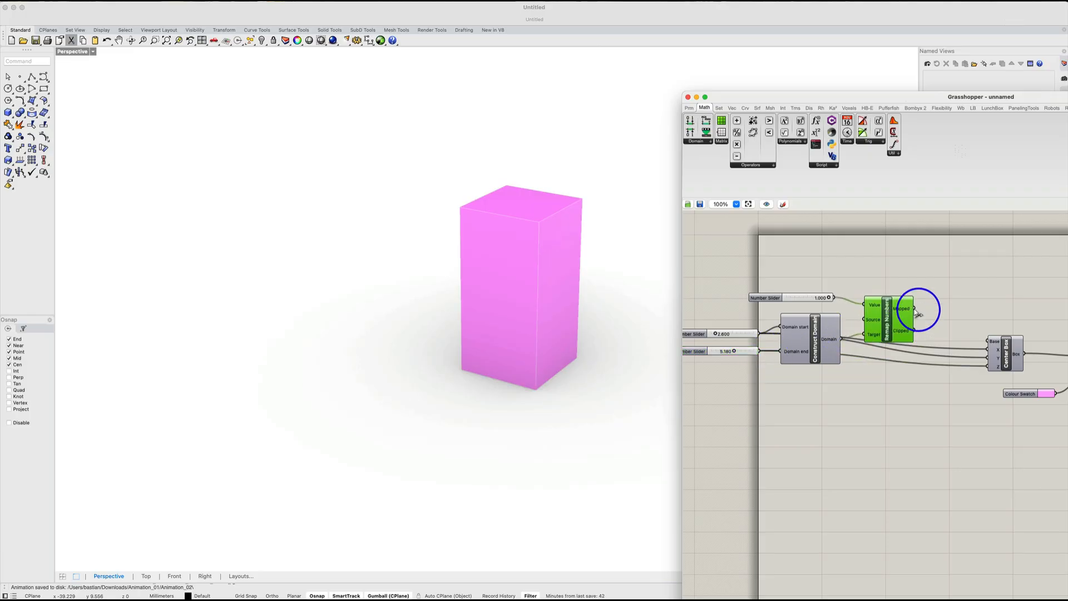
mouse_move(903, 308)
left_click_drag(913, 309, 988, 349)
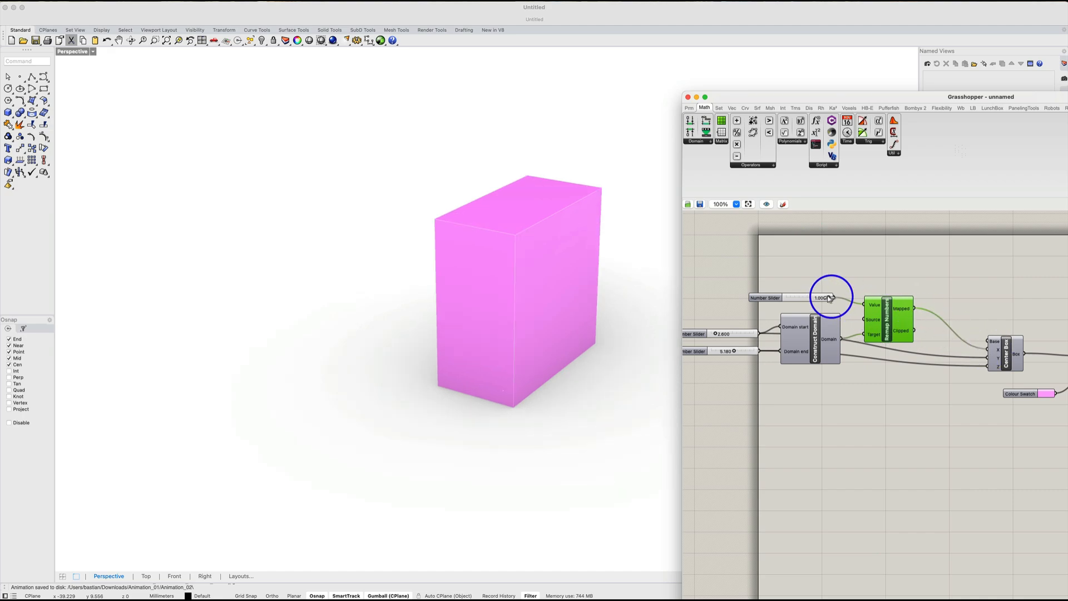
left_click_drag(829, 298, 750, 285)
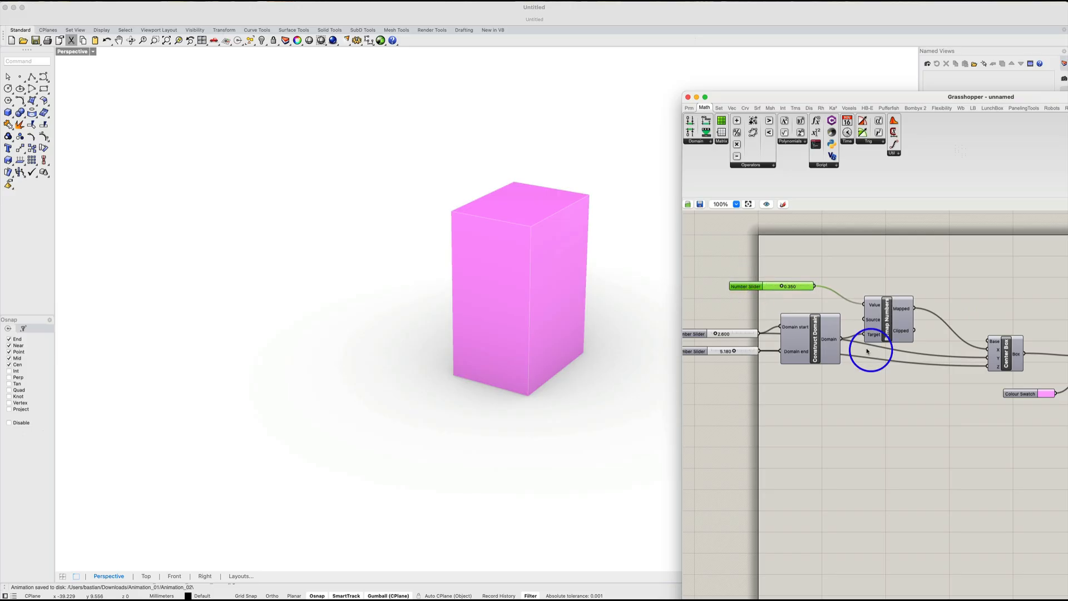
left_click_drag(928, 410, 734, 303)
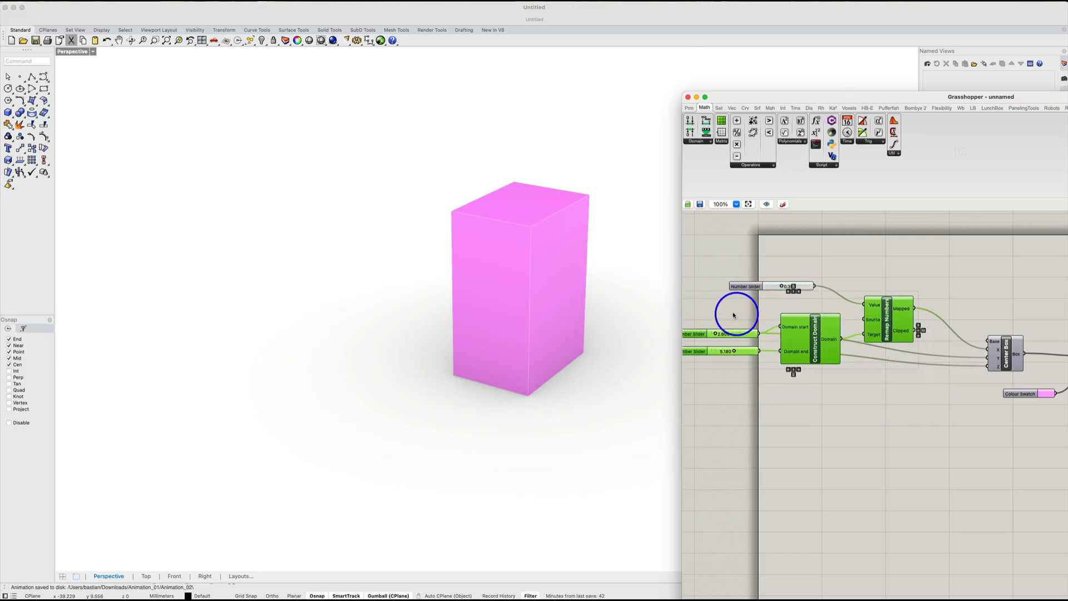
left_click_drag(890, 319, 945, 392)
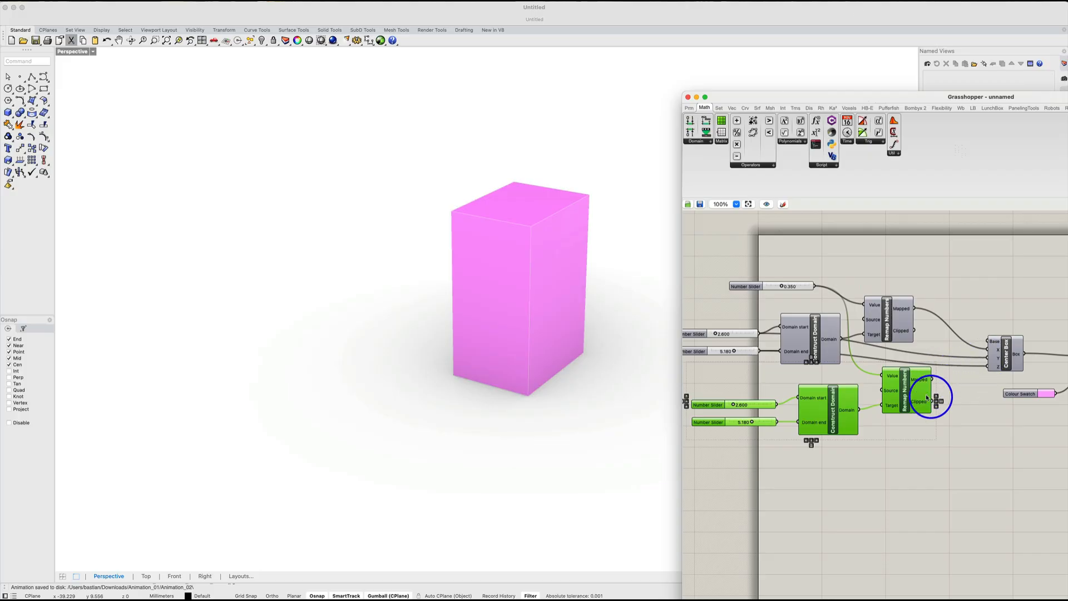
key("super+z")
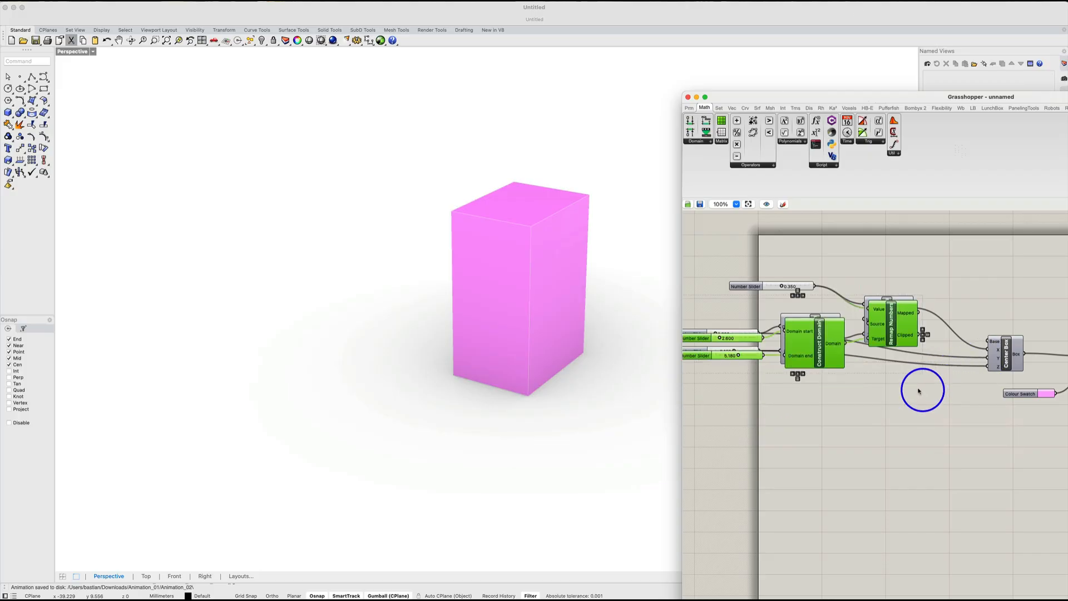
key("super+z")
- Group the two domain sliders, Construct Domain and Remap Numbers, duplicate the group below and connect its Mapped output to the Center Box's Y input
left_click_drag(920, 384, 727, 312)
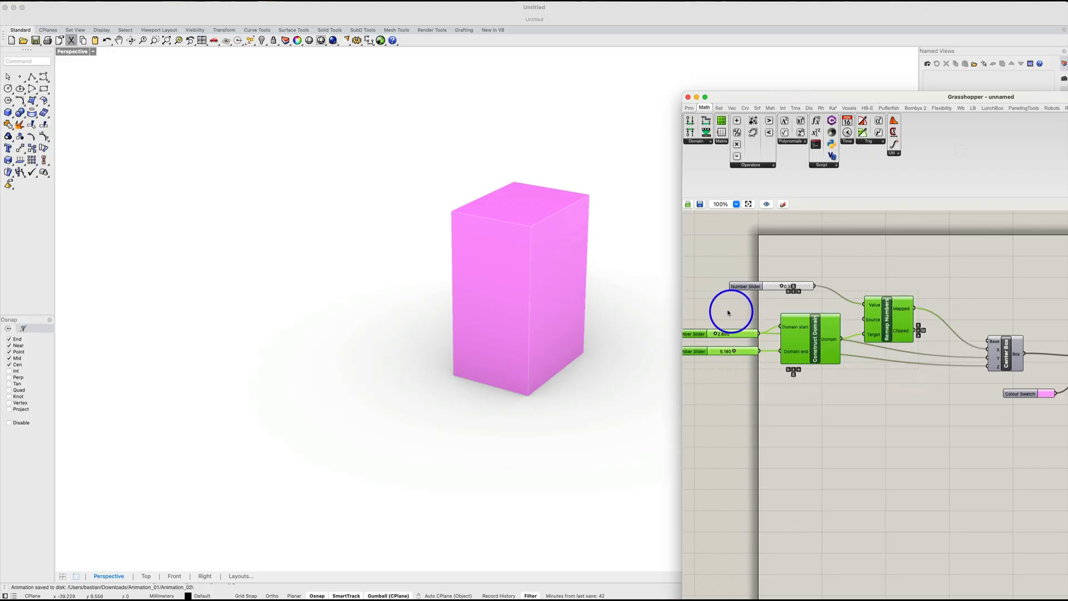
key("super+g")
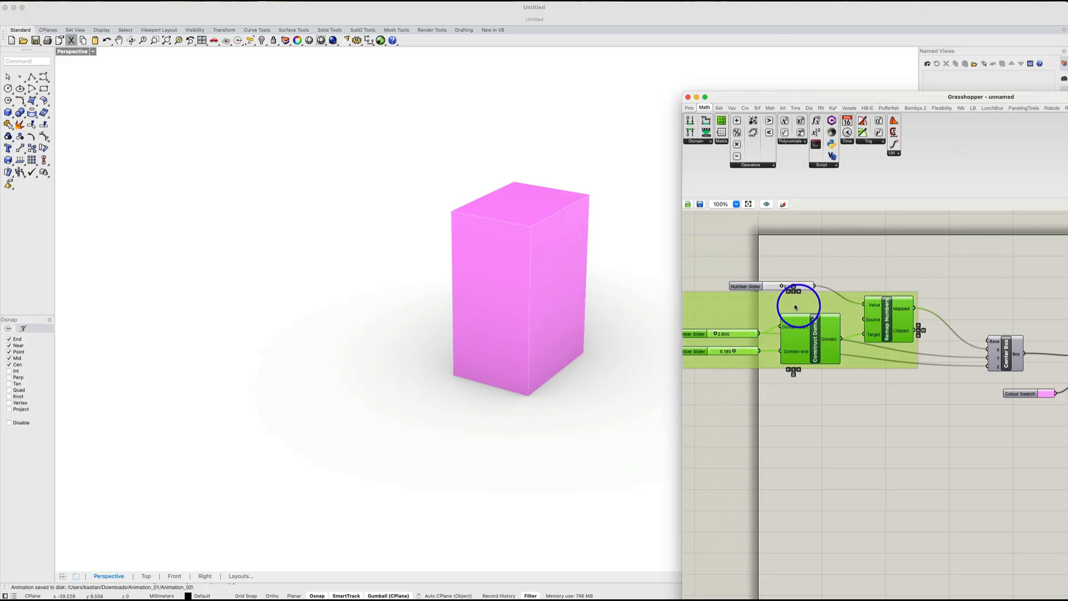
left_click_drag(795, 307, 825, 432, "alt")
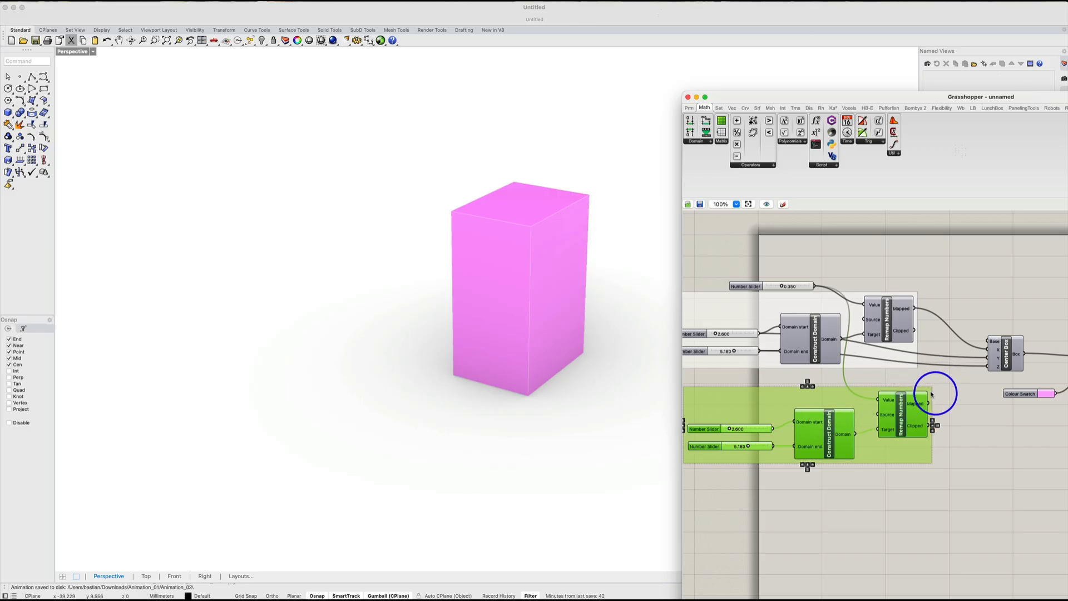
left_click_drag(928, 404, 988, 357)
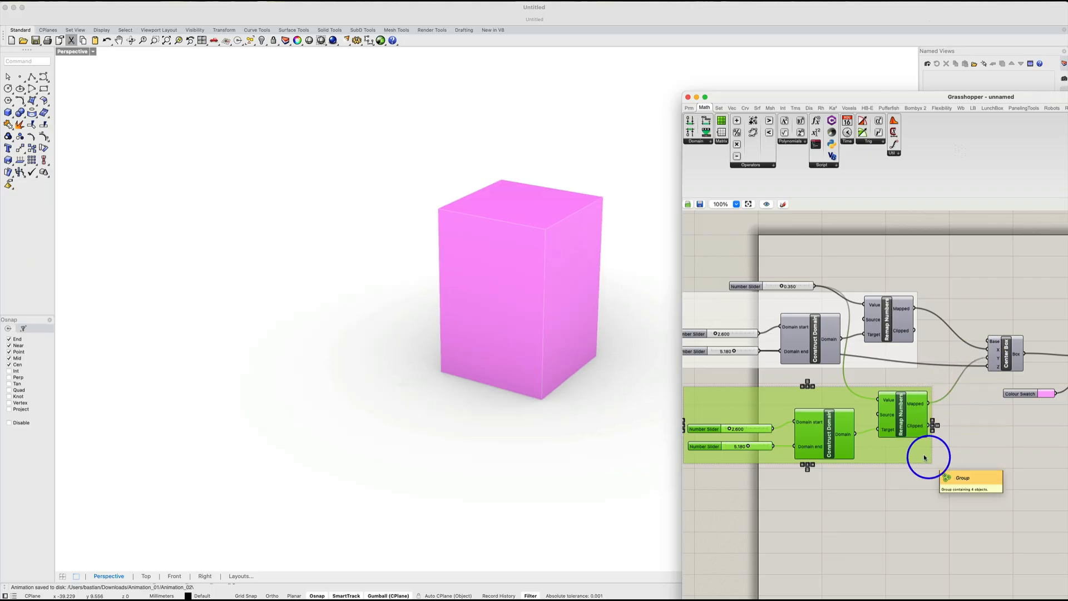
- Make another copy of the remapping group below the second one and connect its Mapped output to the Center Box's Z input
key("super+c")
key("super+v")
left_click_drag(904, 417, 988, 366)
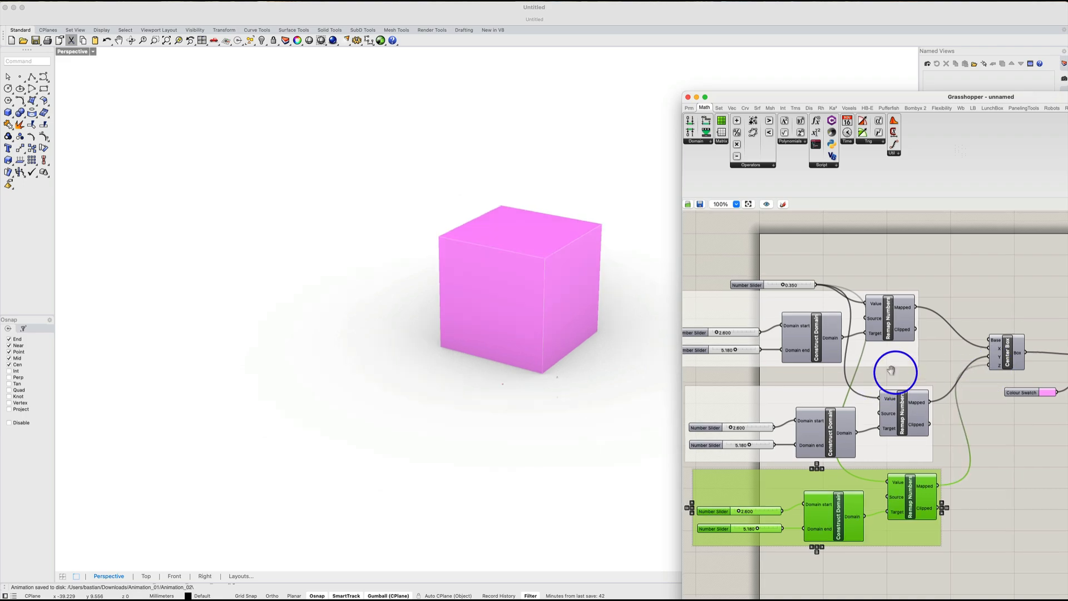
- Set the second group's sliders to 6.860 and 8.000, the third group's to 2.000 and 2.480, and the driving slider to 1.000
right_click_drag(891, 370, 926, 353)
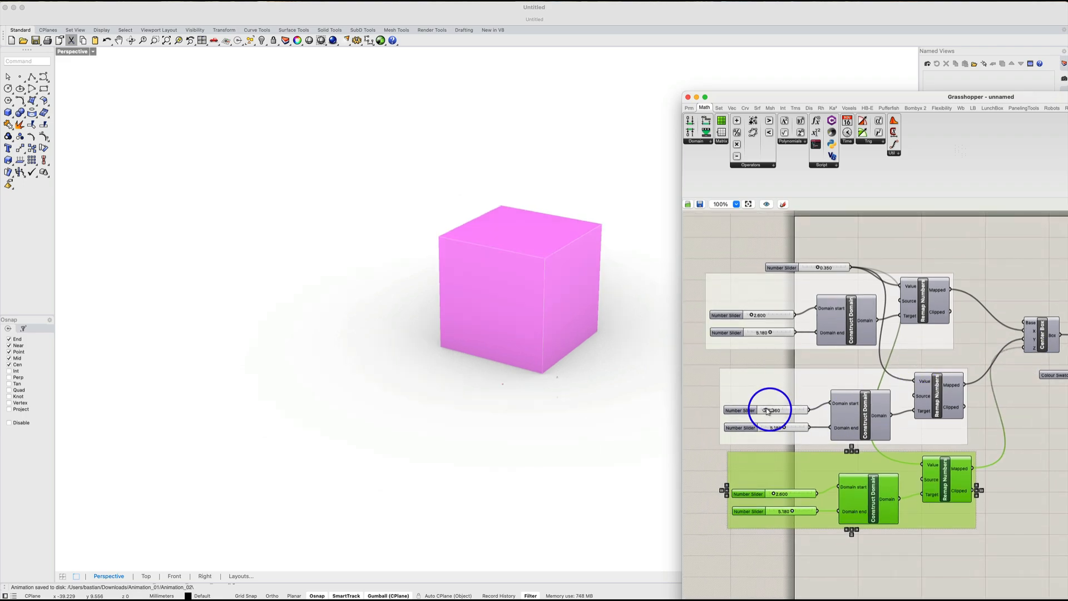
left_click_drag(768, 411, 795, 410)
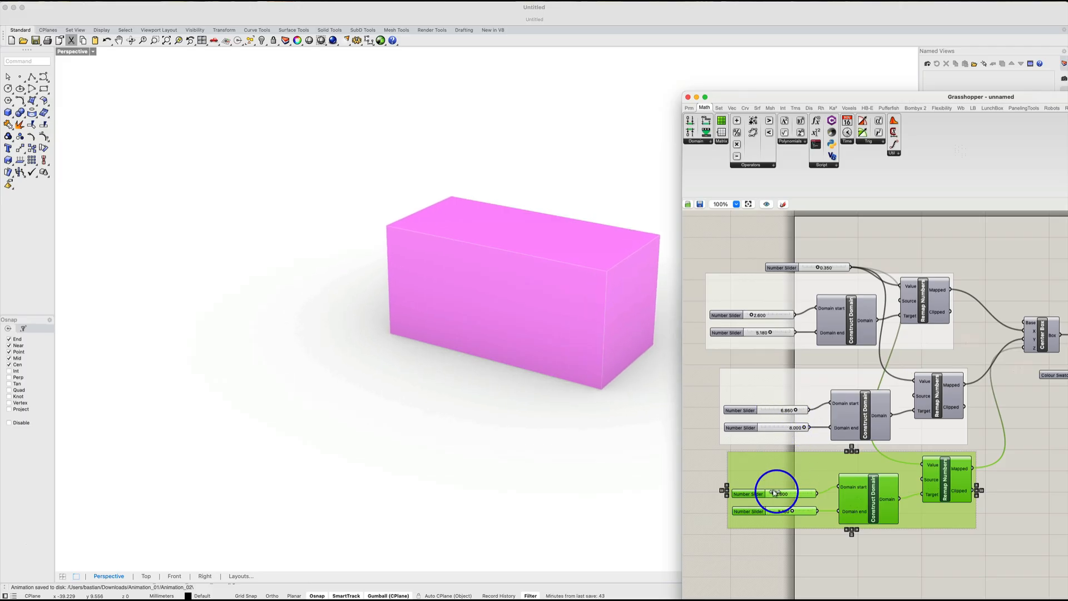
mouse_move(774, 492)
left_mouse_down()
mouse_move(789, 510)
mouse_move(768, 493)
mouse_move(767, 510)
left_mouse_up()
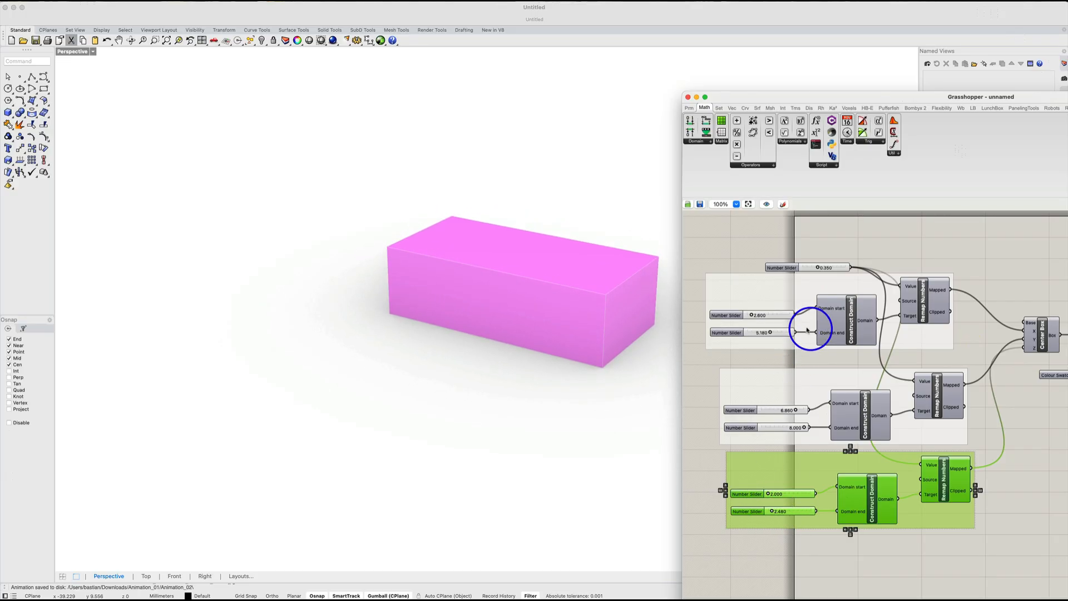
right_click_drag(830, 293, 808, 302)
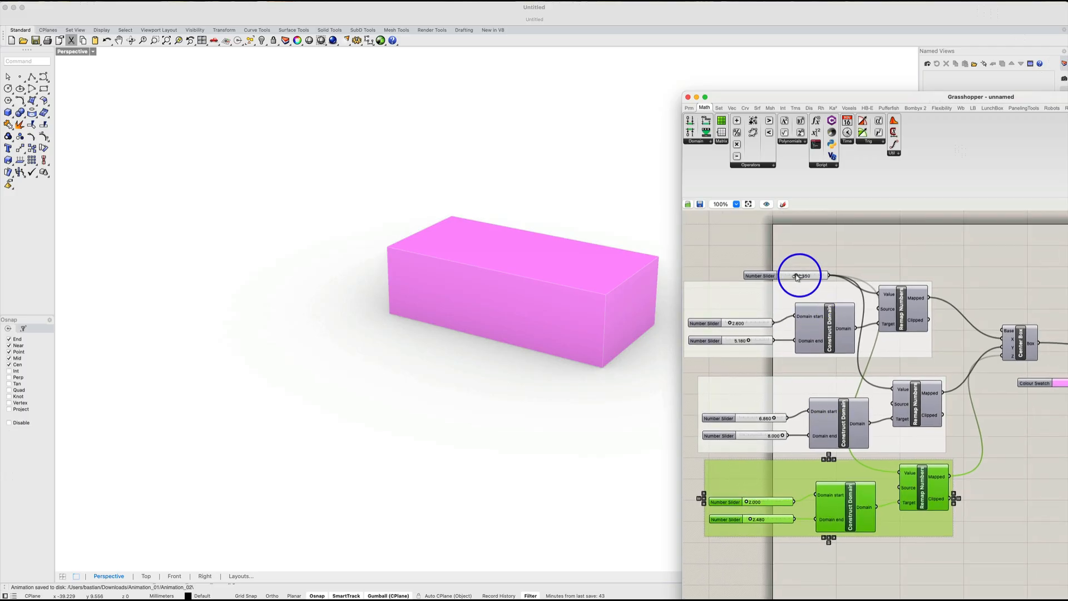
left_click_drag(796, 276, 858, 277)
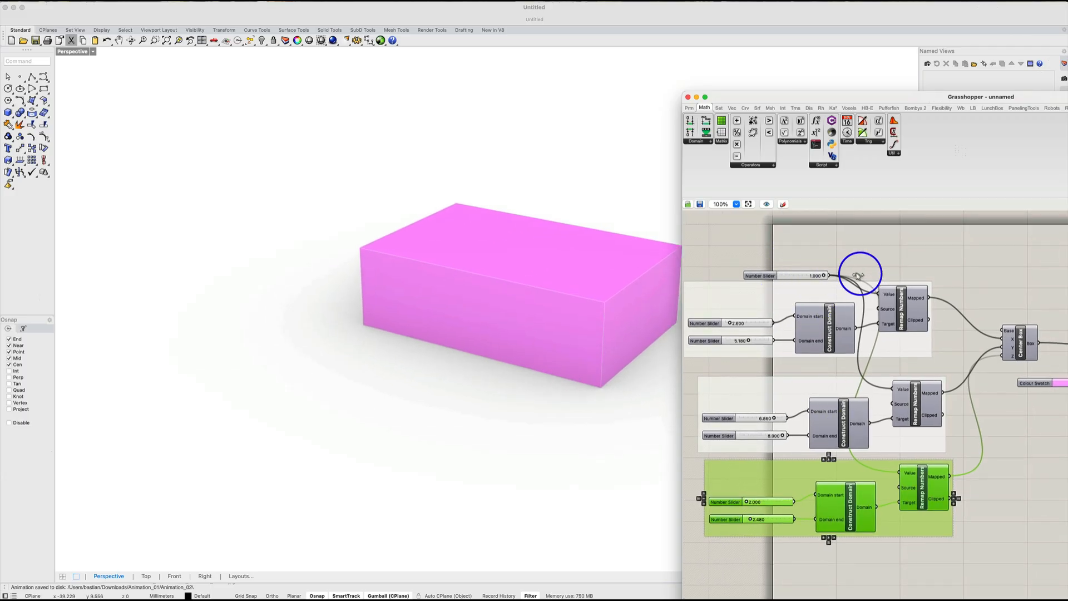
- Raise the maximum of the second group's domain-end slider to 20, set it to 14.960 and test the box by moving the driving slider
double_click(742, 435)
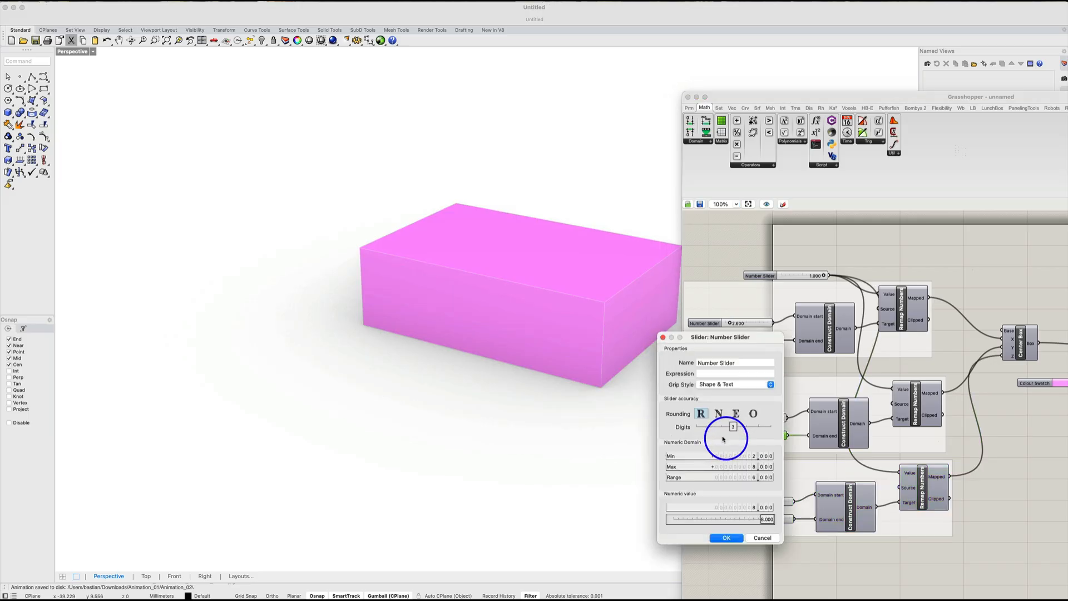
double_click(742, 465)
type("20")
key("Return")
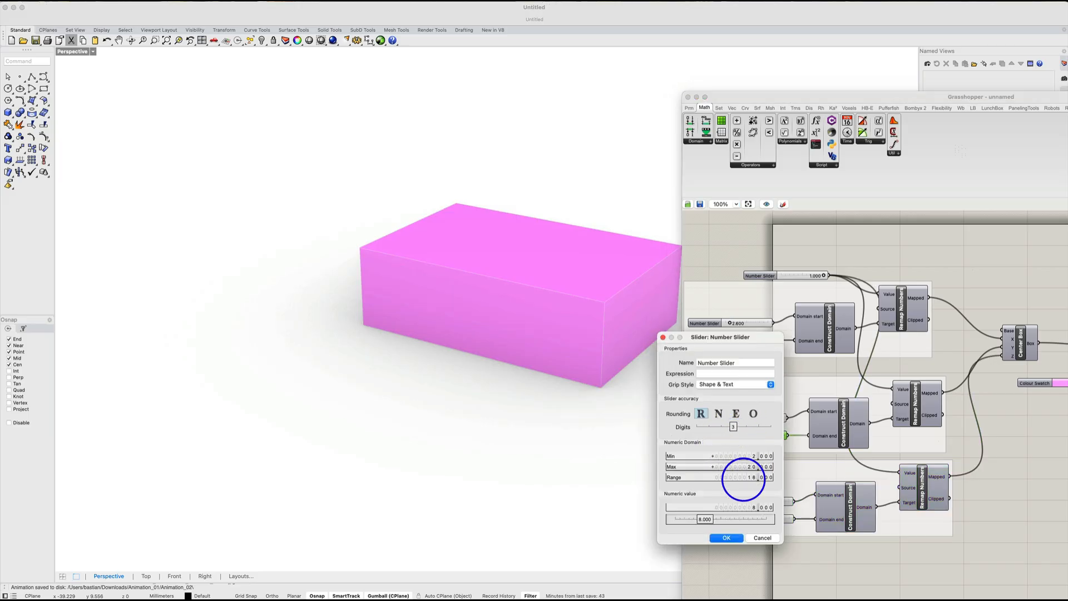
left_click(725, 537)
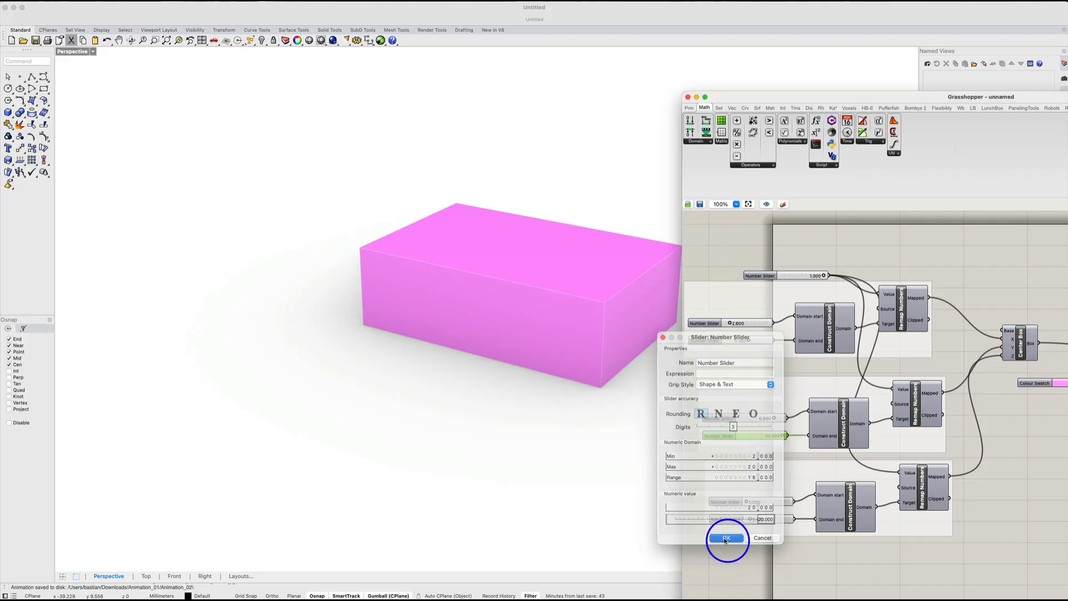
left_click_drag(782, 437, 770, 436)
left_click_drag(828, 285, 766, 276)
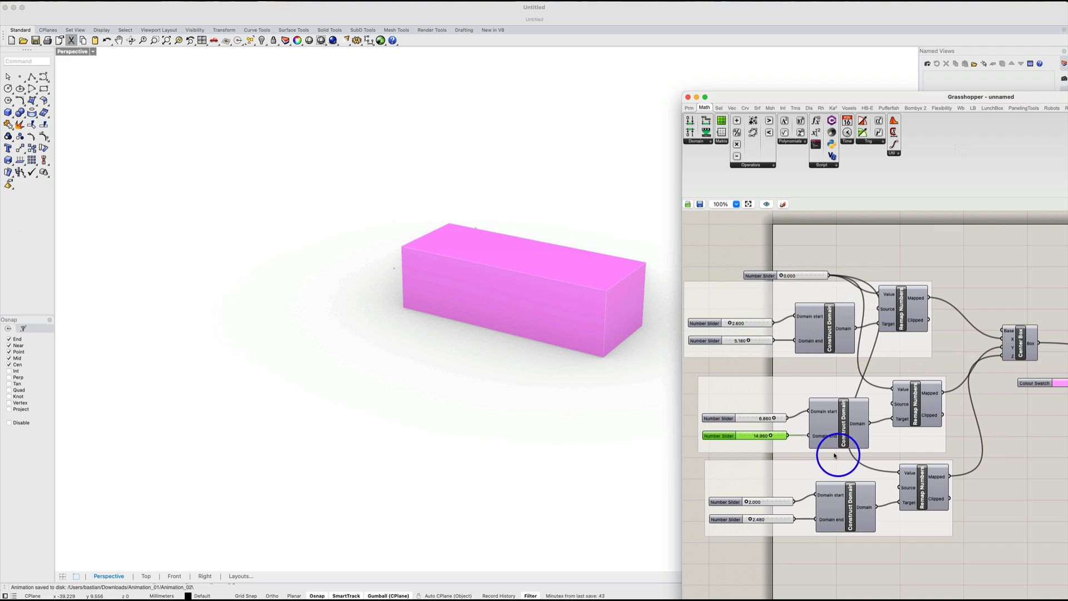
mouse_move(782, 275)
left_mouse_down()
mouse_move(827, 281)
mouse_move(775, 273)
mouse_move(801, 275)
left_mouse_up()
- Animate the driving slider into the Animation_02 folder with the filename template A_Frame_{0:00000}.jpg, using 100 frames at 1920 x 1080 from the Perspective viewport
right_click(760, 276)
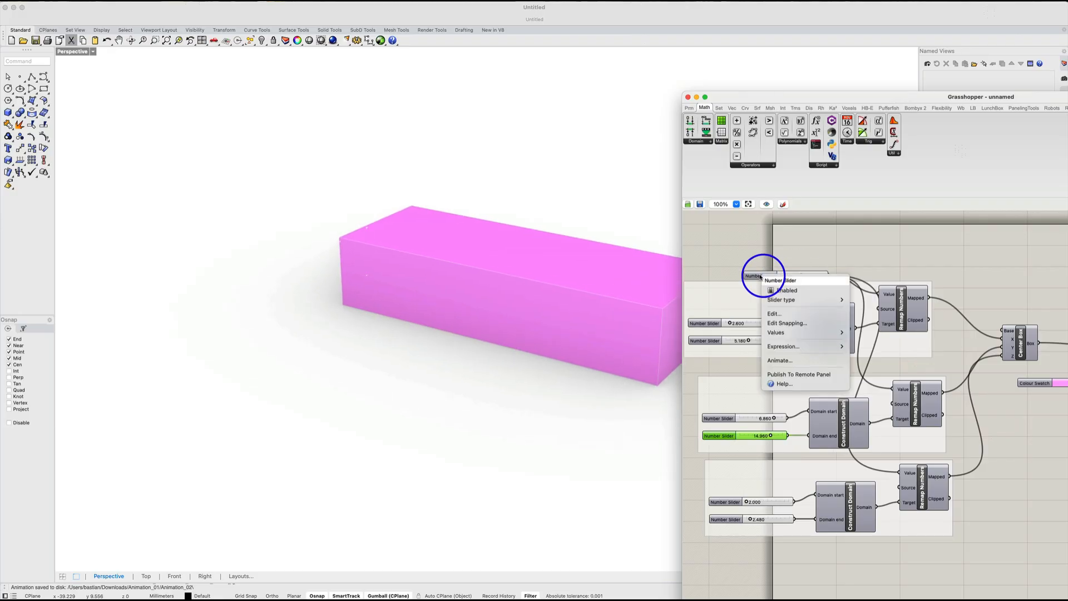
left_click(778, 360)
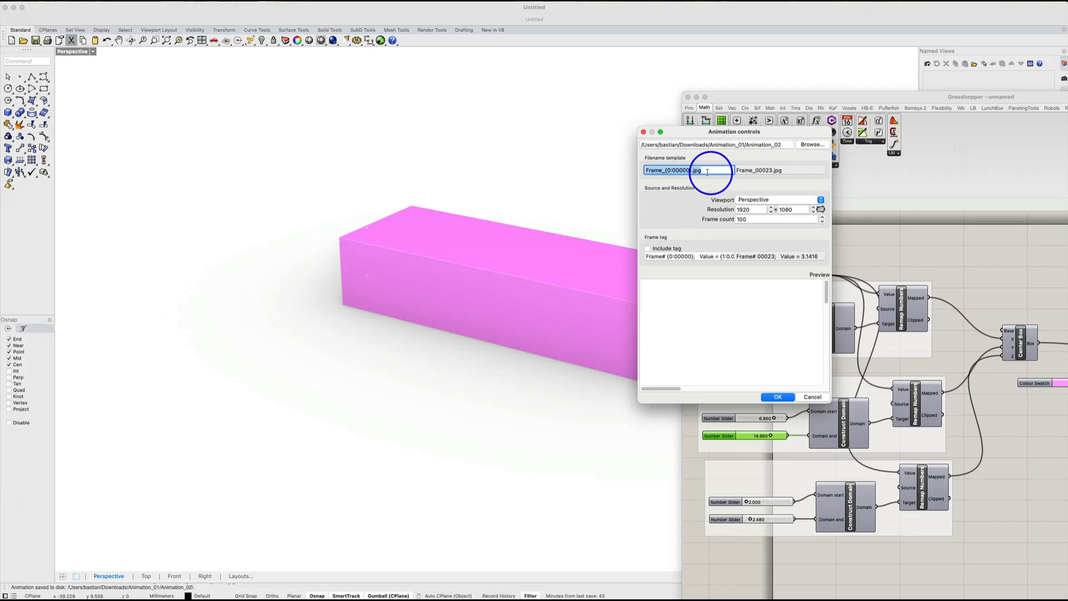
left_click(647, 171)
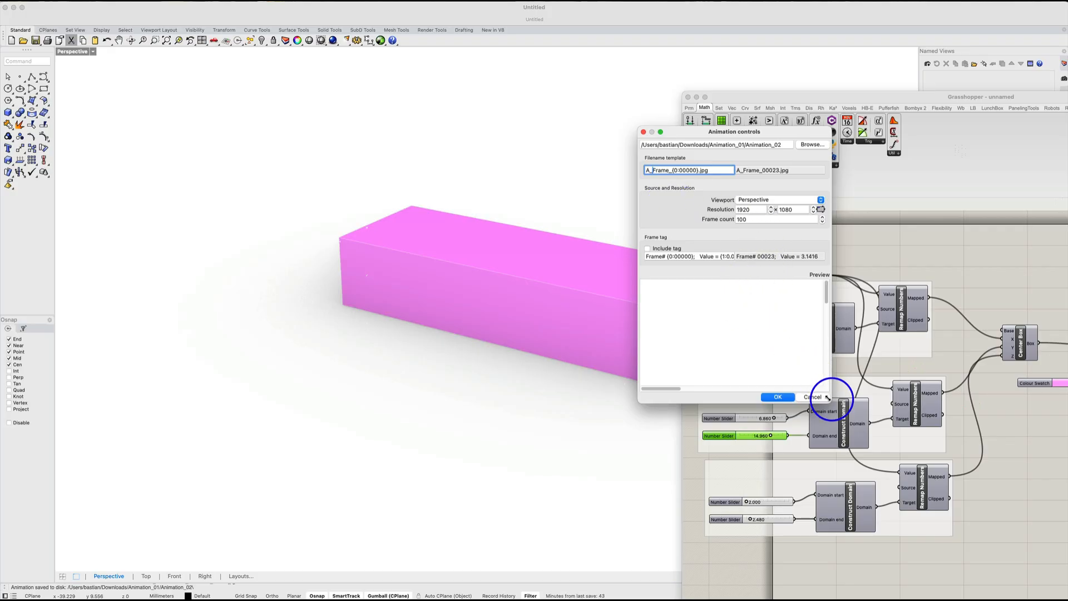
left_click_drag(832, 405, 1051, 536)
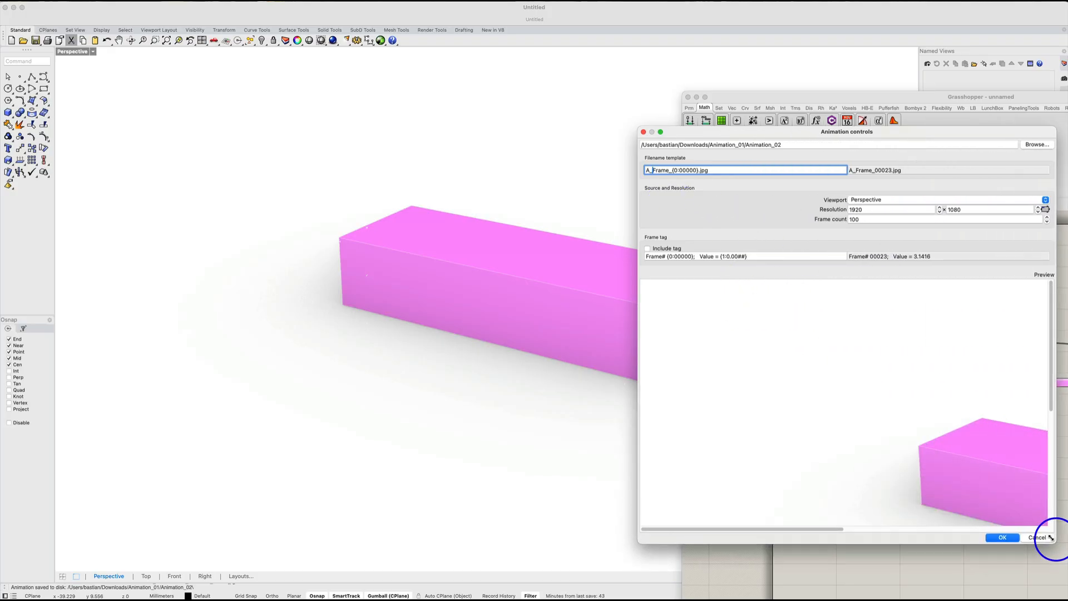
left_click(996, 536)
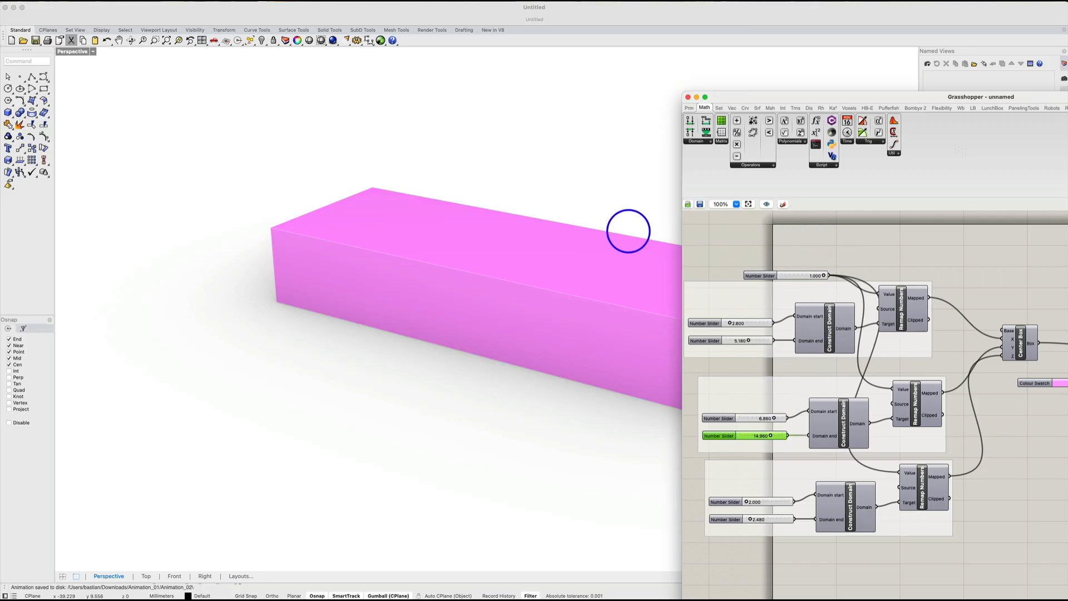
key("Return")
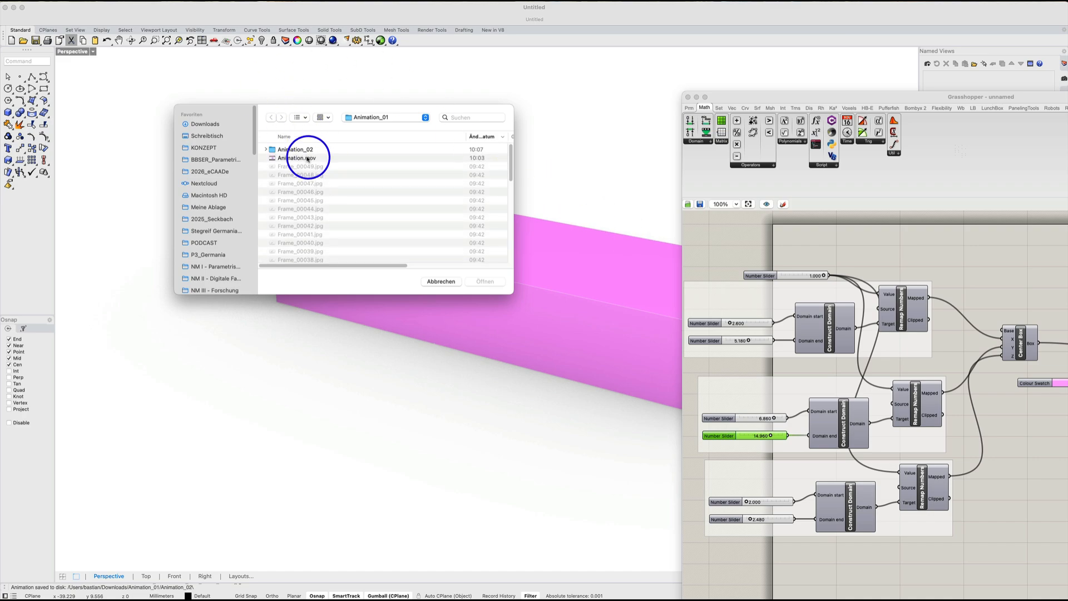
double_click(302, 150)
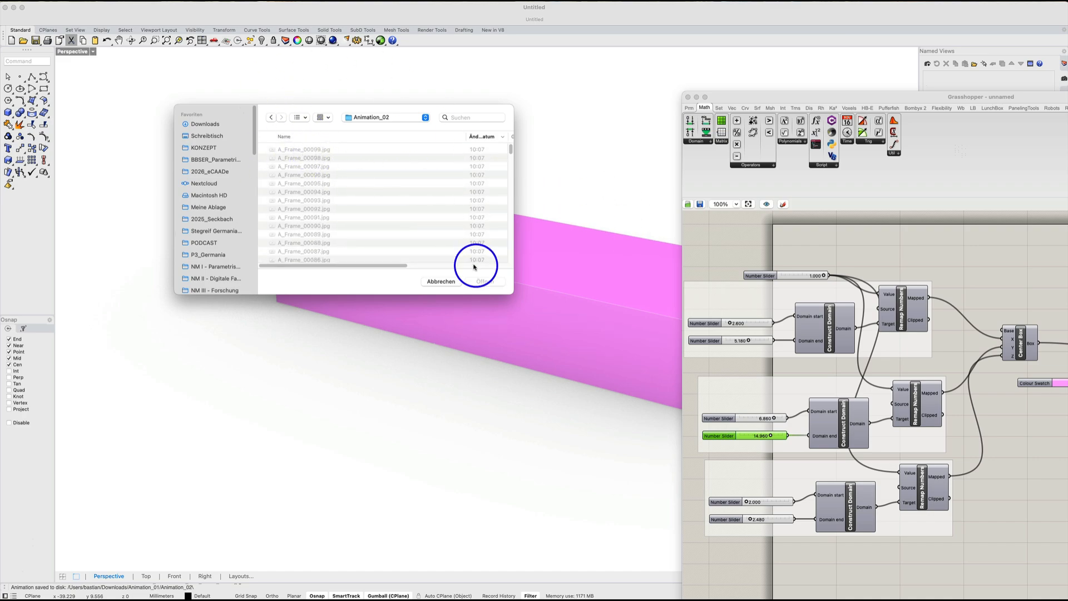
left_click(484, 281)
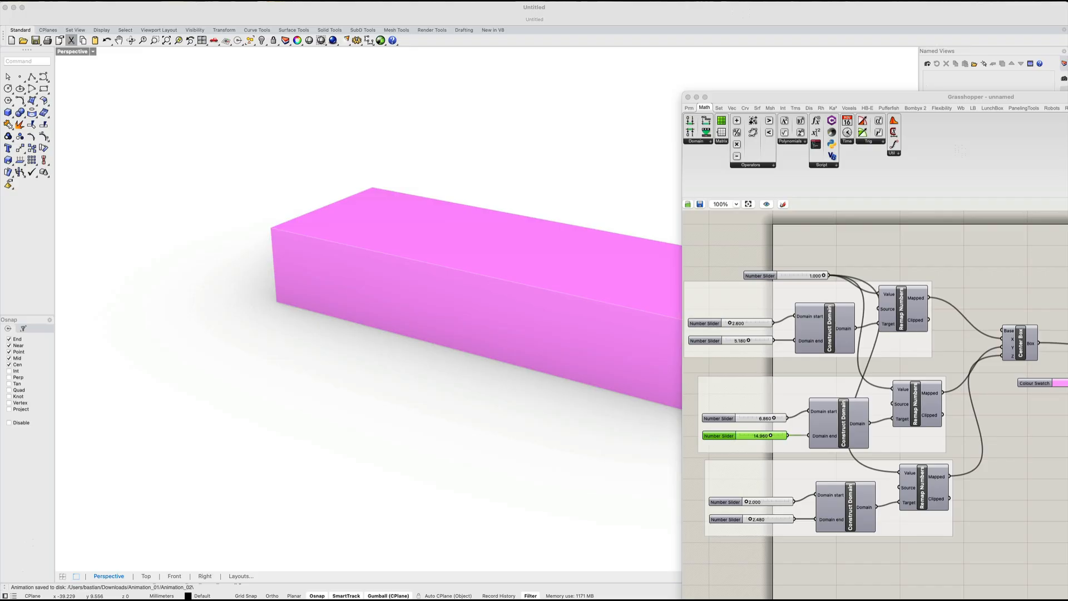
- In QuickTime Player, open A_Frame_00000.jpg through A_Frame_00099.jpg from the Animation_02 folder as an image sequence
key("shift+super+o")
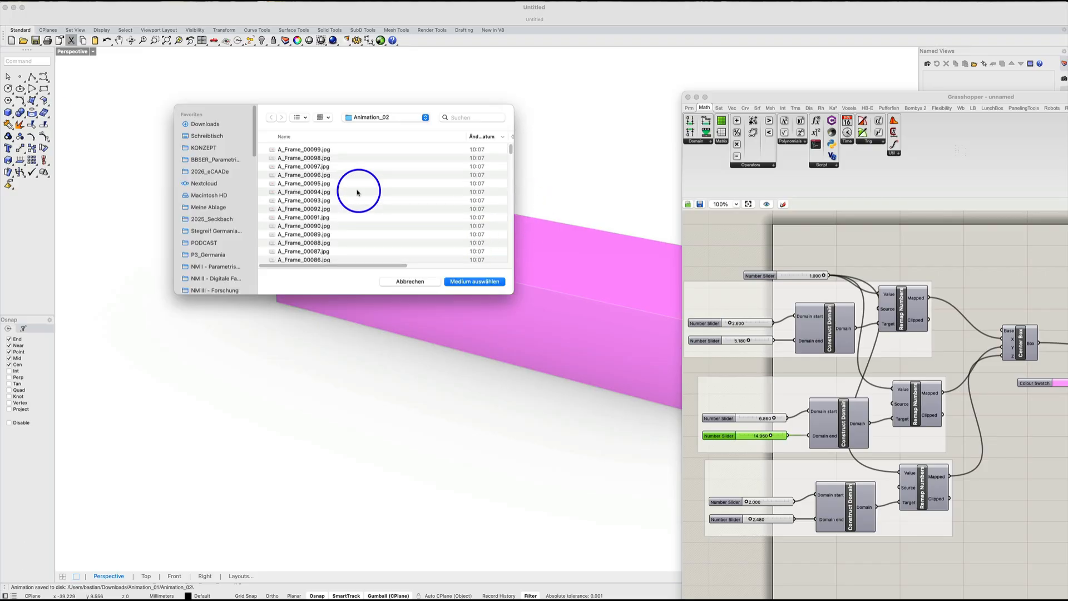
scroll(310, 217, "down", 15)
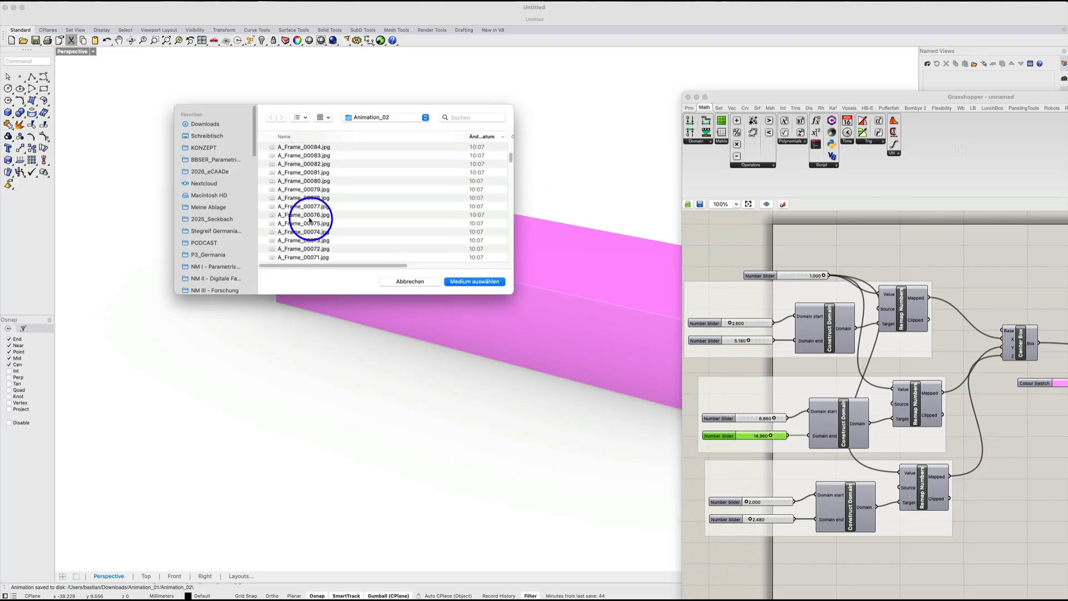
scroll(310, 219, "down", 5)
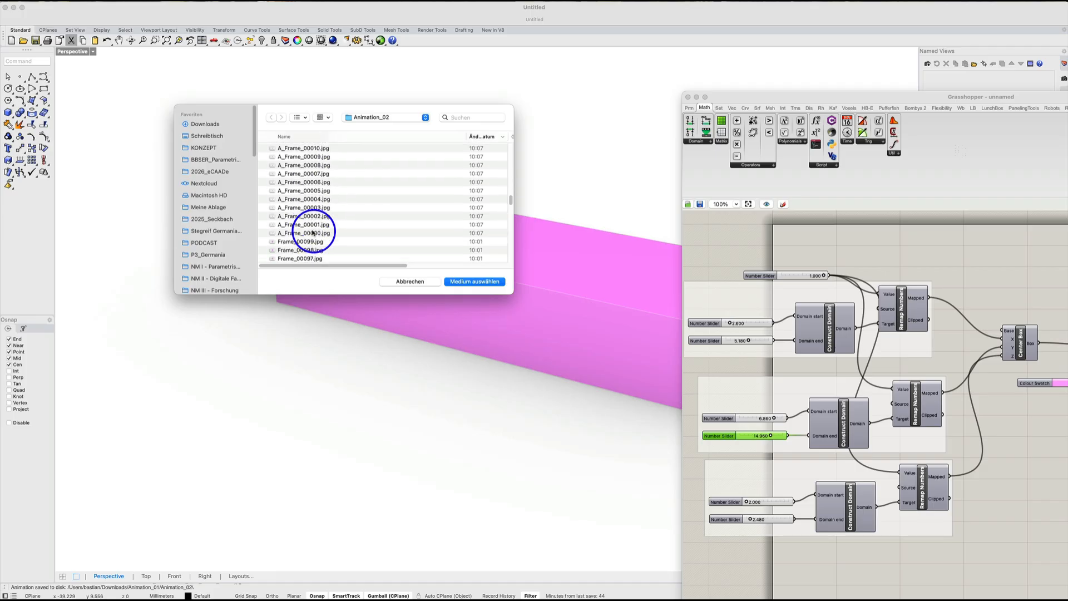
left_click(313, 232, "shift")
left_click(474, 282)
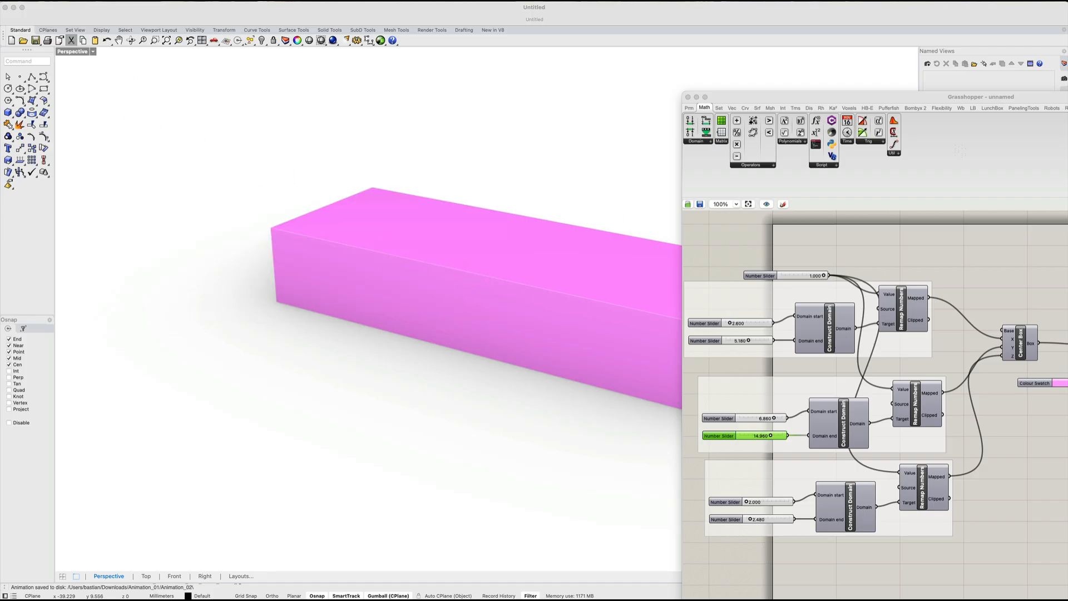
- Create the movie from the image sequence at 1080p resolution and 25 frames per second
left_click_drag(27, 53, 393, 94)
left_click(408, 119)
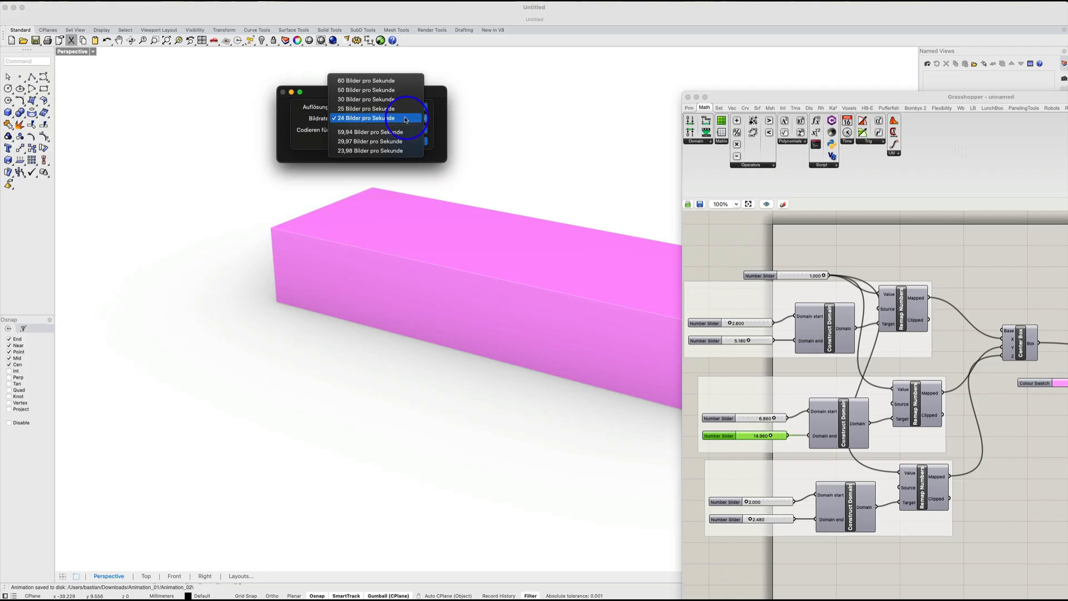
left_click(385, 107)
left_click(383, 108)
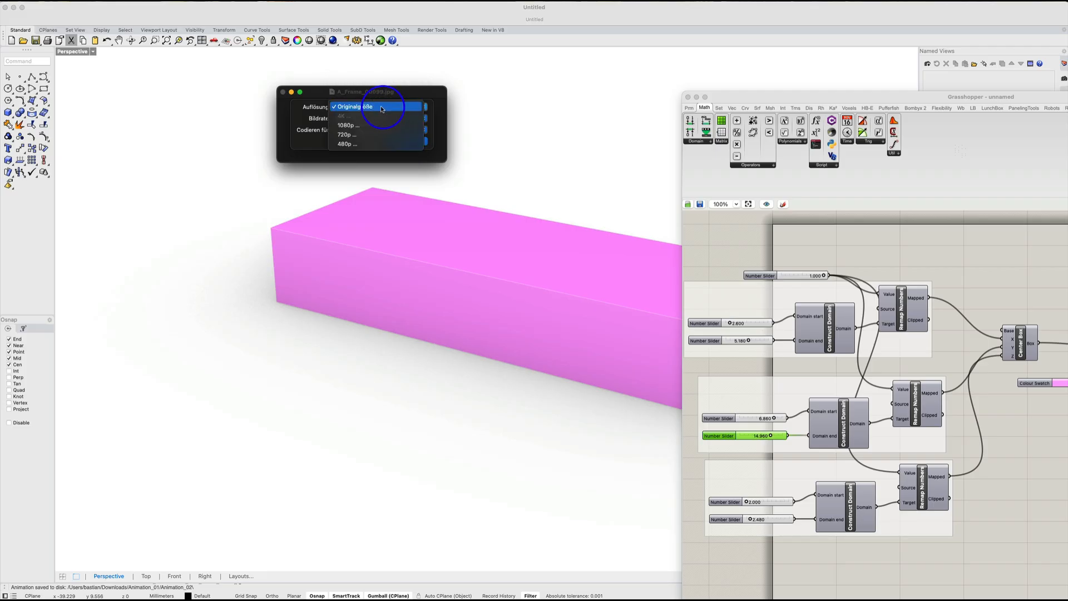
left_click(356, 123)
left_click(420, 143)
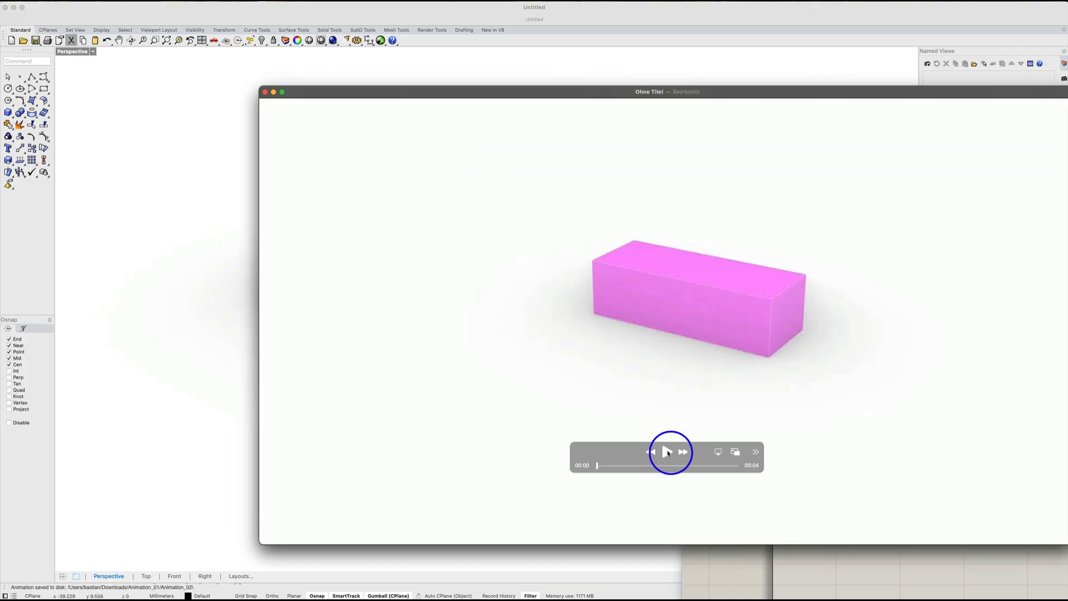
- Play the new movie once and close it without saving
left_click(669, 451)
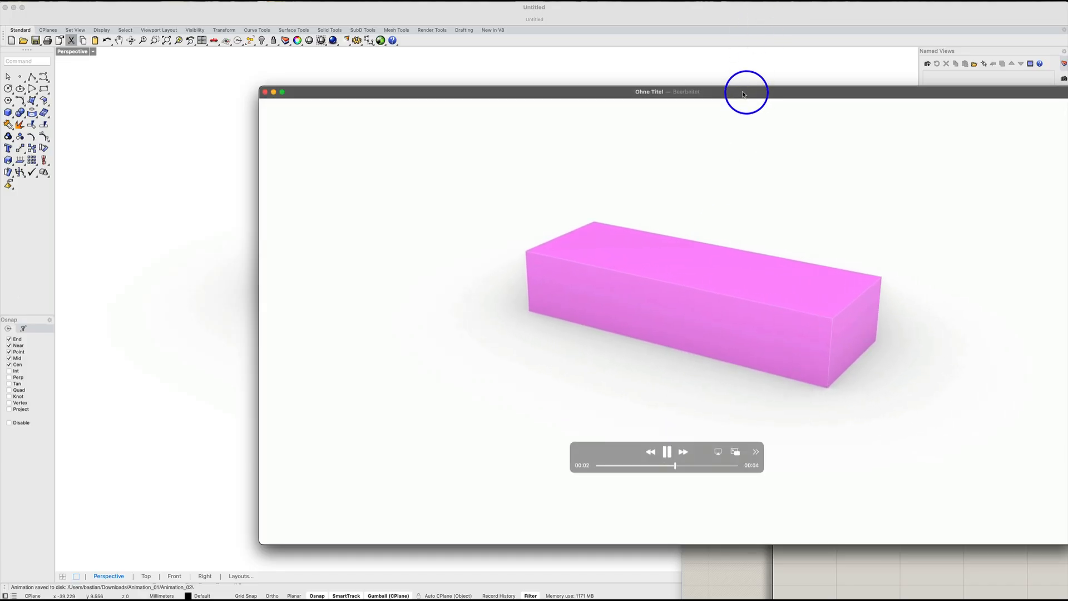
left_click_drag(743, 94, 604, 59)
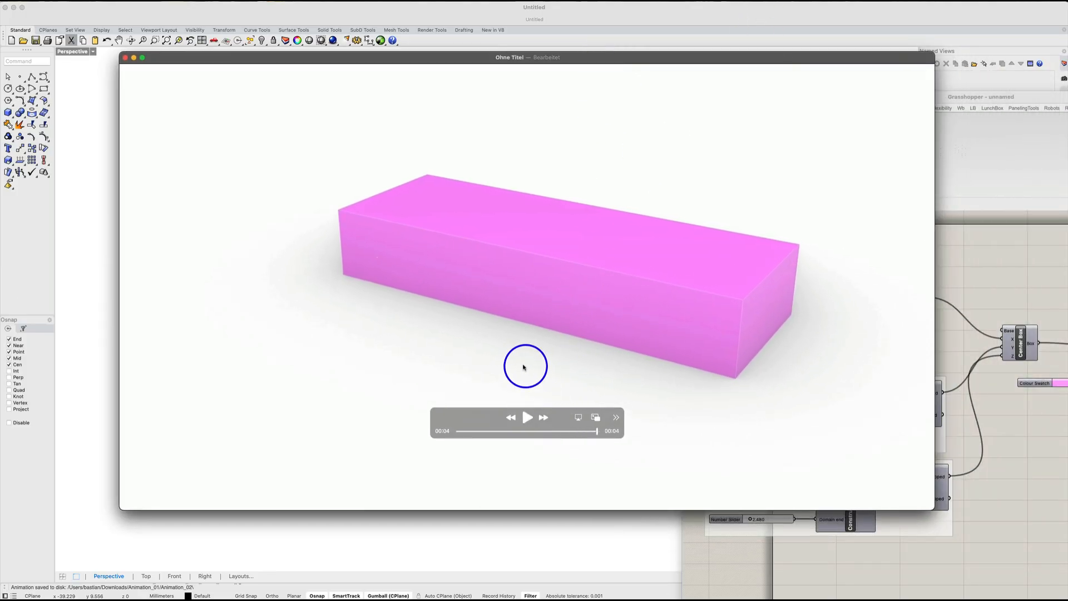
left_click(126, 57)
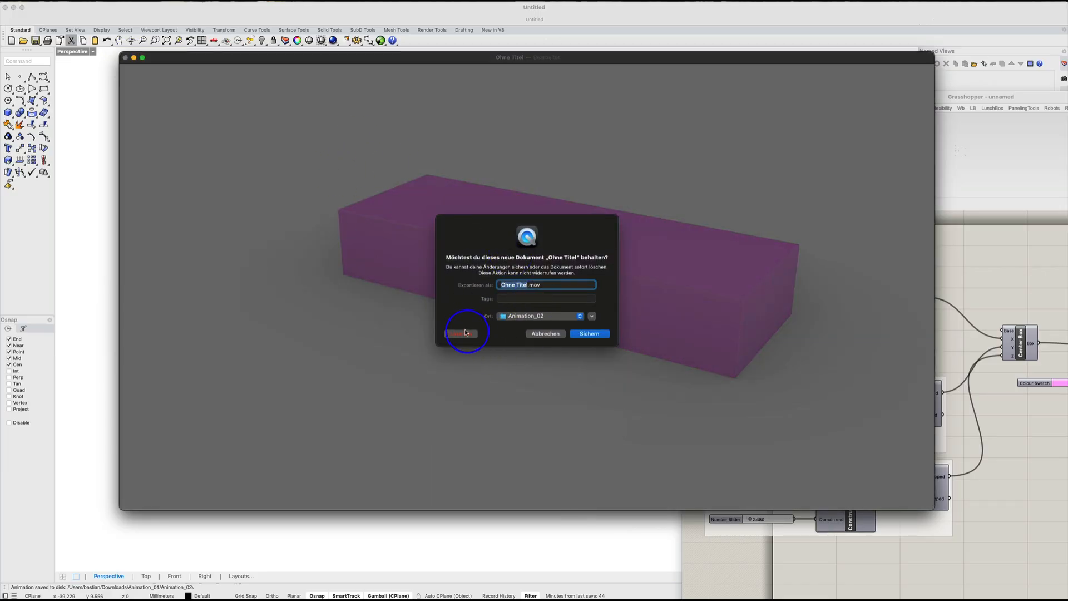
left_click(466, 332)
- Switch to Grasshopper and place a Cylinder component on the canvas above the Center Box
scroll(834, 315, "down", 2)
scroll(834, 315, "right", 2)
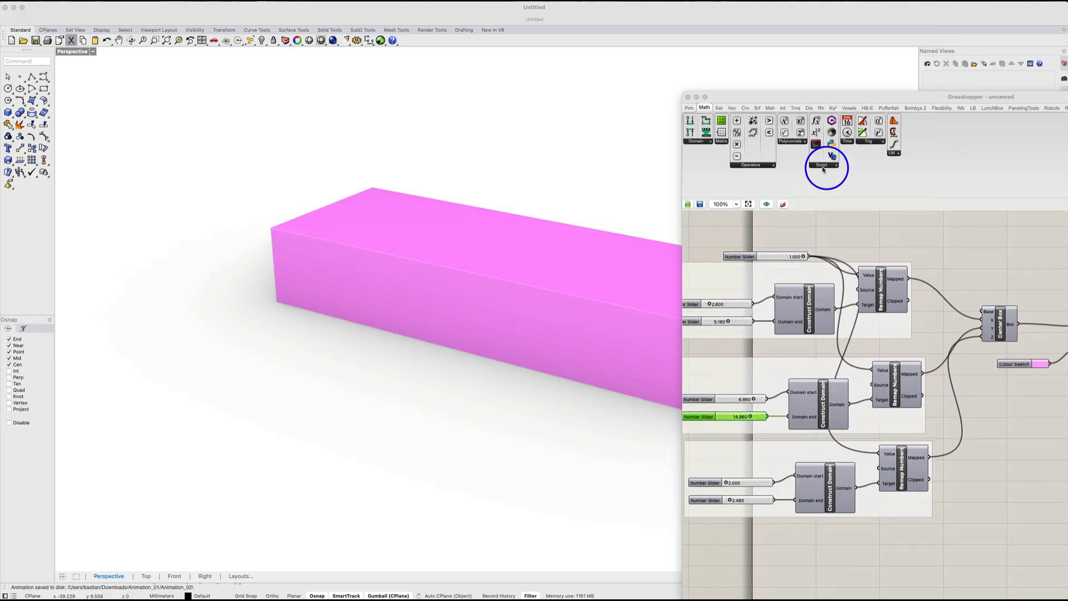
scroll(882, 267, "up", 1)
scroll(882, 267, "left", 1)
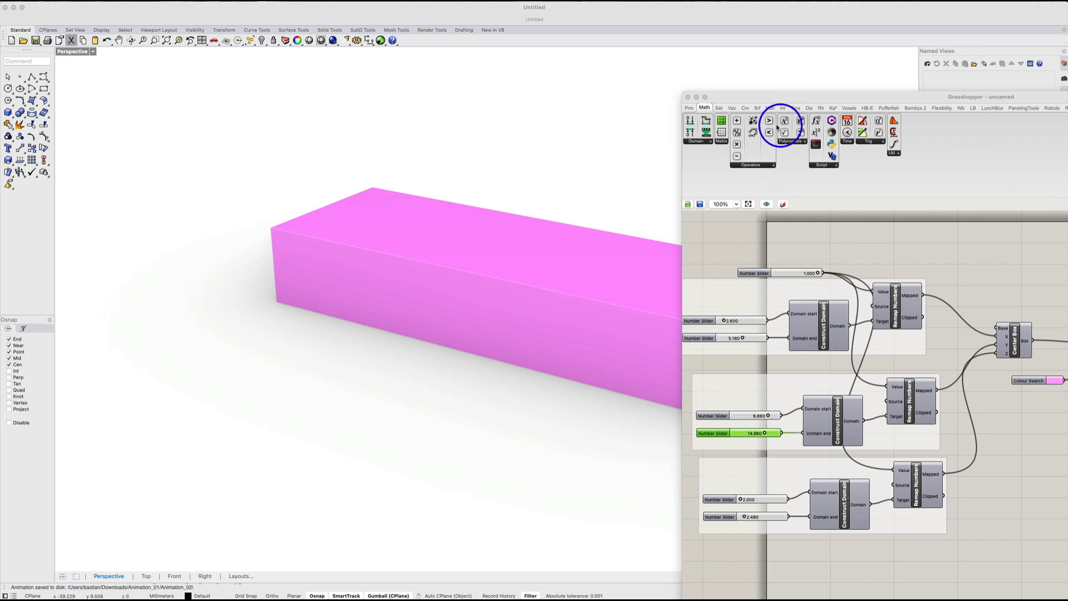
left_click(760, 110)
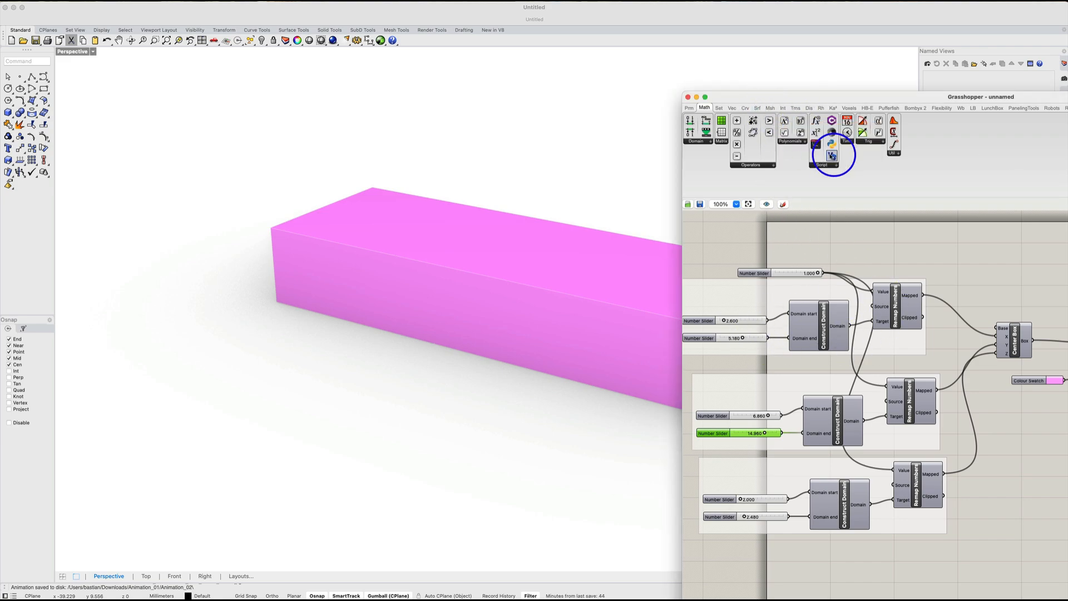
left_click(755, 107)
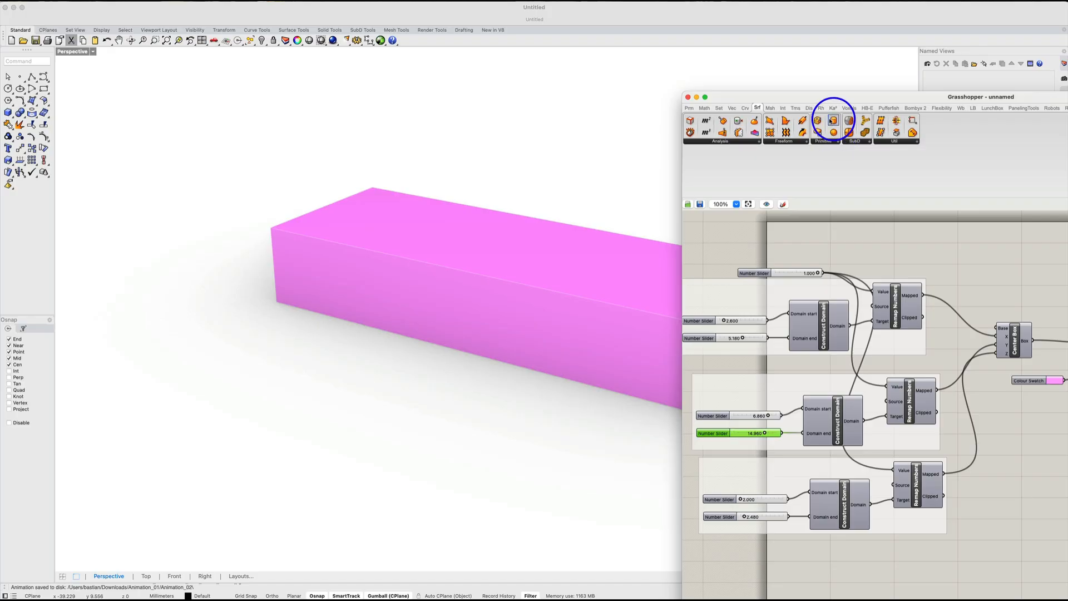
left_click_drag(835, 123, 1004, 245)
- Copy the Custom Preview with its Colour Swatch above the original and connect the Cylinder output to the copy's Geometry input
right_click_drag(920, 302, 881, 317)
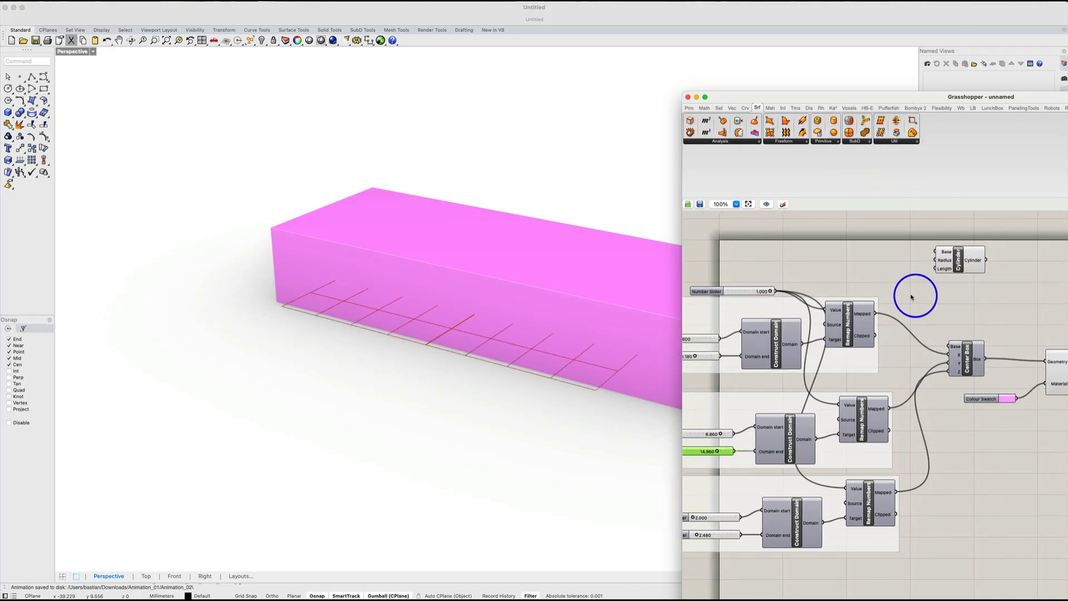
right_click_drag(944, 351, 894, 359)
left_click_drag(979, 385, 951, 361)
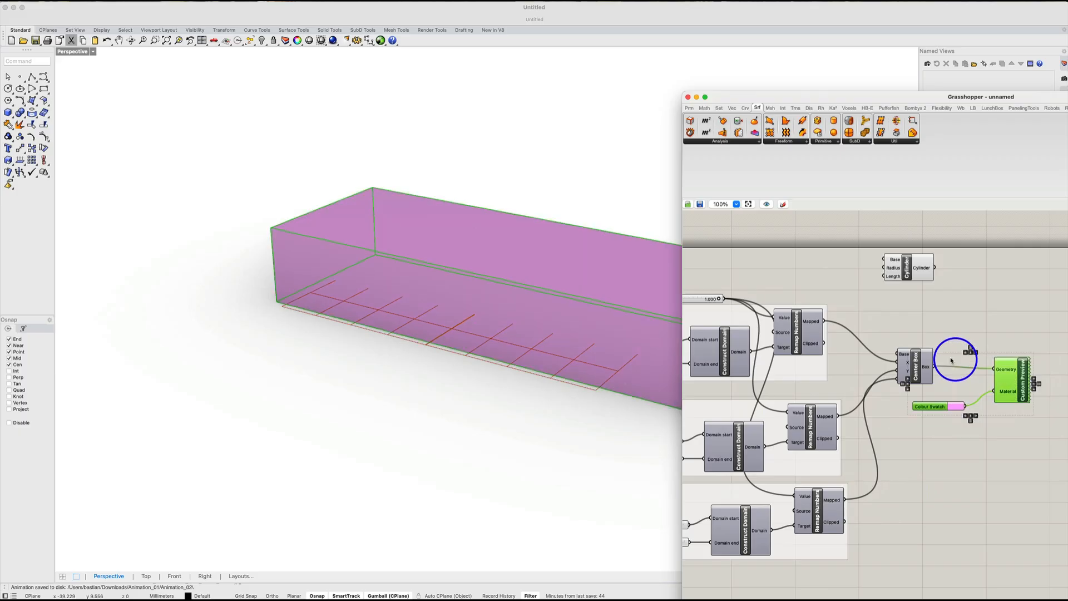
left_click_drag(1020, 371, 1009, 292, "alt")
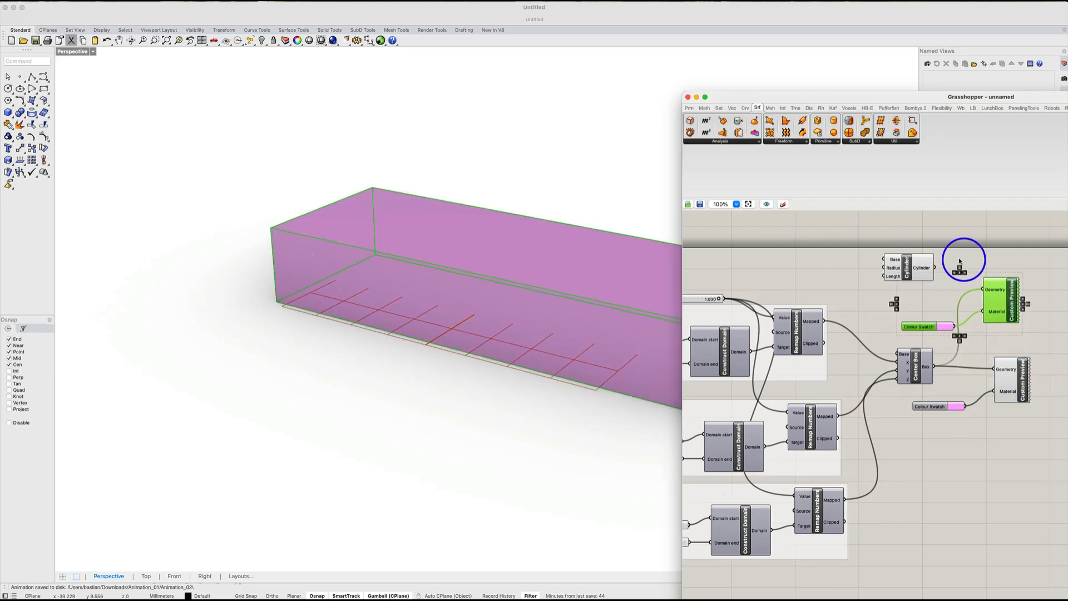
left_click_drag(935, 267, 984, 289)
- Move the driving slider up and place a copy of the first remapping group directly above the original
right_click_drag(875, 313, 966, 328)
left_click_drag(799, 313, 705, 226)
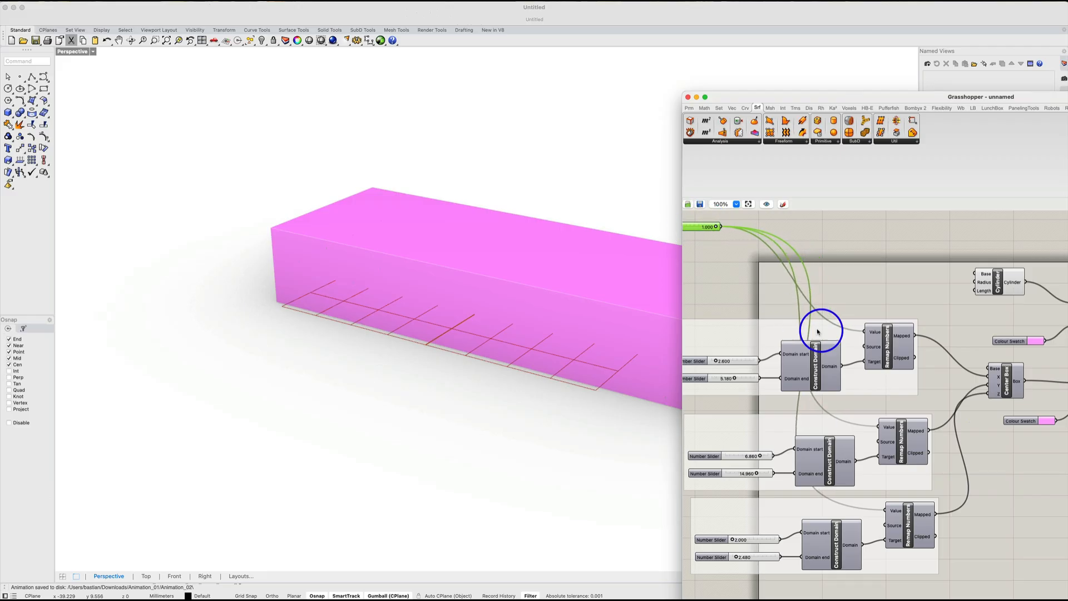
left_click_drag(926, 408, 726, 331)
left_click_drag(835, 353, 840, 357, "alt")
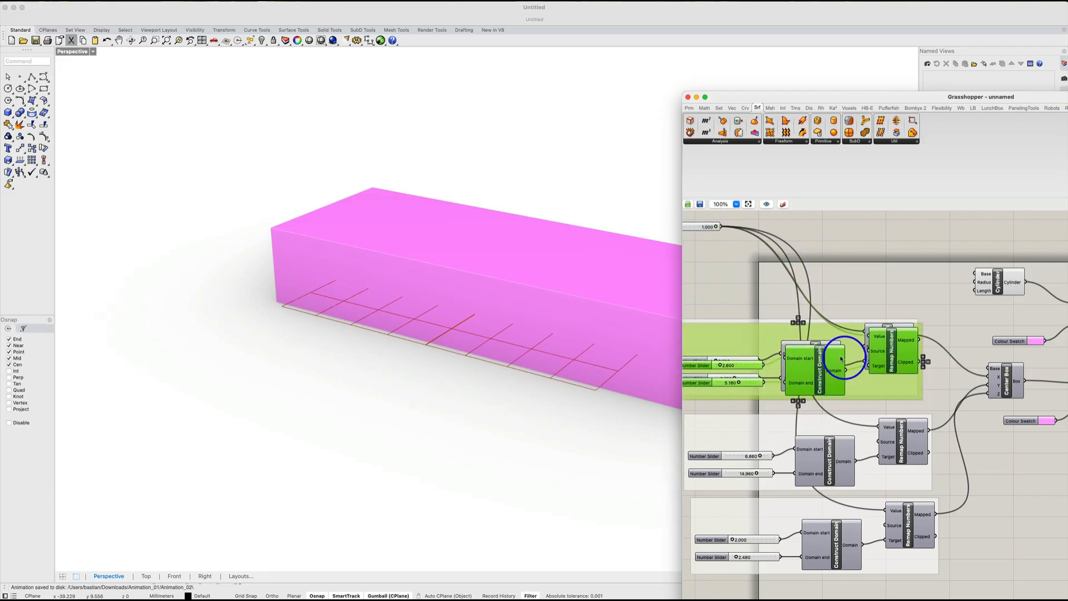
left_click_drag(908, 353, 901, 274)
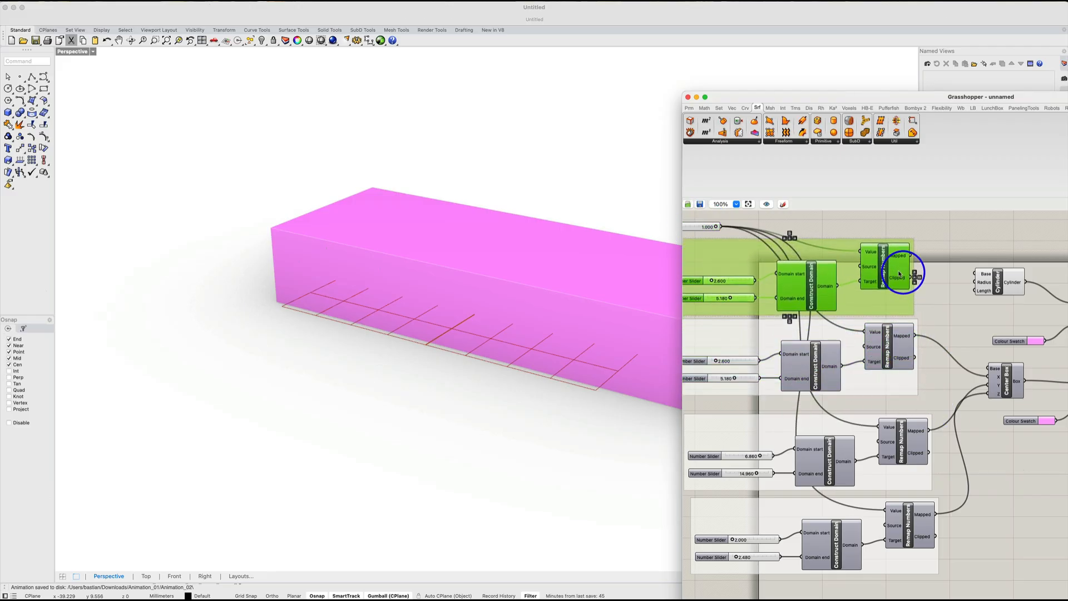
- Align the Cylinder beside the copied group and connect that group's Mapped output to the Cylinder's Radius input
scroll(922, 301, "up", 2)
scroll(922, 300, "up", 1)
left_click_drag(977, 305, 971, 278)
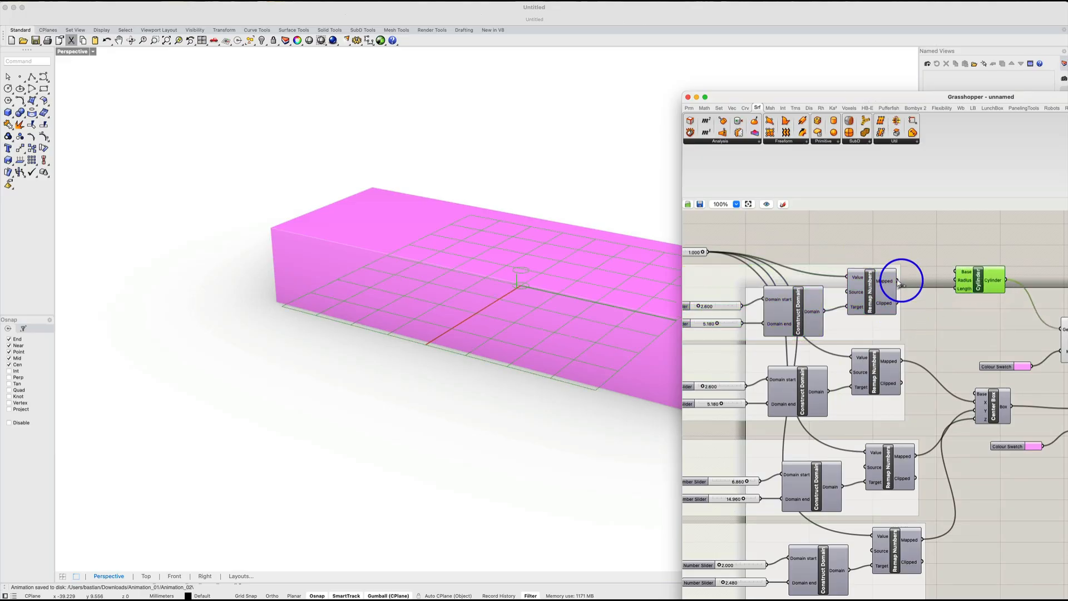
left_click_drag(897, 282, 956, 280)
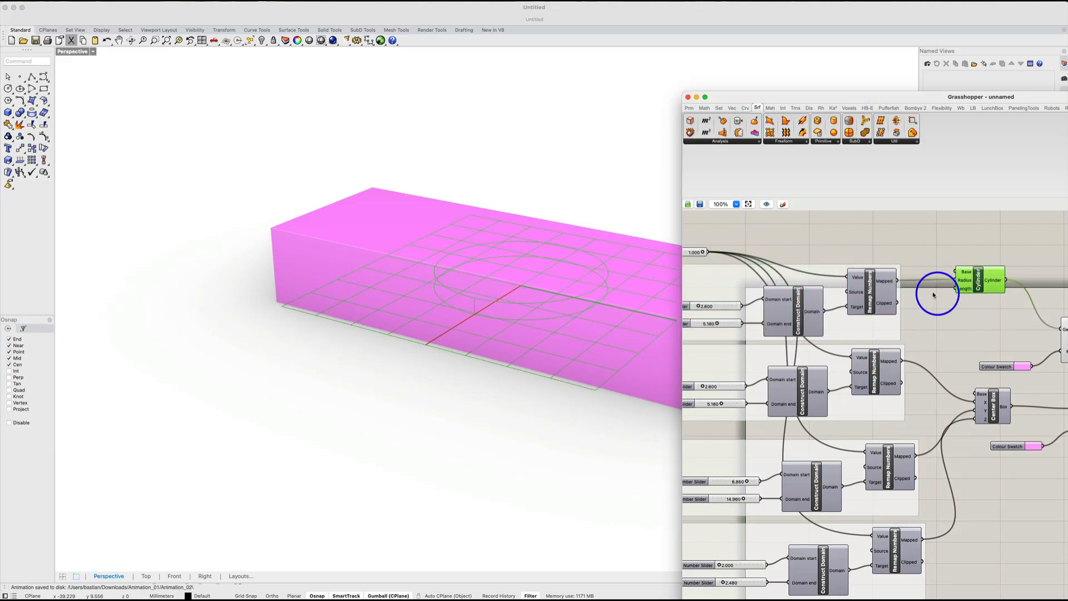
- Turn off the preview of the box's Custom Preview and of the Cylinder component
right_click_drag(972, 426, 896, 413)
left_click(982, 409)
right_click(996, 371)
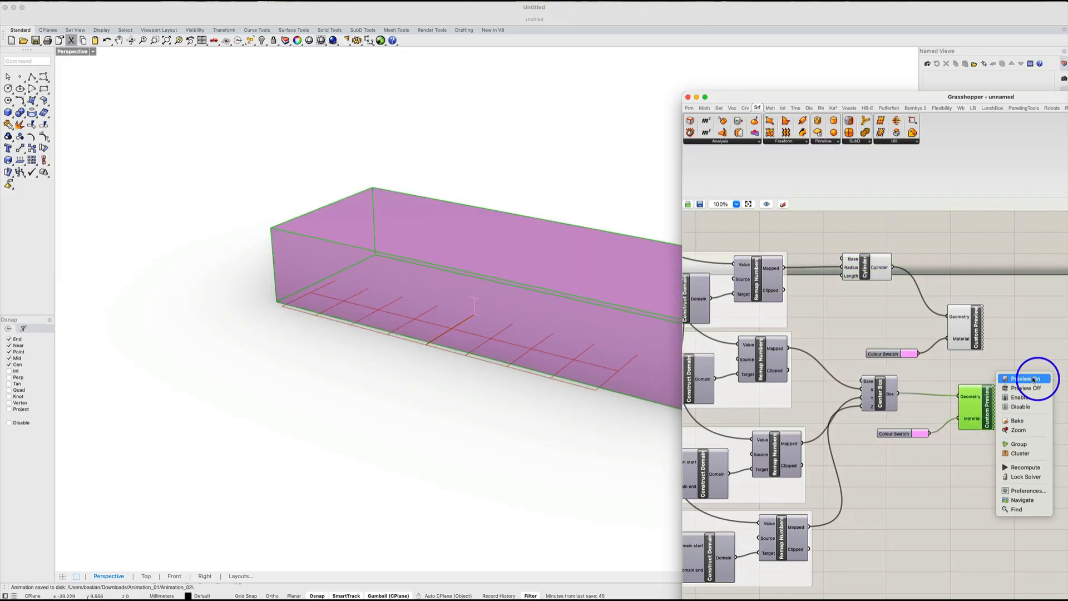
left_click(1033, 387)
right_click_drag(834, 329, 886, 369)
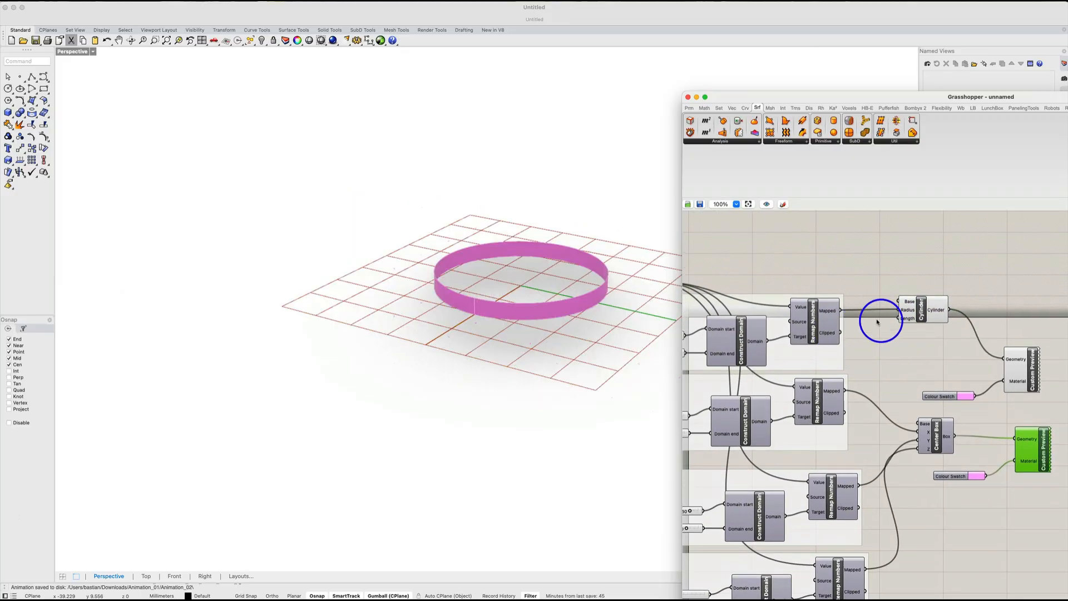
left_click(922, 313)
right_click(917, 266)
left_click(953, 282)
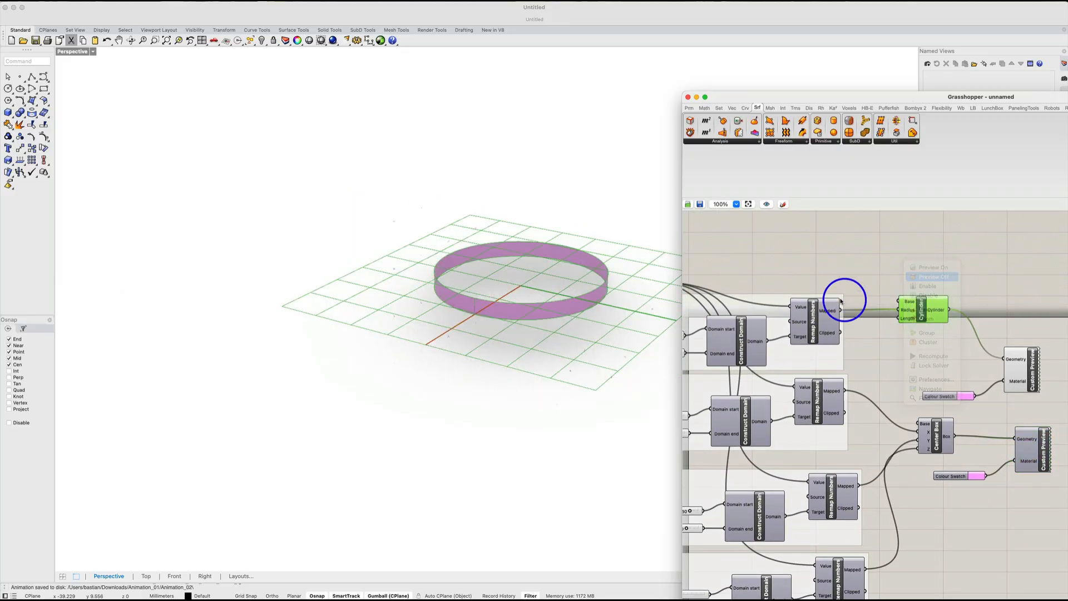
- Place another copy of the radius remapping group above it and connect its Mapped output to the Cylinder's Length input
right_click_drag(807, 336, 893, 354)
left_click_drag(703, 302, 663, 248)
left_click(773, 329)
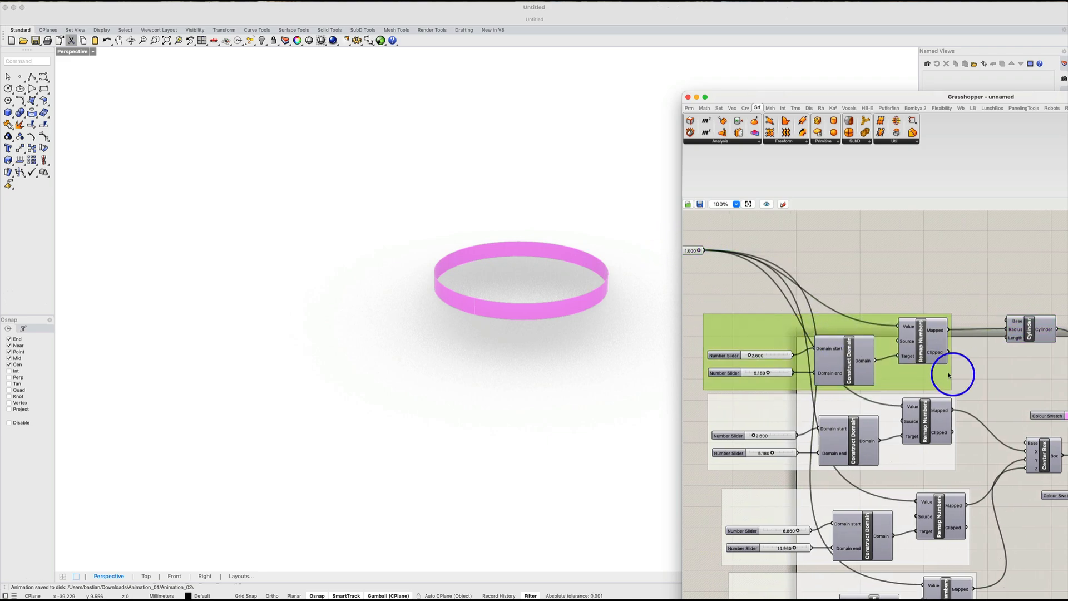
left_click_drag(959, 375, 763, 330)
key("super+c")
key("super+v")
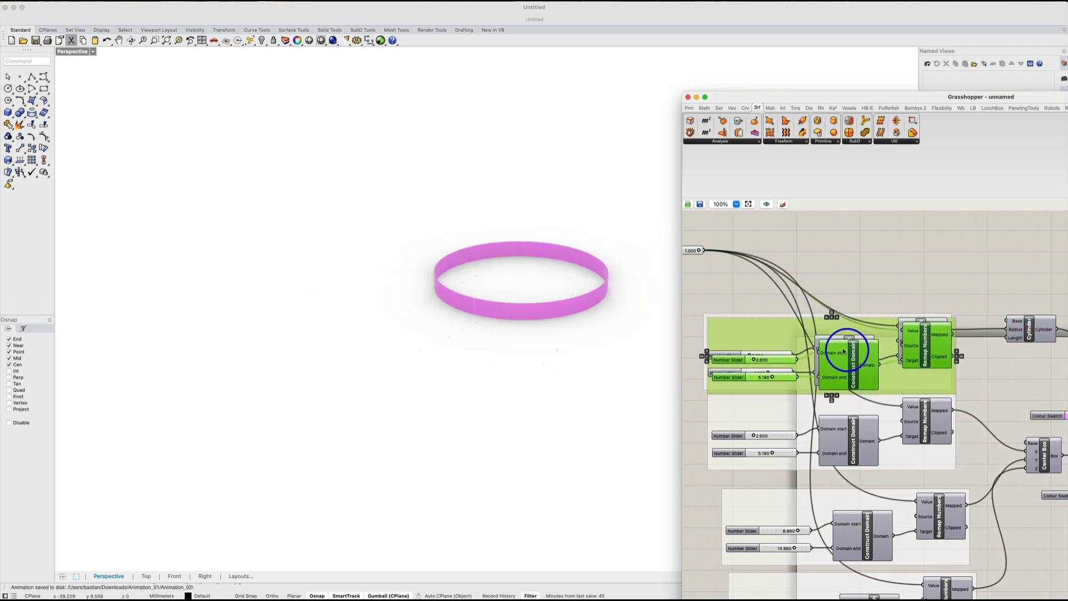
left_click_drag(844, 351, 845, 274)
left_click_drag(882, 277, 883, 282)
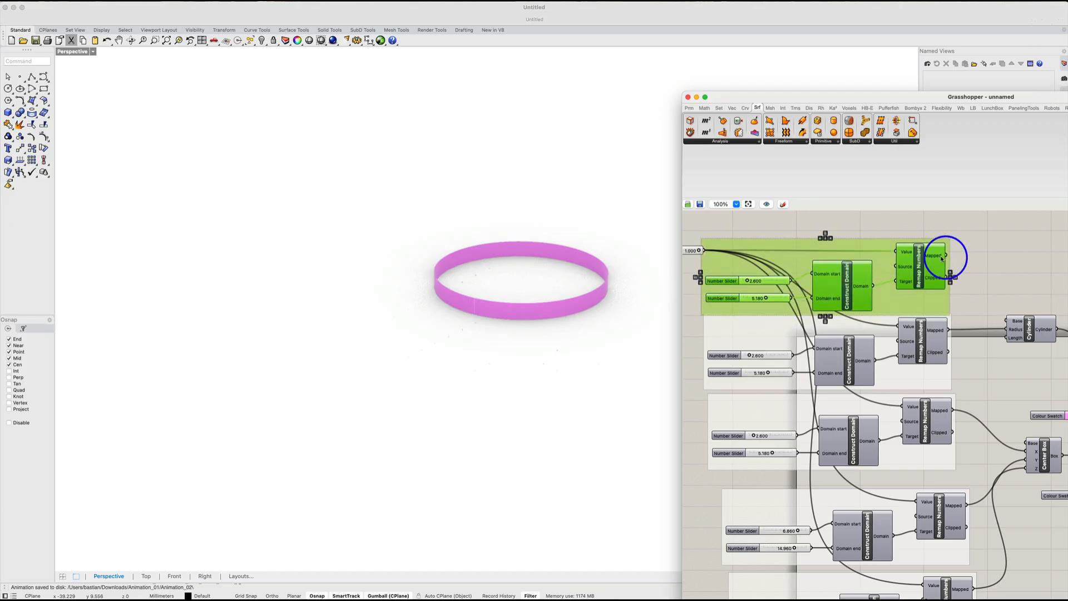
left_click_drag(948, 255, 1005, 338)
- Set the length group's domain-start slider to 8.000 and test the cylinder by moving the driving slider, ending at 1.000
right_click_drag(849, 312, 866, 320)
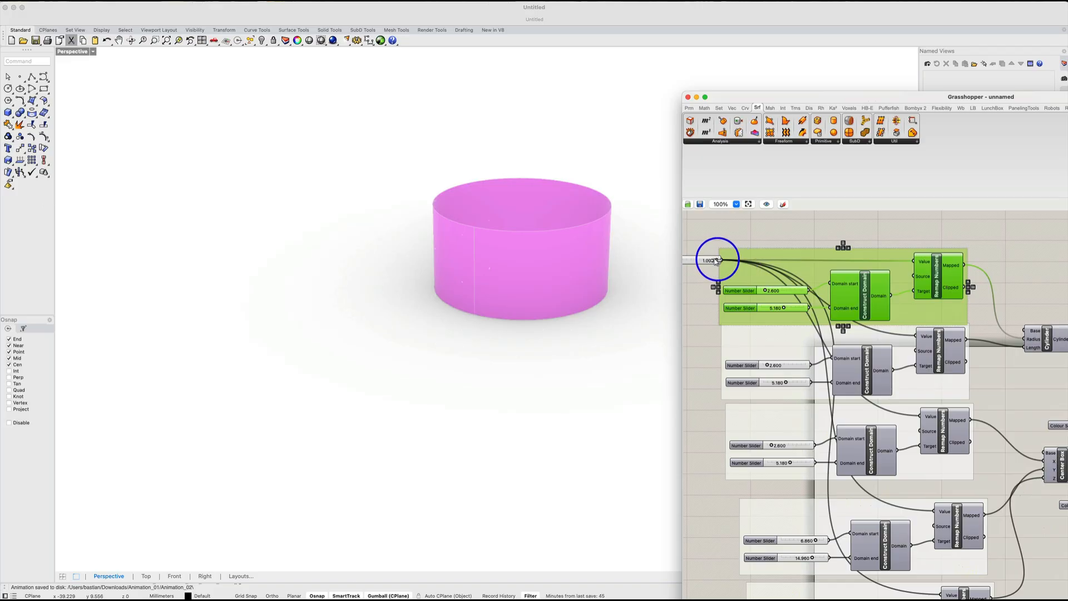
mouse_move(717, 261)
left_mouse_down()
mouse_move(688, 259)
mouse_move(698, 260)
left_mouse_up()
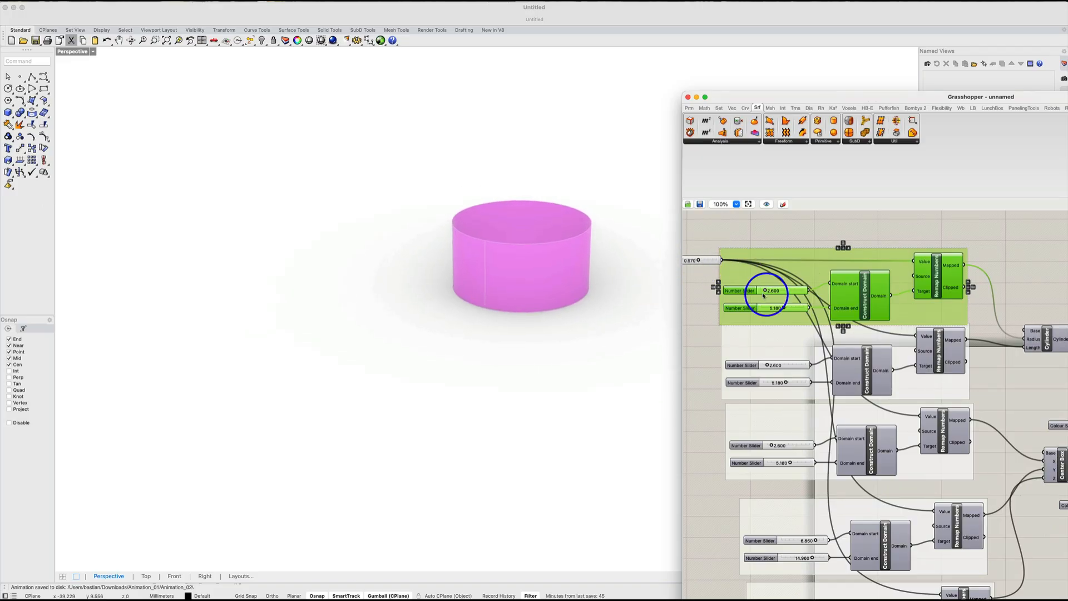
left_click_drag(766, 292, 823, 291)
left_click_drag(699, 260, 758, 310)
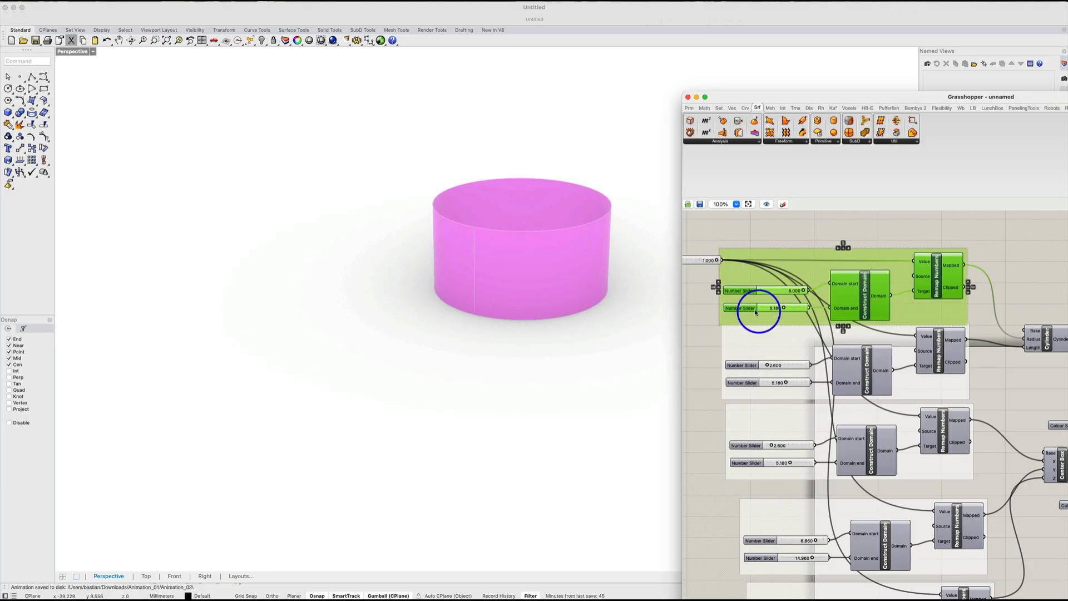
- Set the radius group's sliders to 2.000 and 4.640 and the length group's domain end to 2.000, testing with the driving slider
left_click_drag(767, 365, 781, 383)
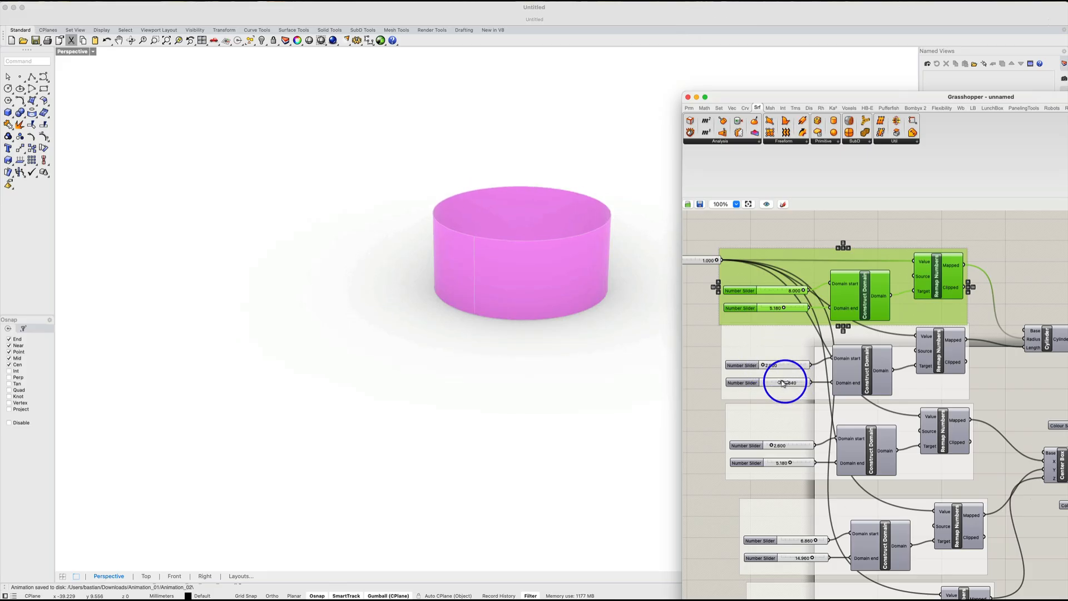
left_click_drag(784, 307, 758, 303)
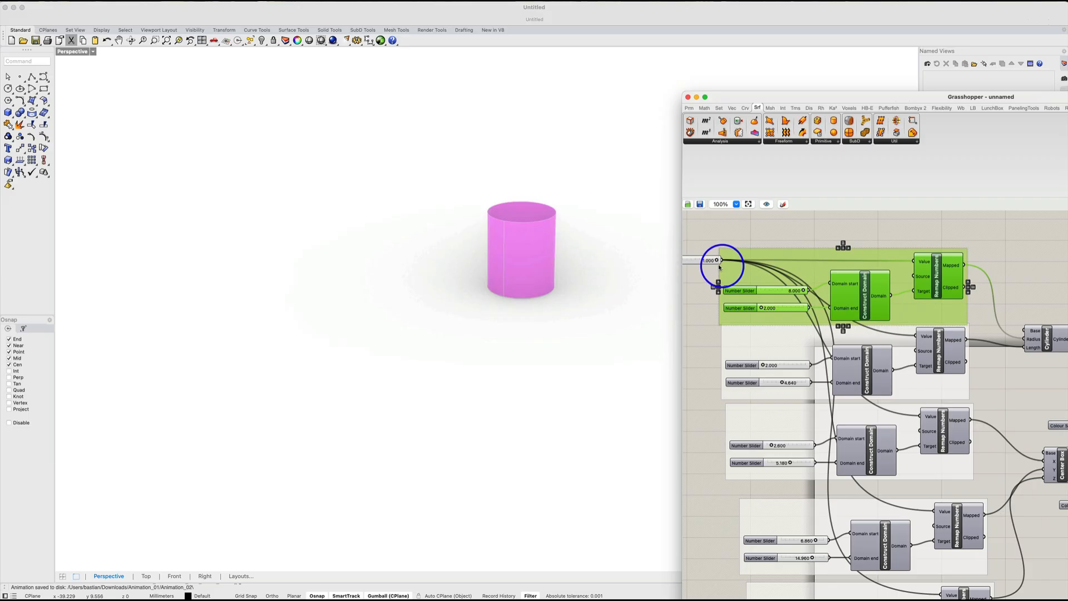
mouse_move(718, 261)
left_mouse_down()
mouse_move(665, 259)
mouse_move(741, 259)
mouse_move(659, 260)
mouse_move(719, 260)
mouse_move(669, 259)
mouse_move(699, 260)
left_mouse_up()
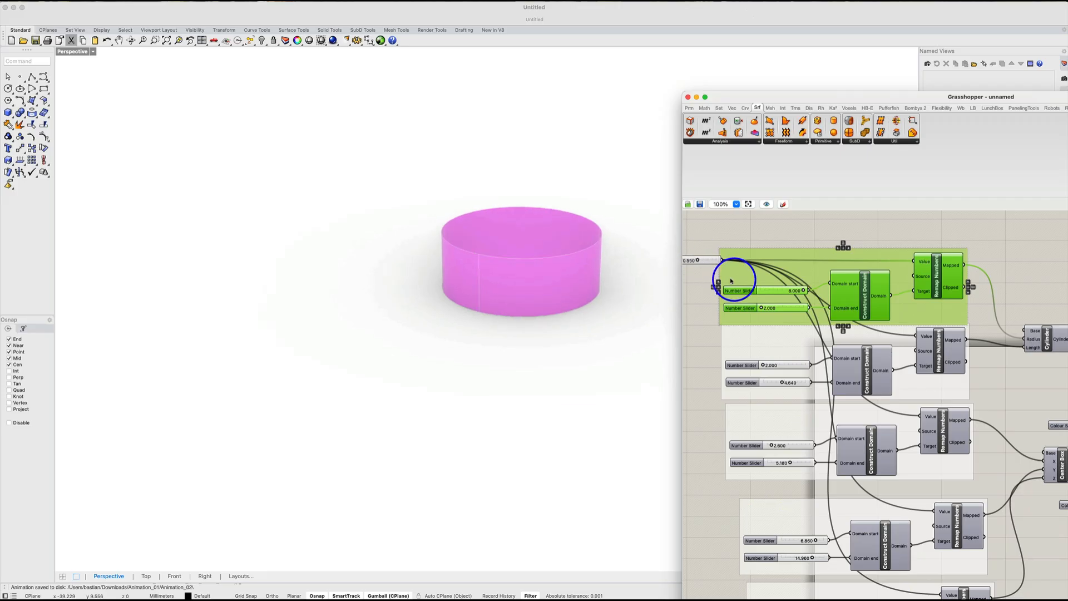
right_click_drag(733, 281, 794, 284)
mouse_move(759, 263)
left_mouse_down()
mouse_move(729, 262)
mouse_move(755, 263)
left_mouse_up()
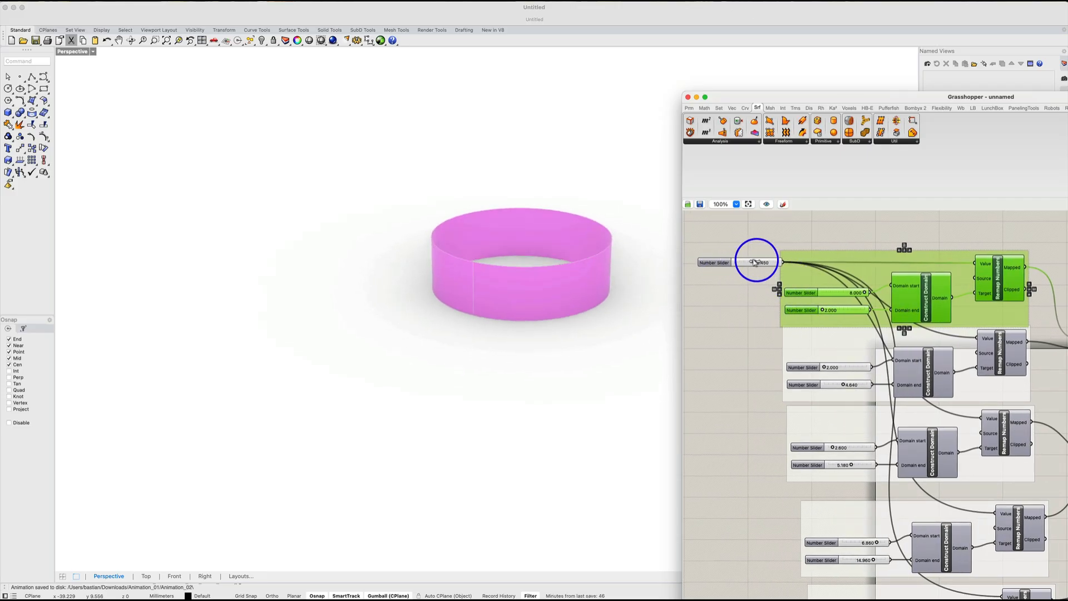